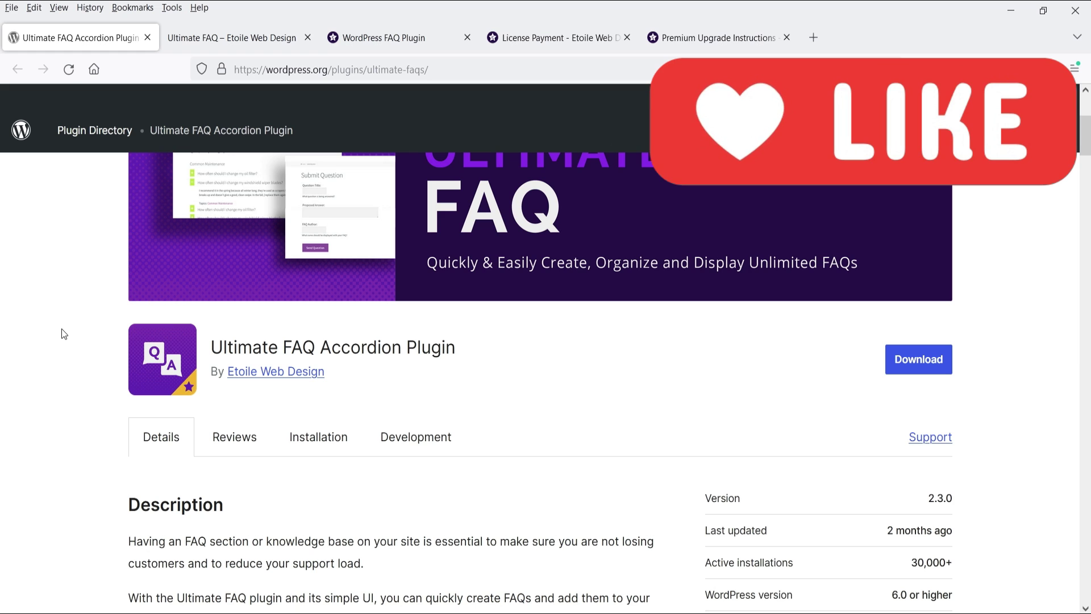
scroll(62, 328, "up", 5)
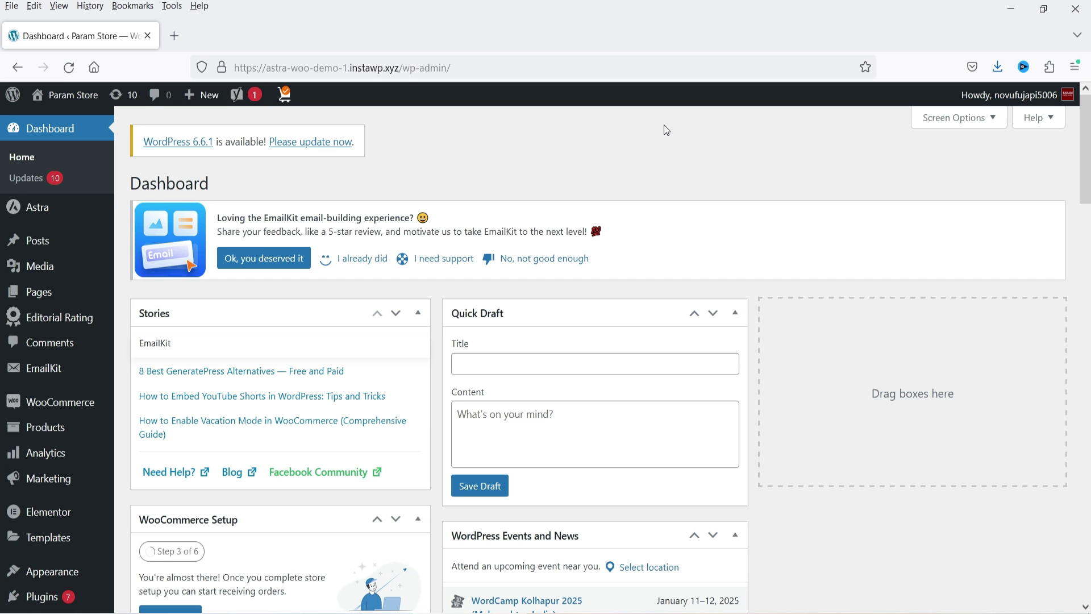
Search the plugins to add for "ultimate faq accordion", and install and activate the Ultimate FAQ Accordion Plugin
scroll(66, 462, "down", 3)
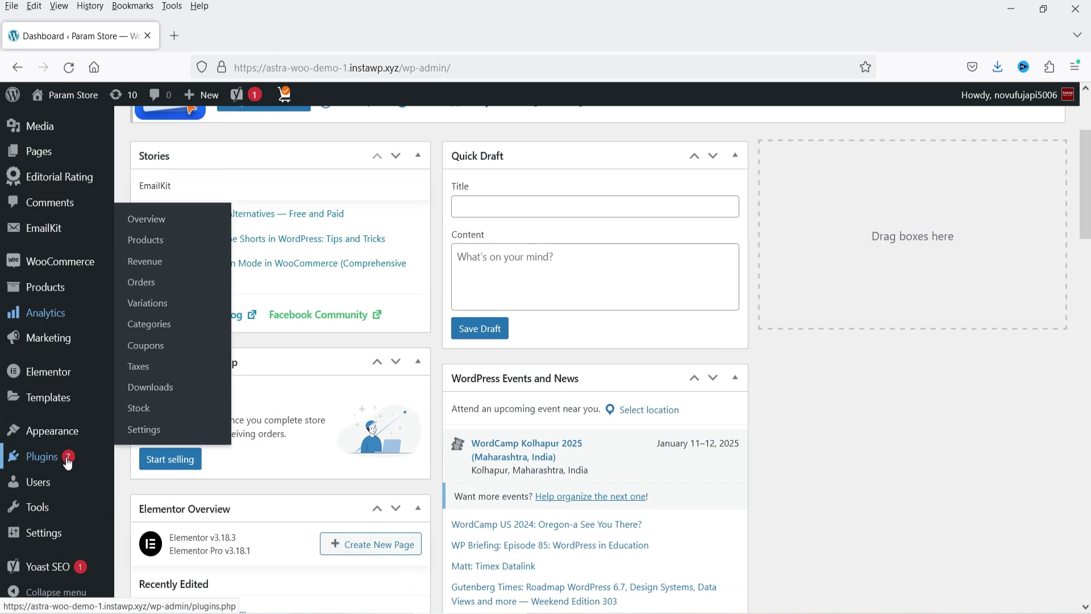
mouse_move(63, 456)
left_click(172, 482)
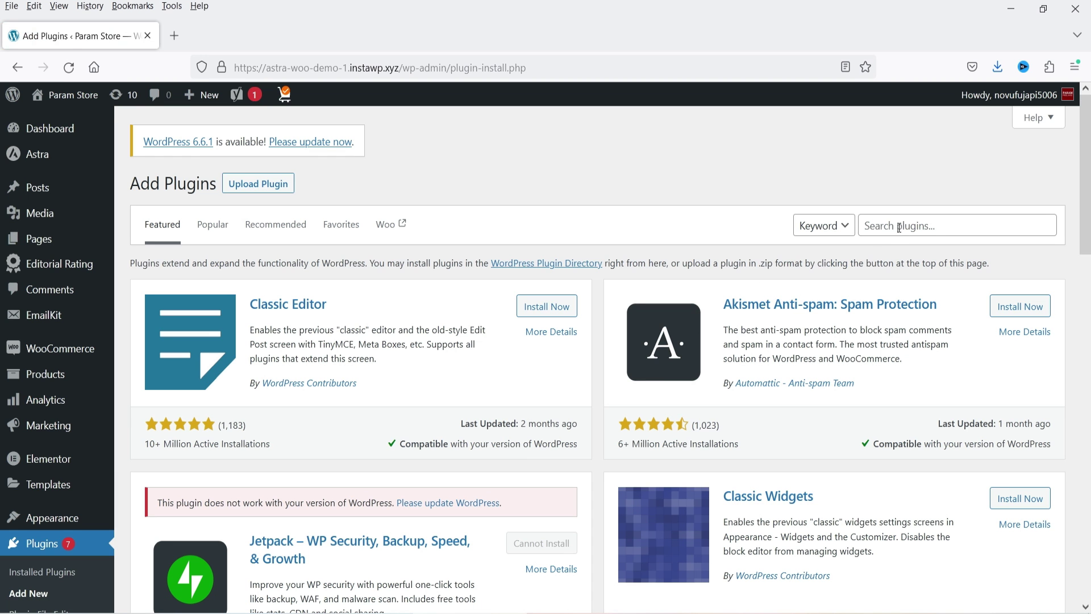
left_click(899, 227)
type("ulitmate FAQ")
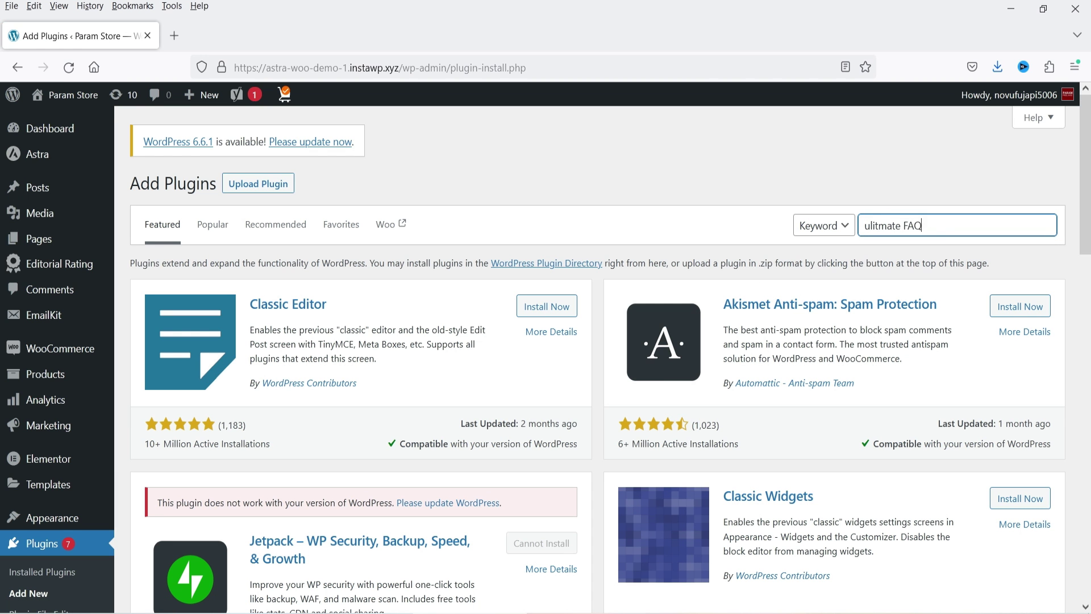
type(" accordion")
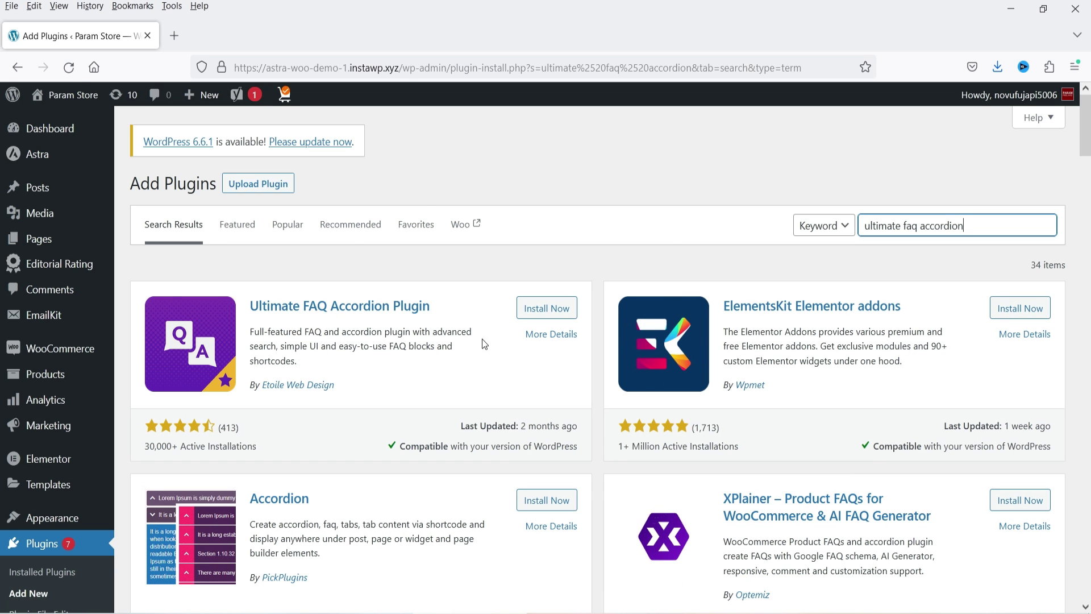
left_click(559, 308)
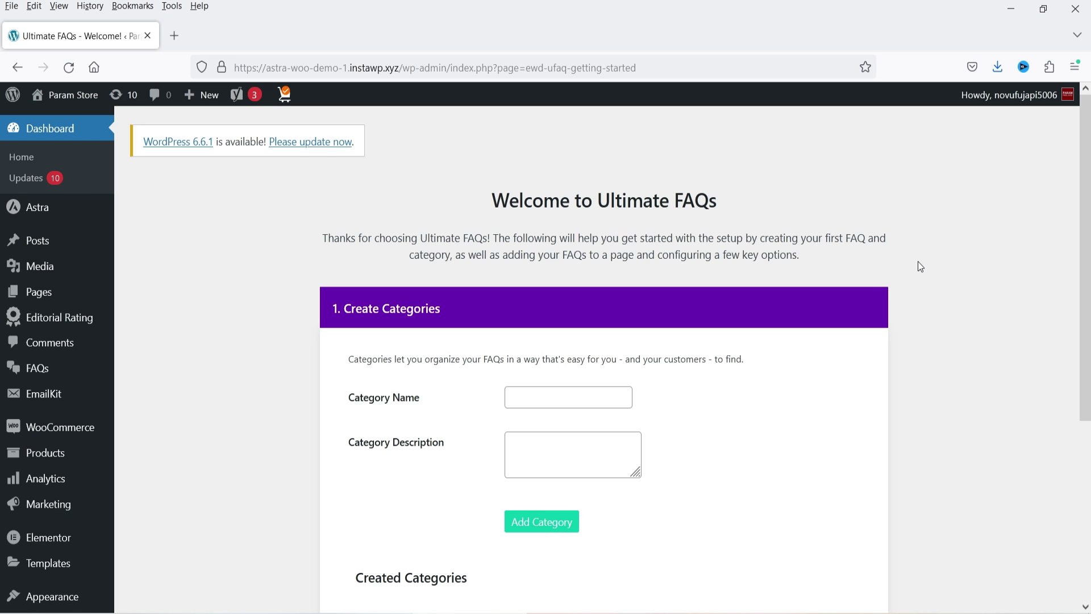
Review the Ultimate FAQs setup wizard's sections, including Create Categories and Questions & Answers
scroll(439, 196, "down", 3)
scroll(567, 273, "down", 2)
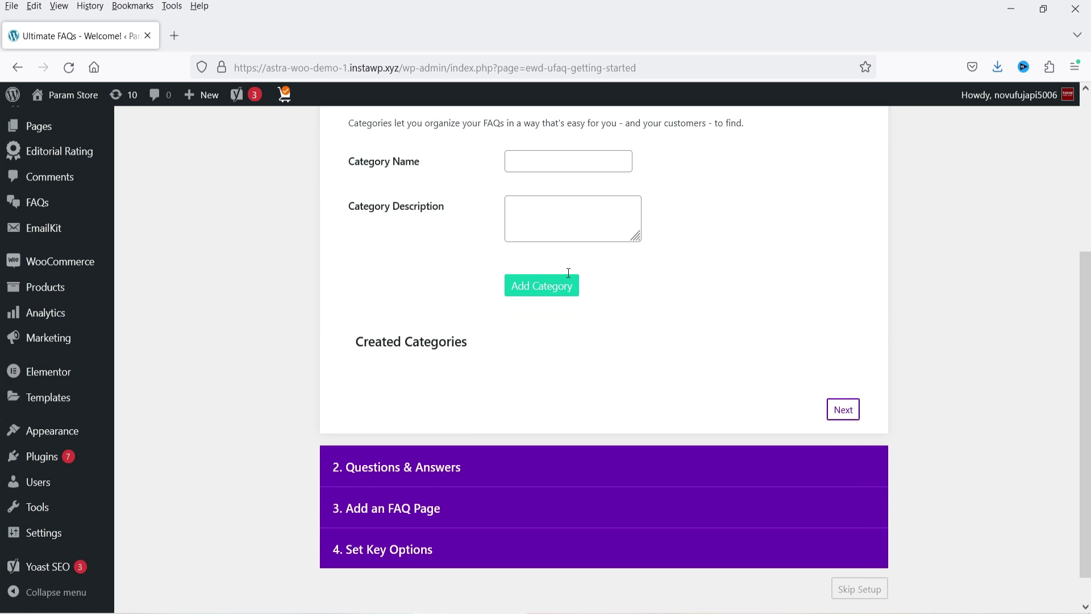
left_click(380, 482)
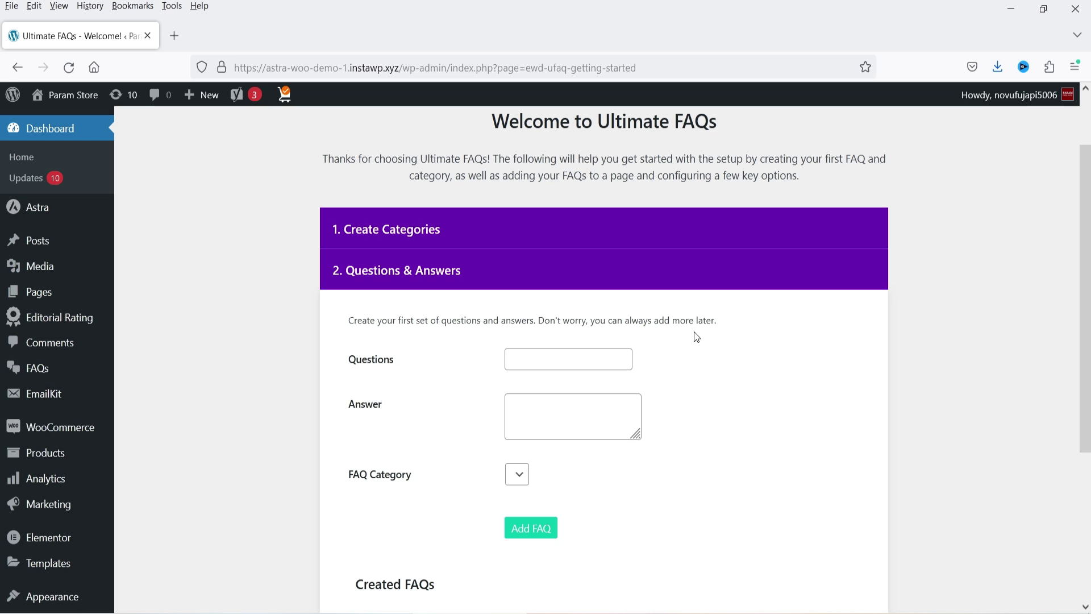
scroll(669, 317, "down", 4)
left_click(518, 479)
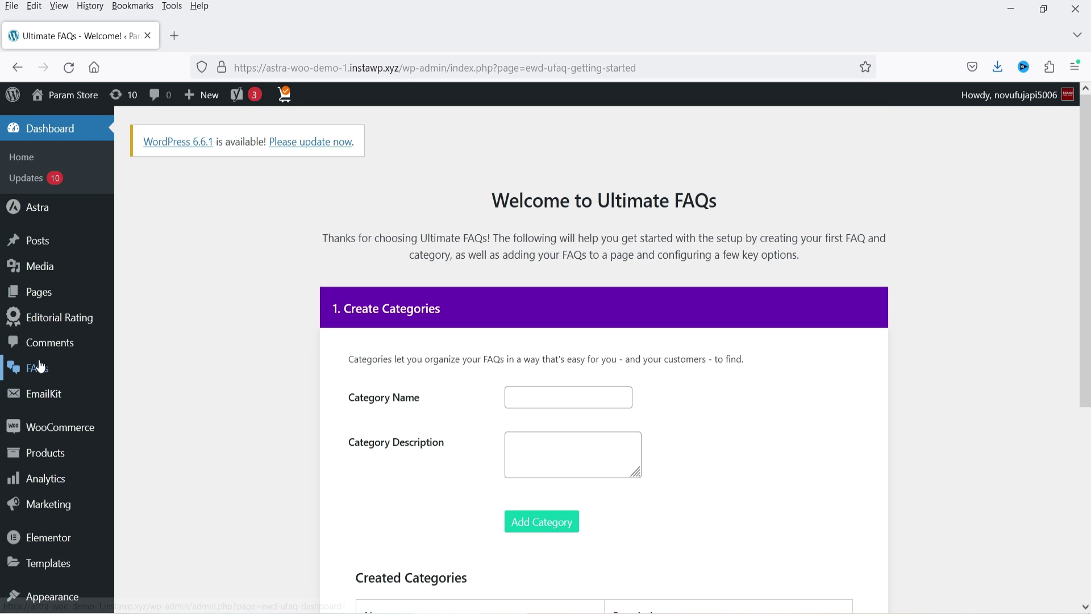
Open the FAQs plugin dashboard and go to the plugin's Settings page
mouse_move(37, 370)
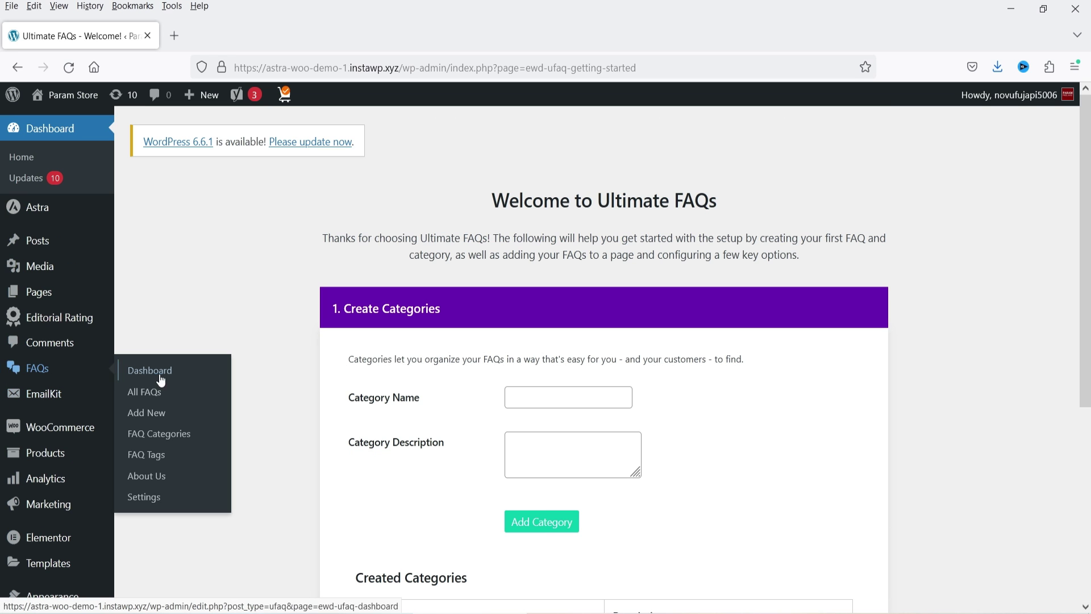
left_click(37, 372)
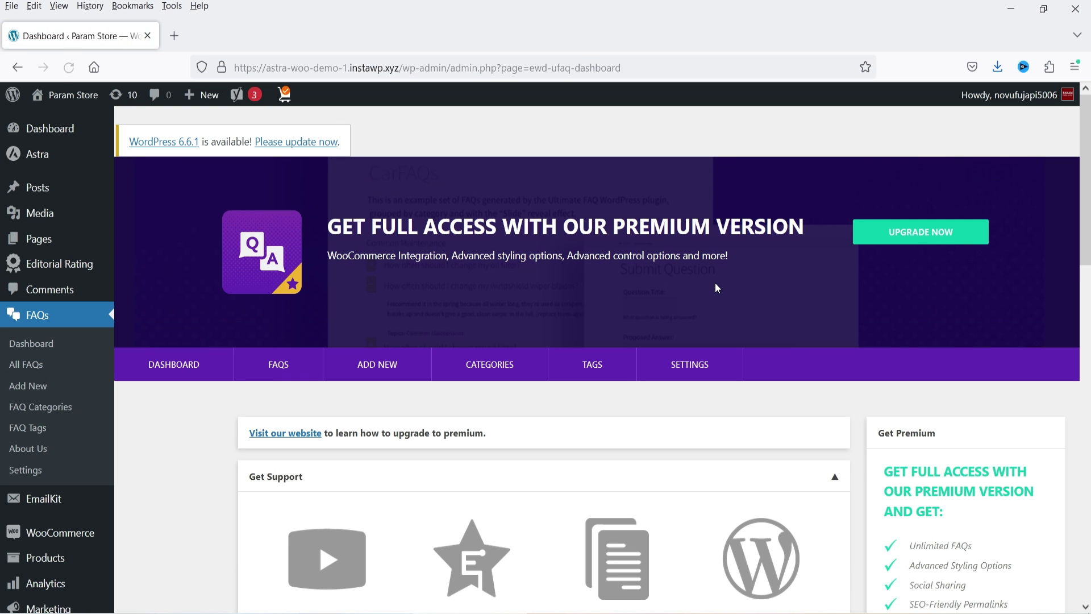
scroll(715, 284, "down", 3)
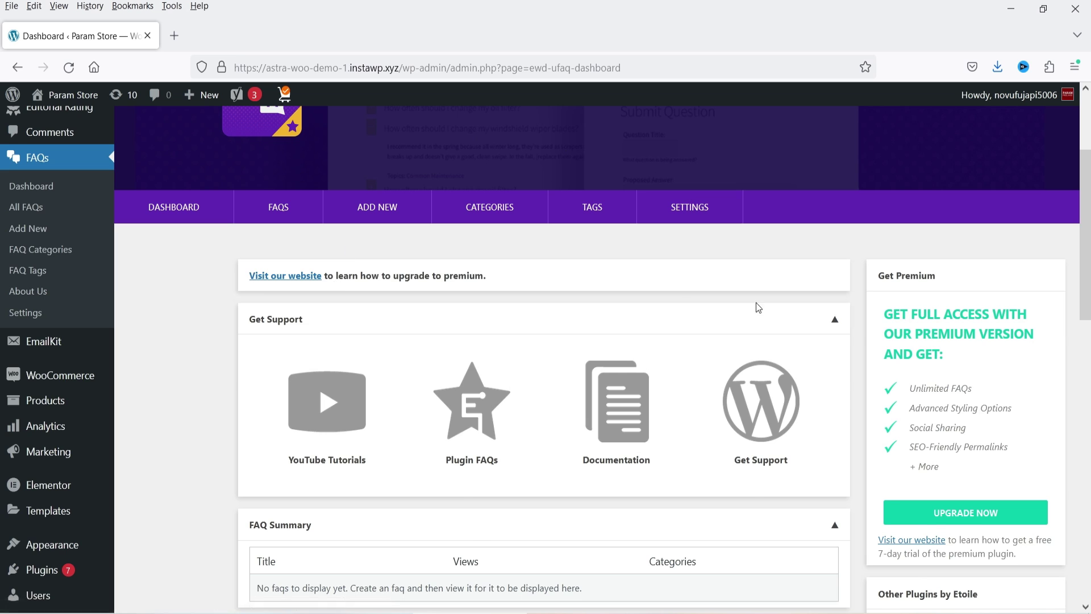
scroll(680, 298, "up", 2)
left_click(687, 290)
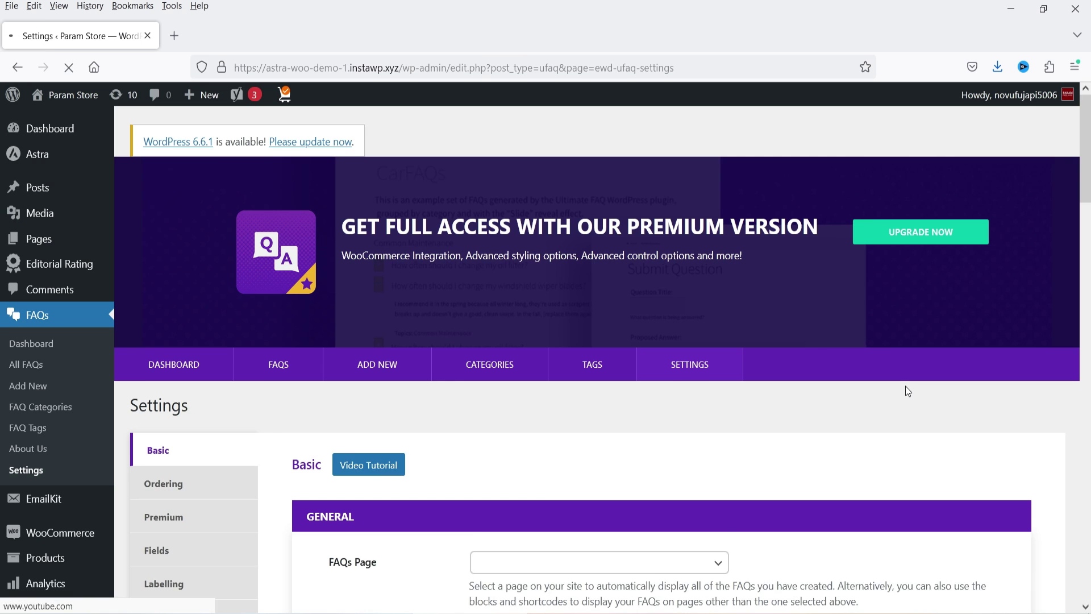
Check which existing site pages are available for the FAQs Page setting
scroll(905, 386, "down", 3)
left_click(720, 408)
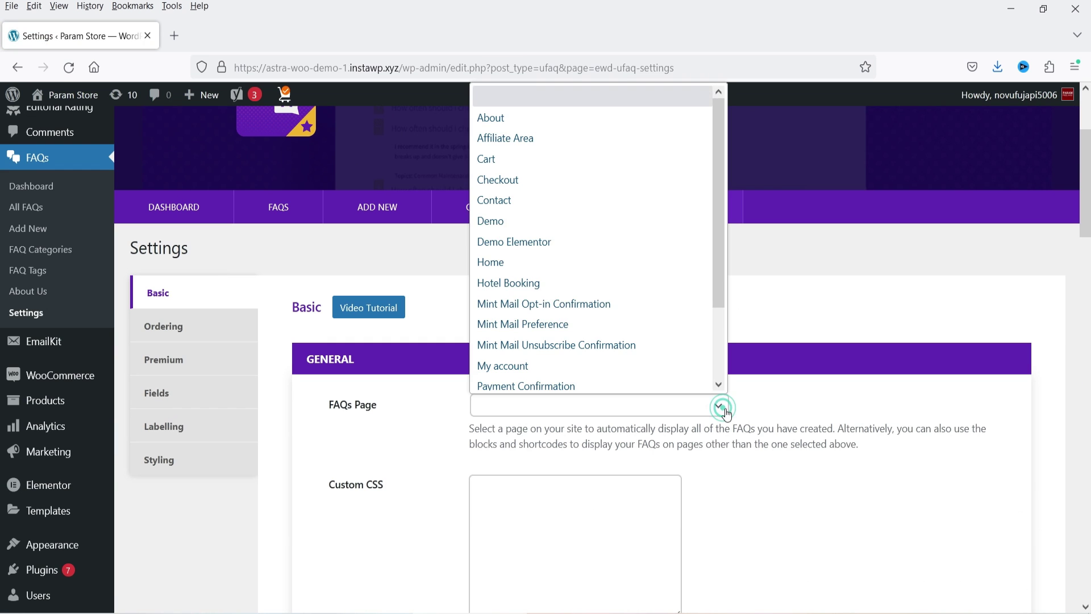
scroll(602, 326, "down", 2)
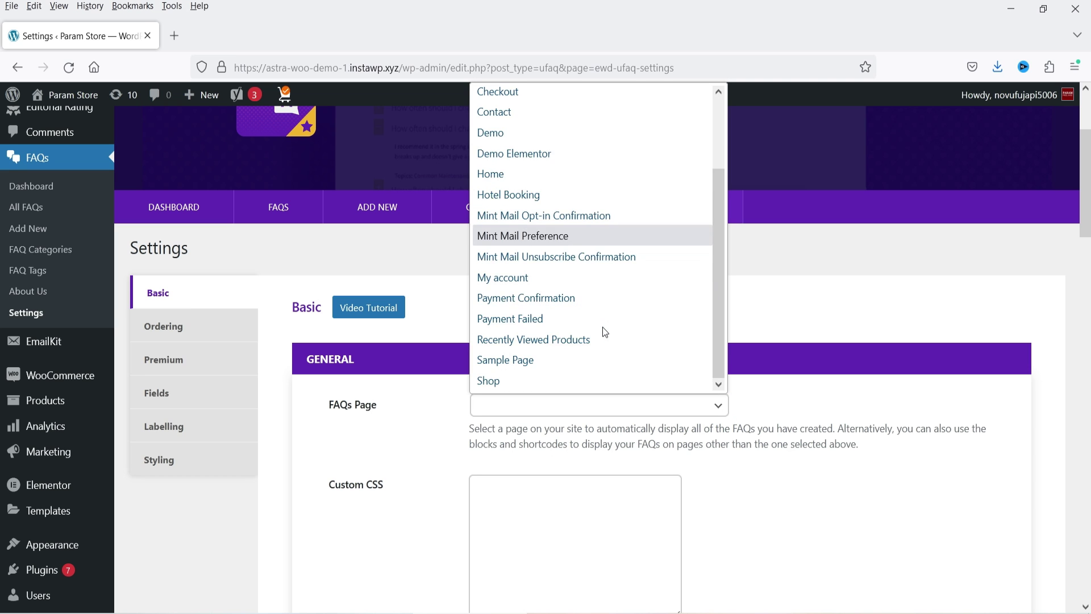
scroll(603, 326, "up", 2)
left_click(270, 517)
scroll(273, 514, "up", 3)
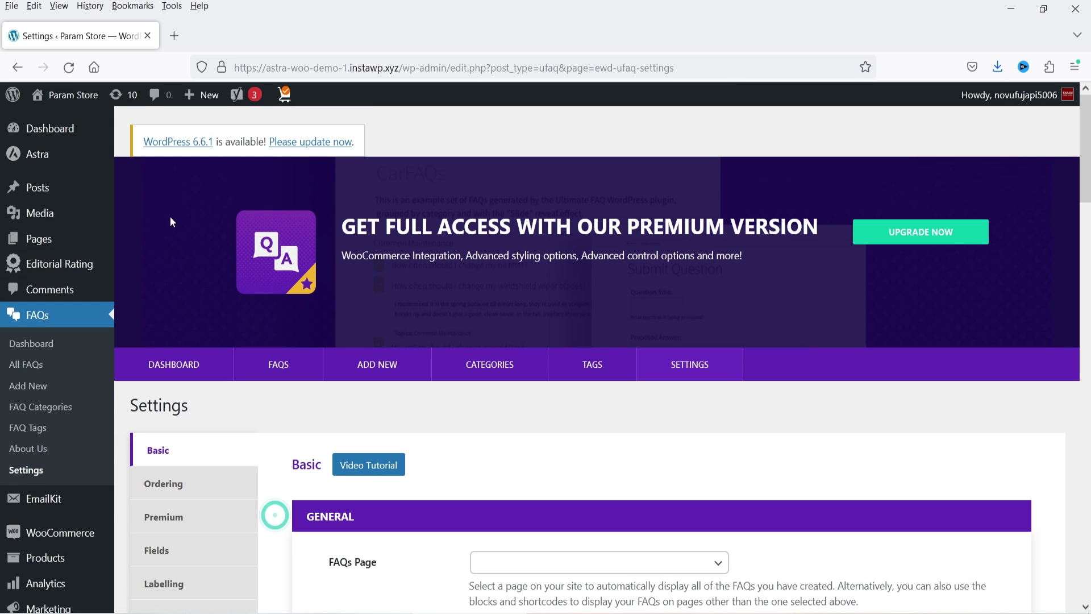
Create and publish a new page titled "FAQ" in a separate browser tab, and return to the FAQ plugin settings
mouse_move(57, 238)
right_click(149, 263)
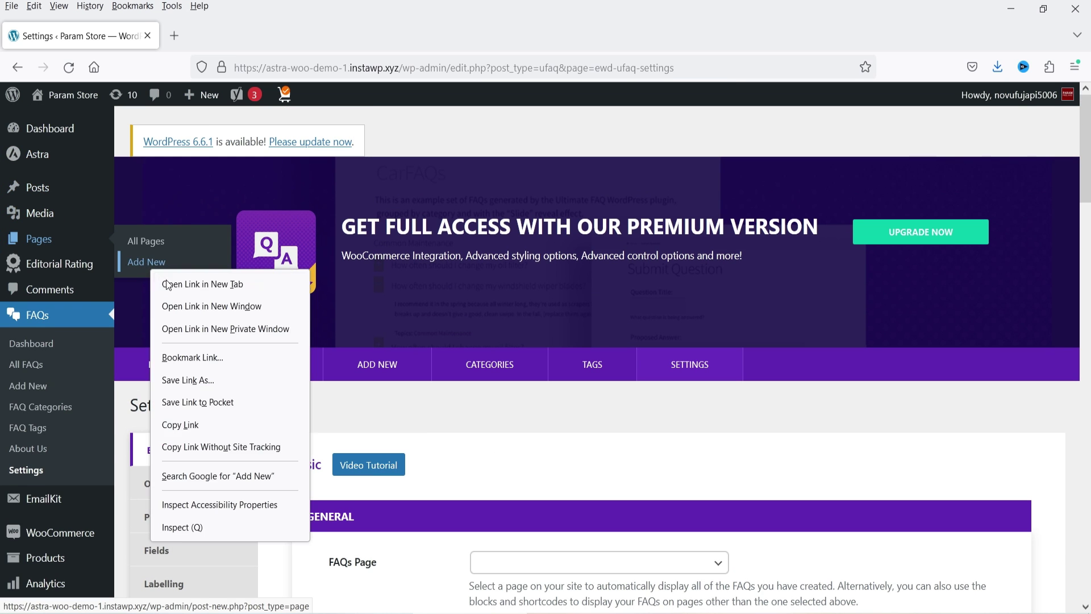
left_click(182, 282)
left_click(215, 45)
type("FAQ")
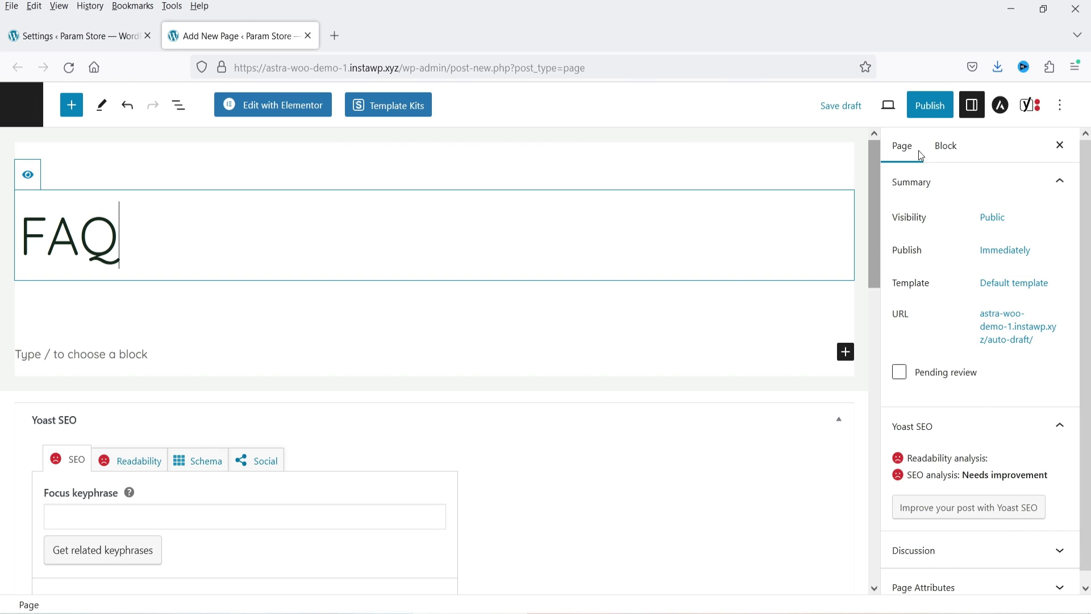
left_click(936, 106)
left_click(942, 105)
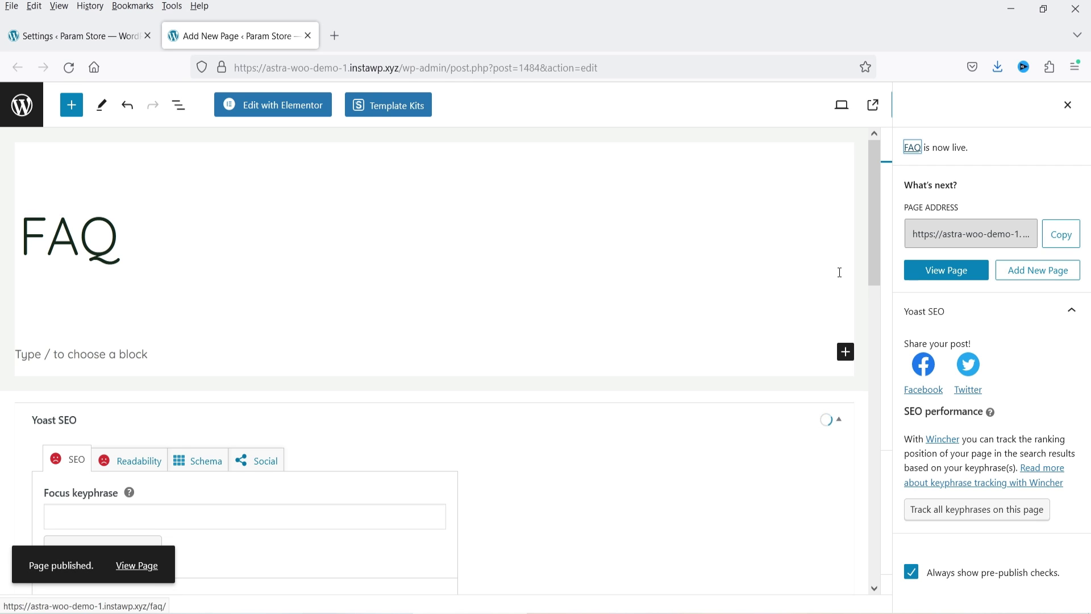
left_click(308, 37)
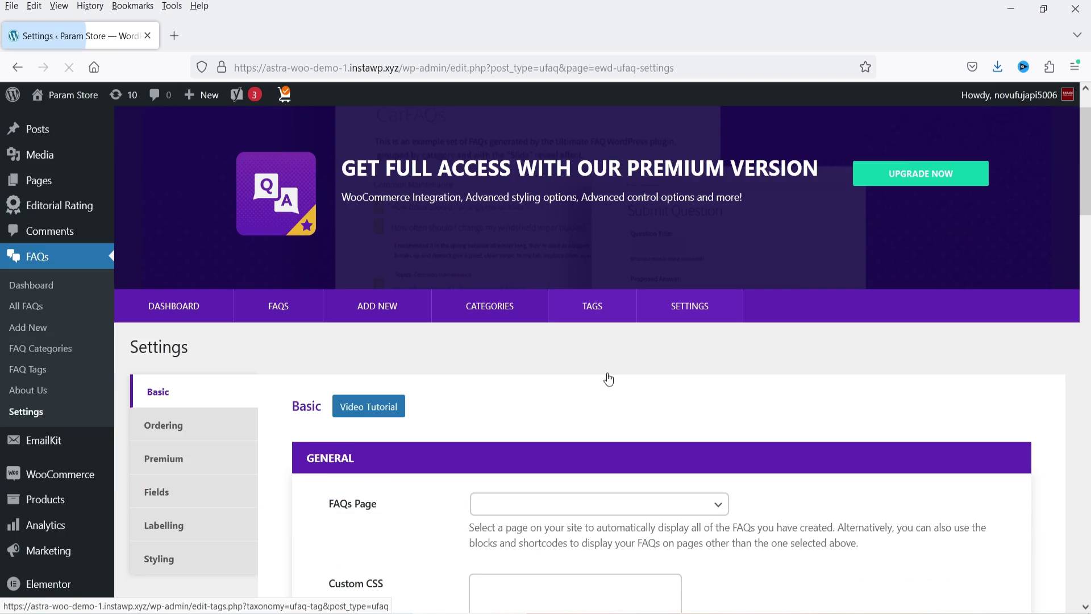
Set the FAQs Page option in the Basic settings to the FAQ page
scroll(606, 386, "down", 4)
left_click(550, 335)
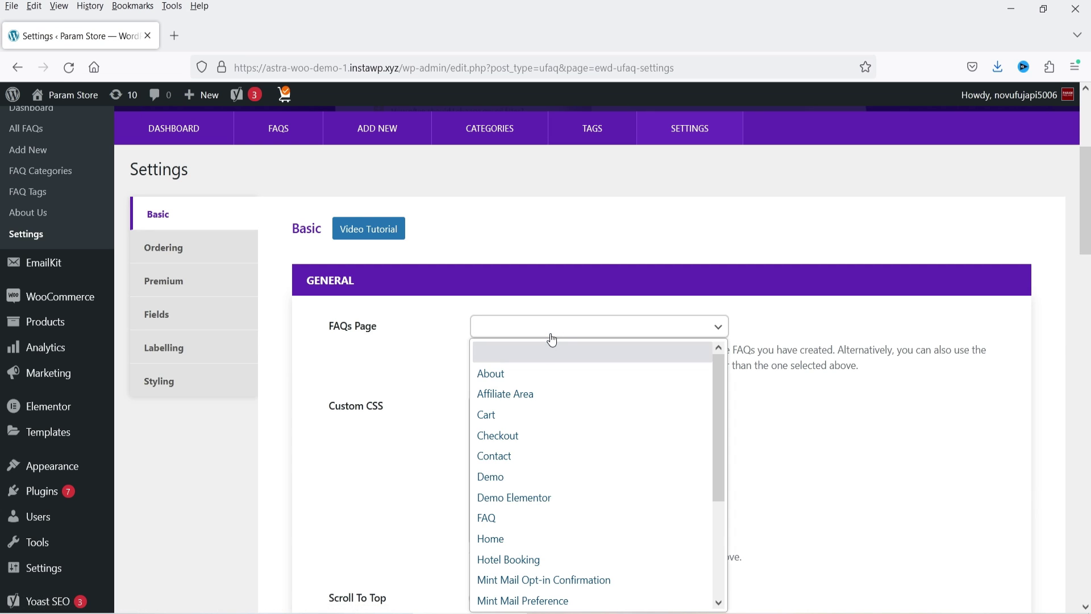
left_click(523, 524)
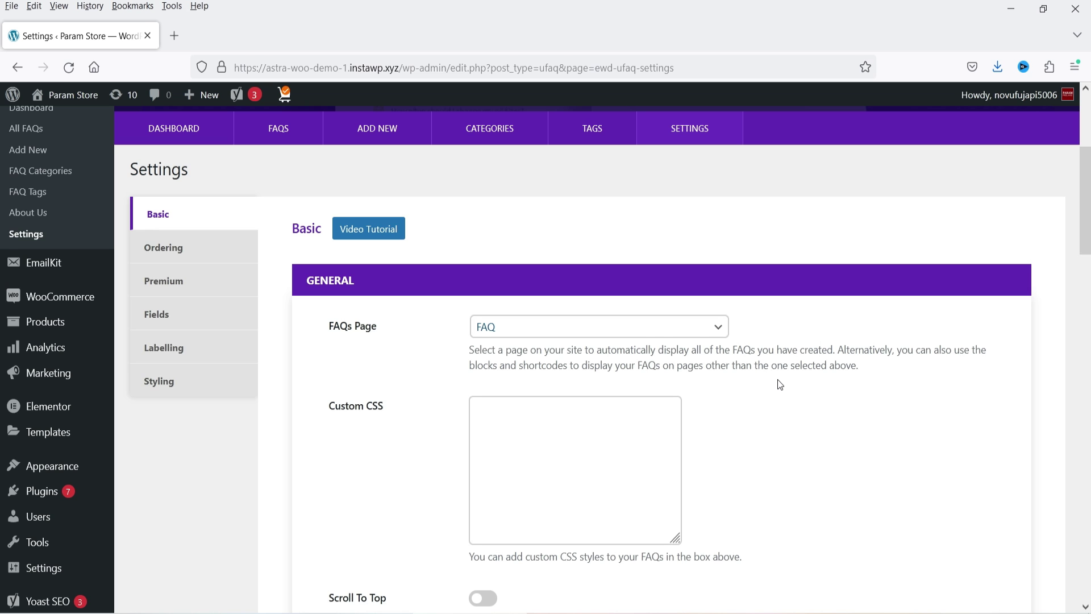
Enable Scroll To Top and Turn On Comment Support in the general settings
scroll(778, 377, "down", 5)
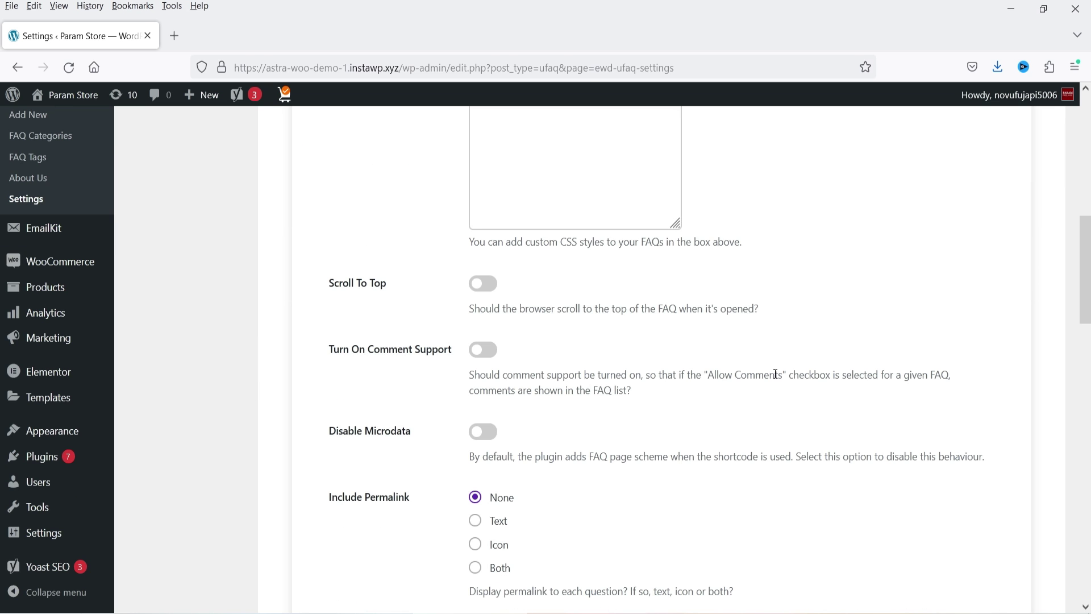
left_click(488, 291)
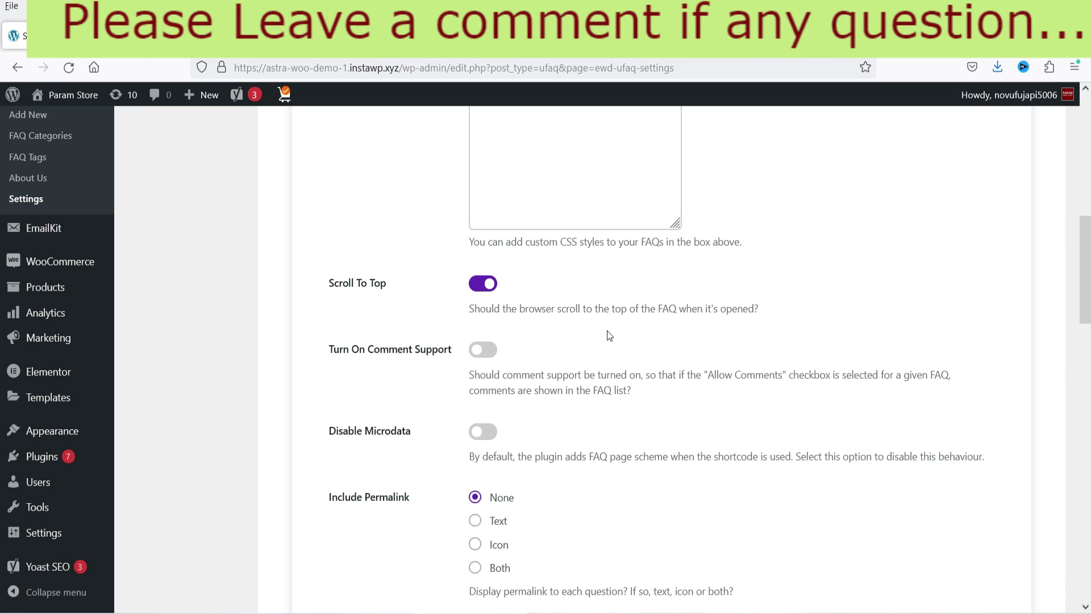
left_click(484, 357)
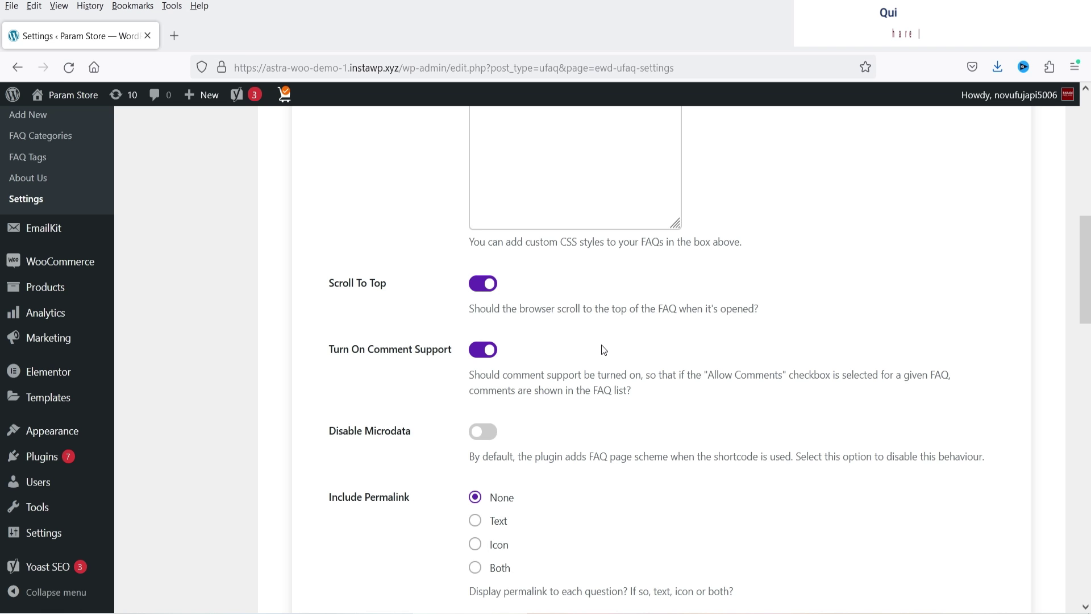
Review the remaining general, functionality and display options and save the Basic settings
scroll(435, 345, "down", 3)
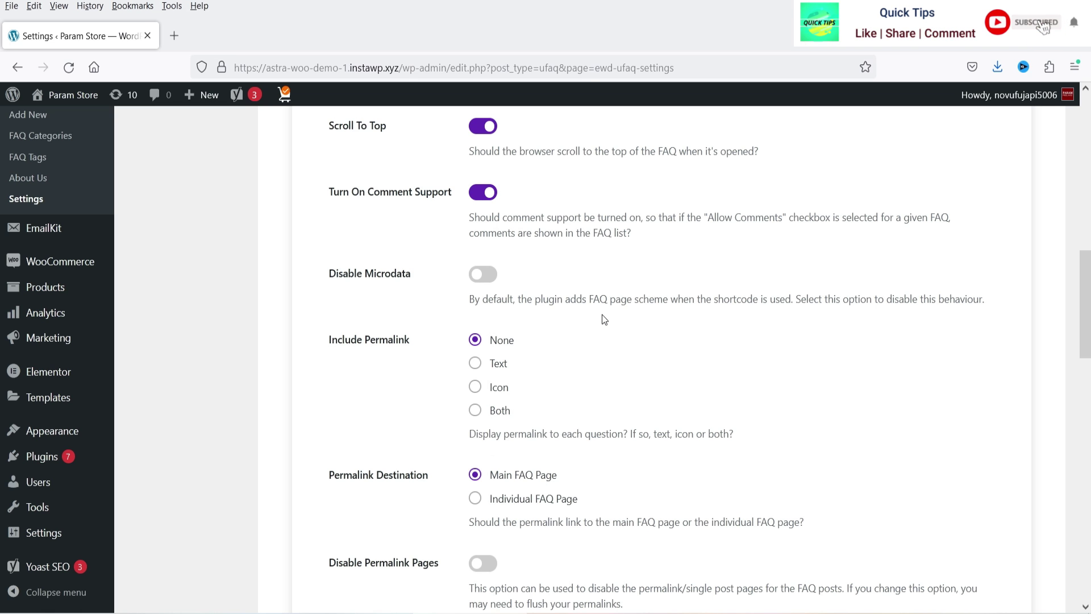
scroll(531, 321, "down", 3)
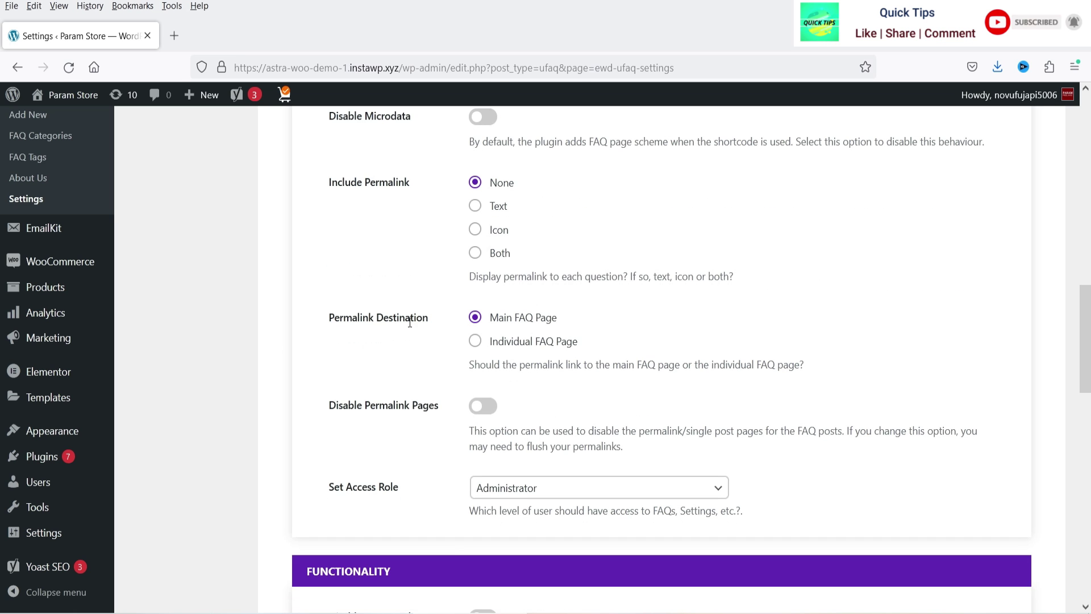
scroll(486, 338, "down", 2)
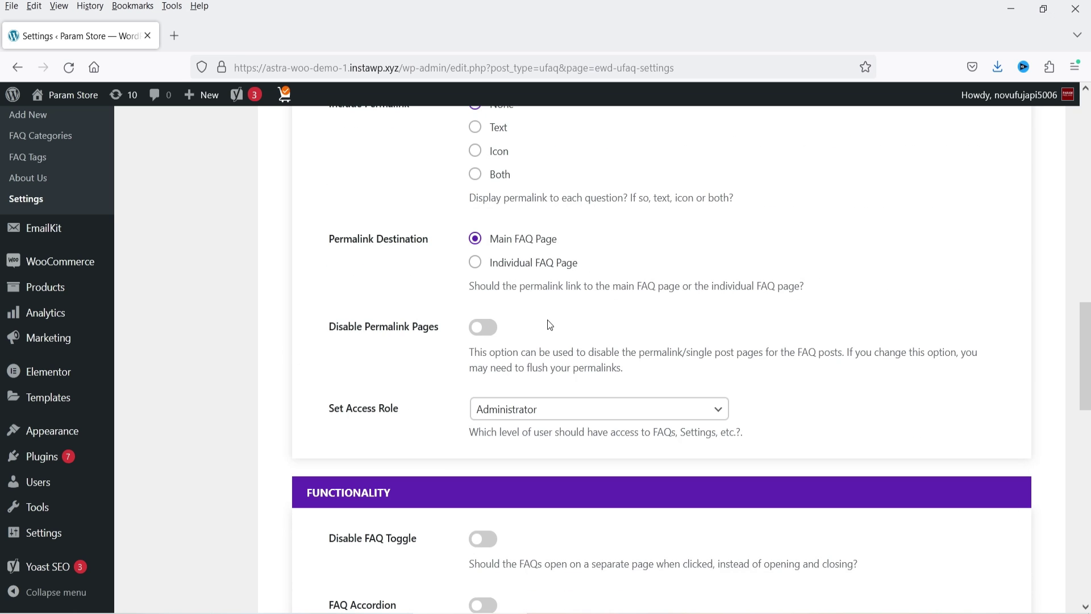
scroll(548, 324, "down", 3)
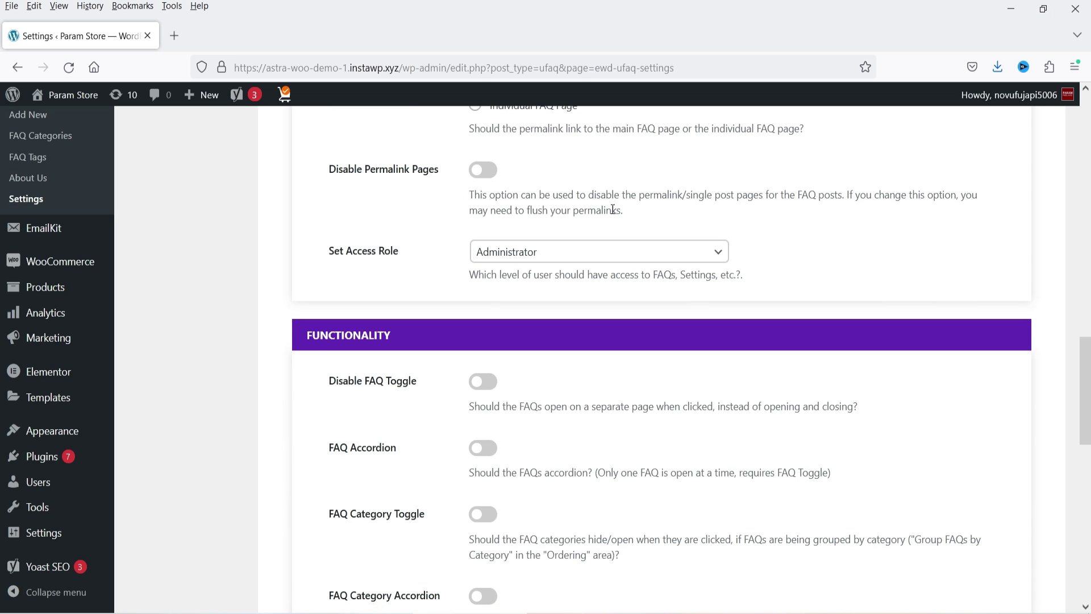
scroll(604, 213, "down", 3)
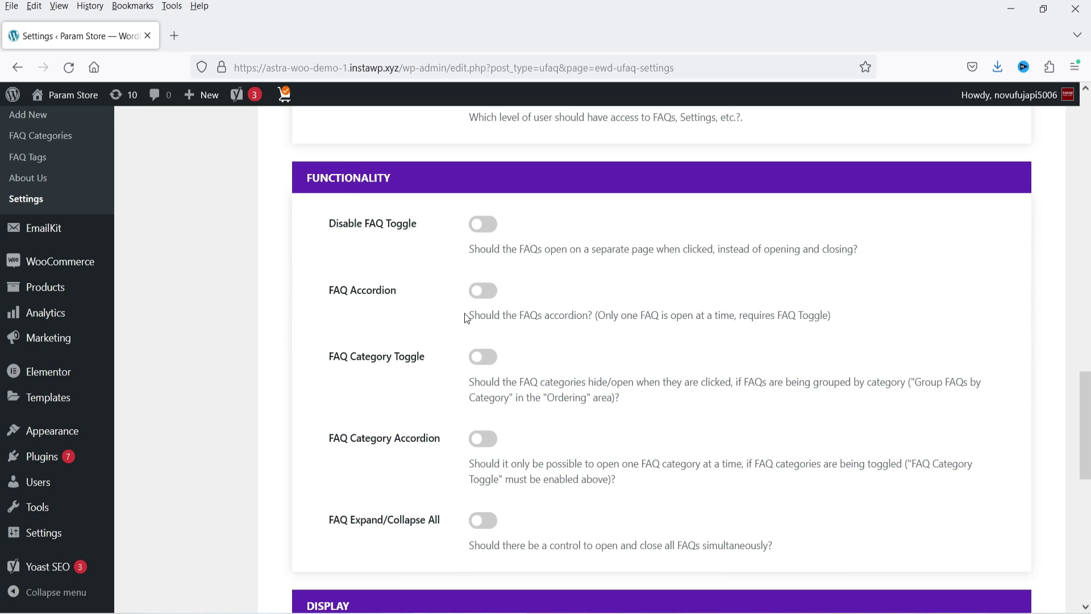
scroll(465, 313, "down", 3)
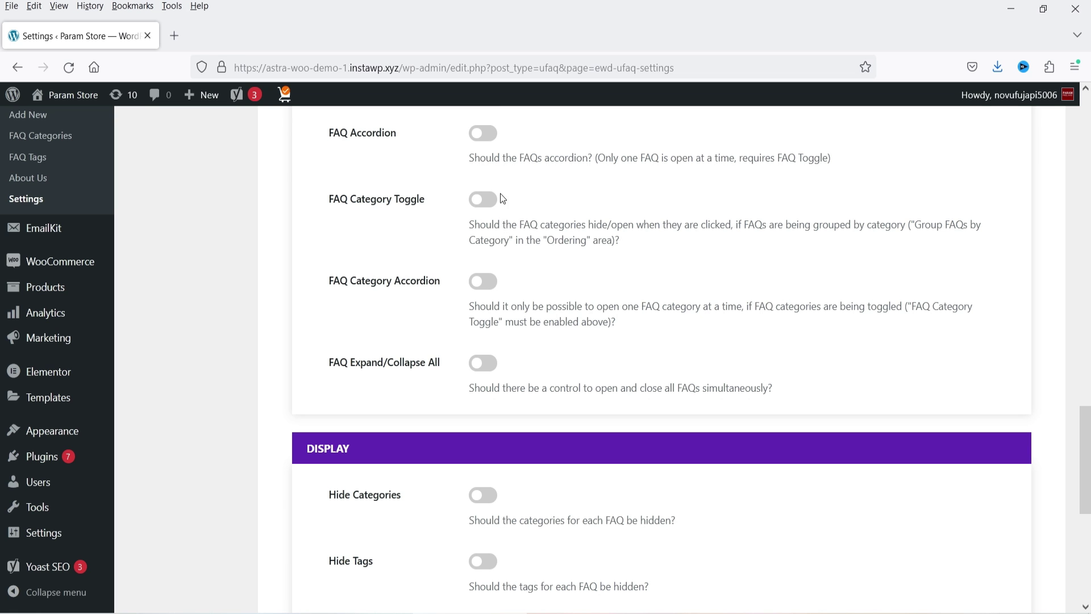
scroll(520, 252, "down", 6)
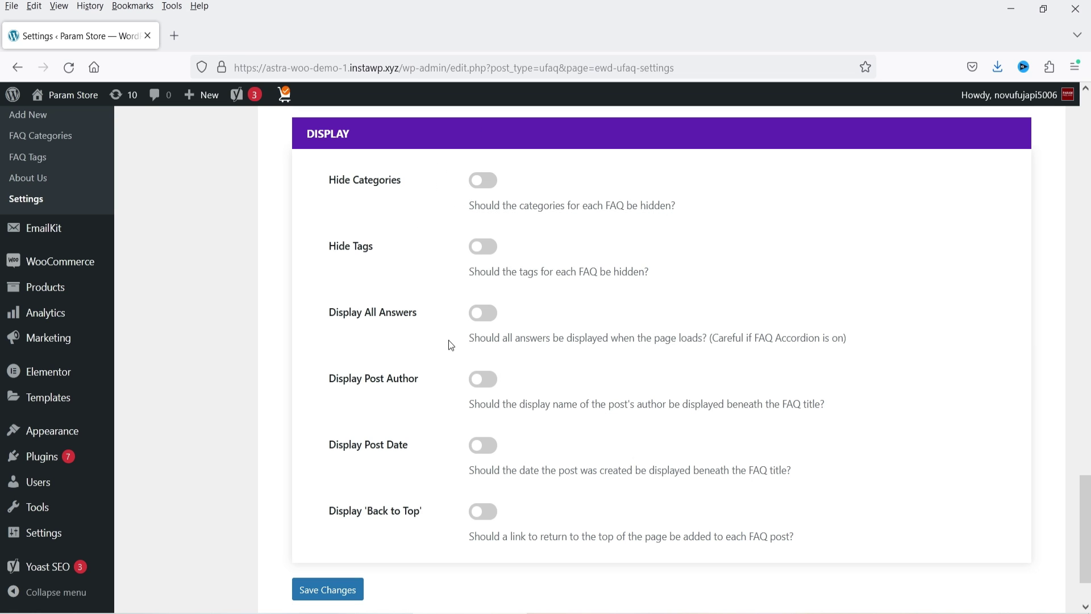
left_click(305, 589)
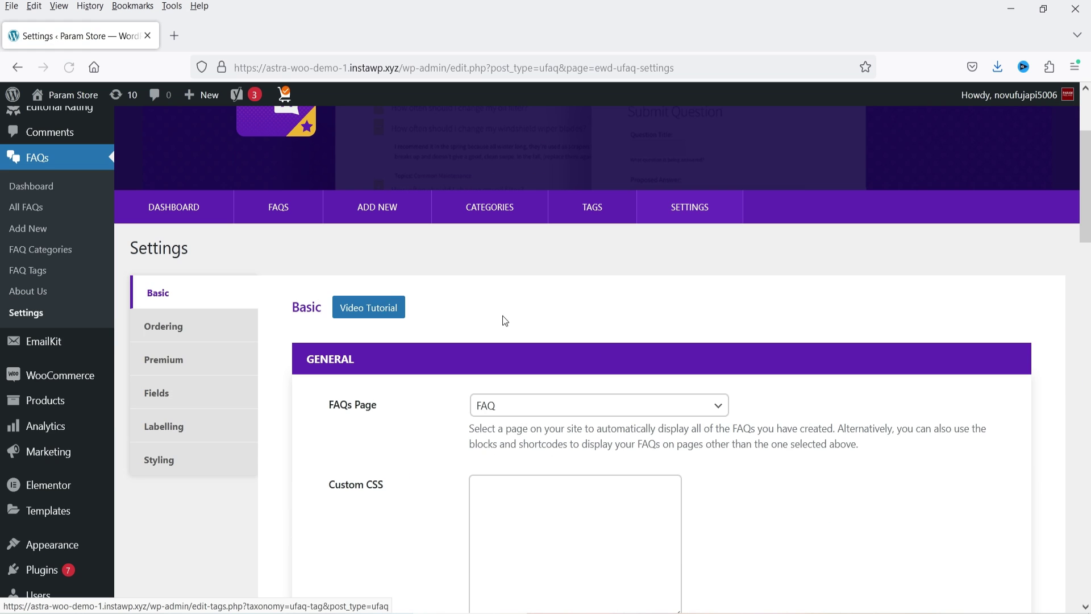
Review the Ordering, Premium and Fields sections of the FAQ plugin settings
left_click(171, 328)
scroll(679, 284, "down", 3)
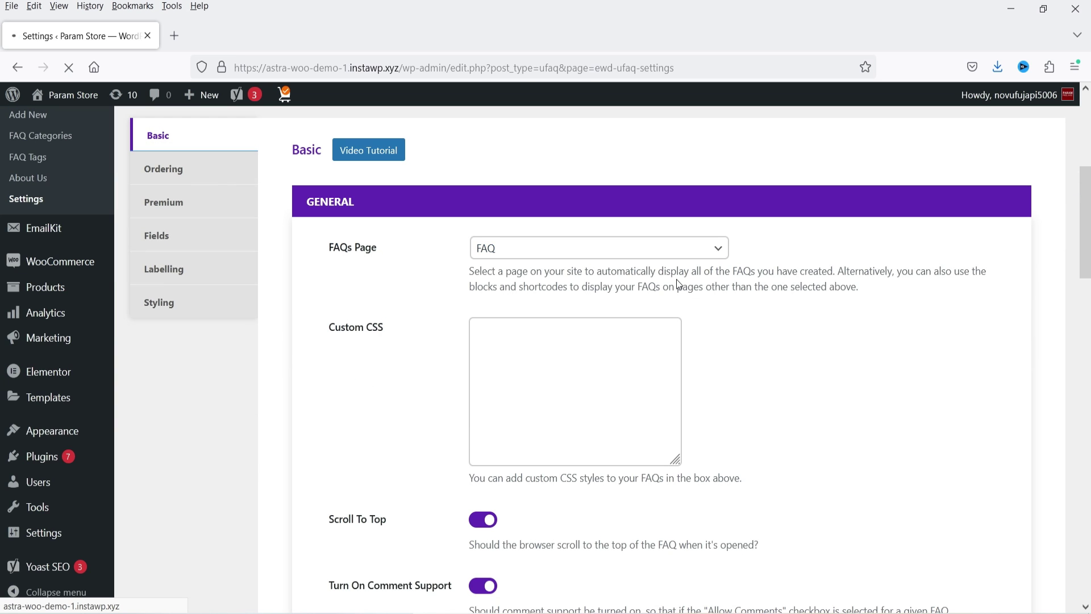
scroll(678, 282, "down", 4)
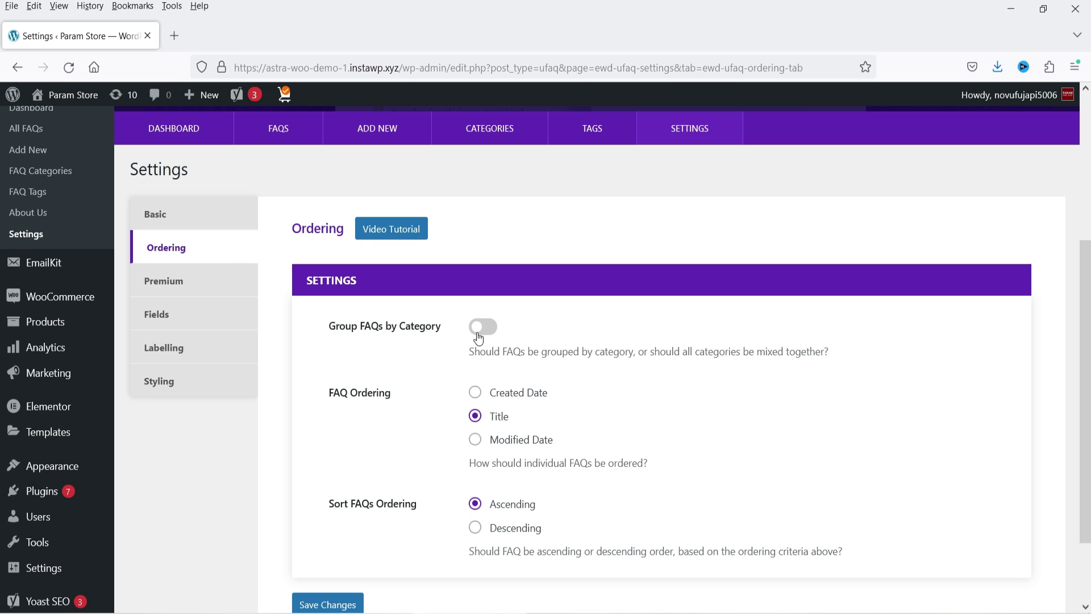
left_click(166, 280)
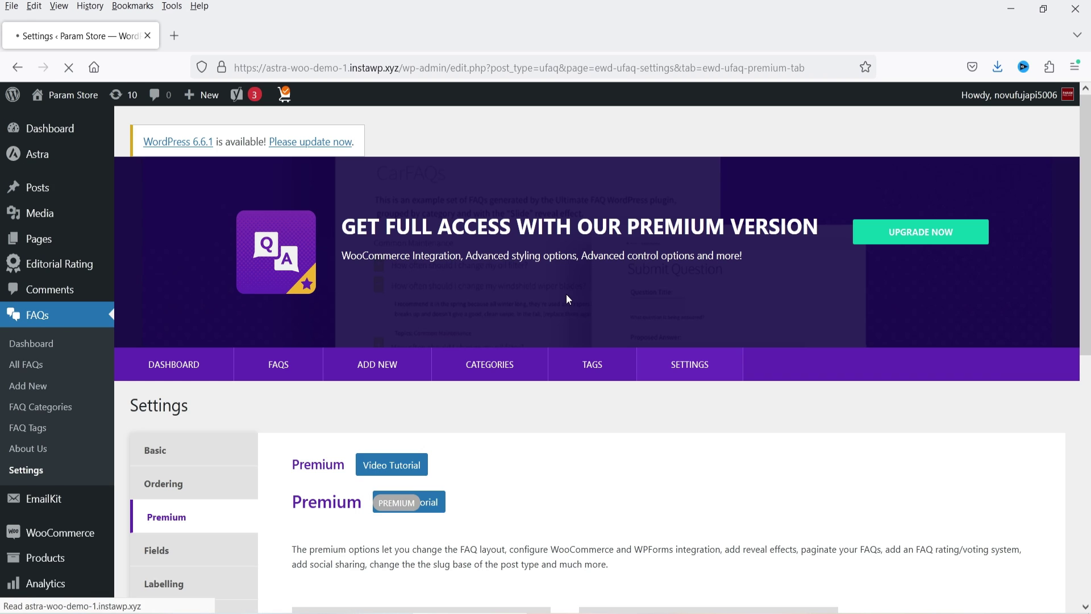
scroll(482, 277, "down", 3)
scroll(448, 333, "down", 4)
left_click(187, 161)
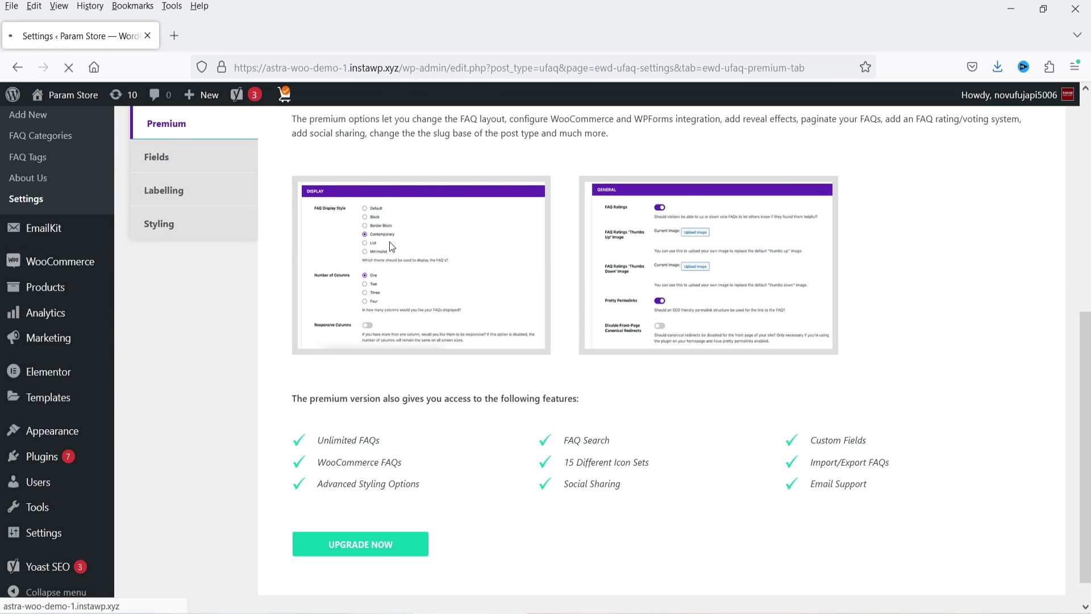
scroll(413, 315, "down", 3)
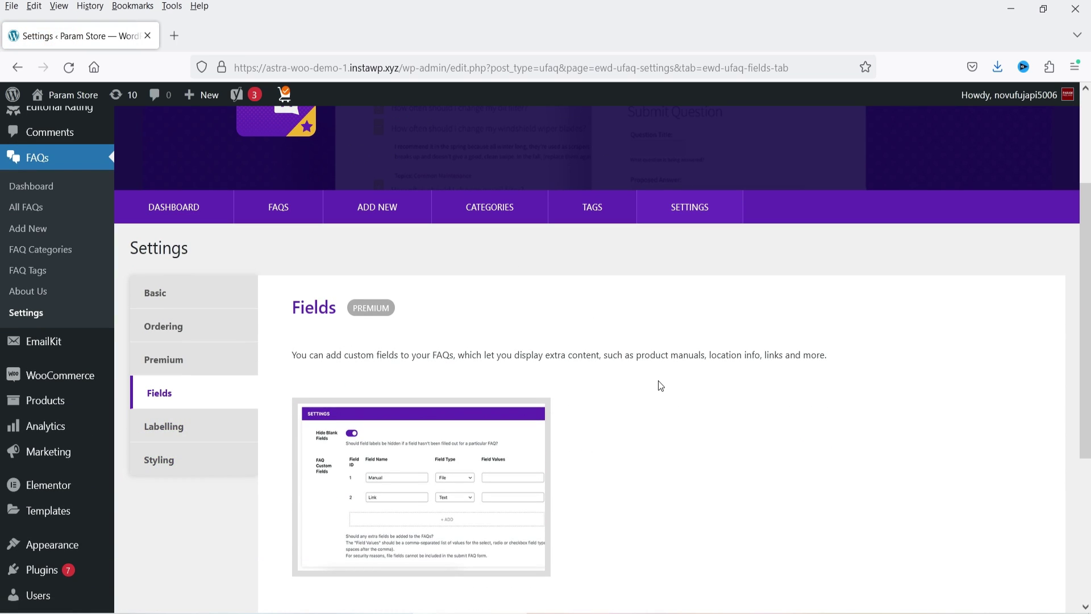
Open the FAQ Categories and add the categories "Common Maintenance" and "Winter Maintenance"
left_click(38, 250)
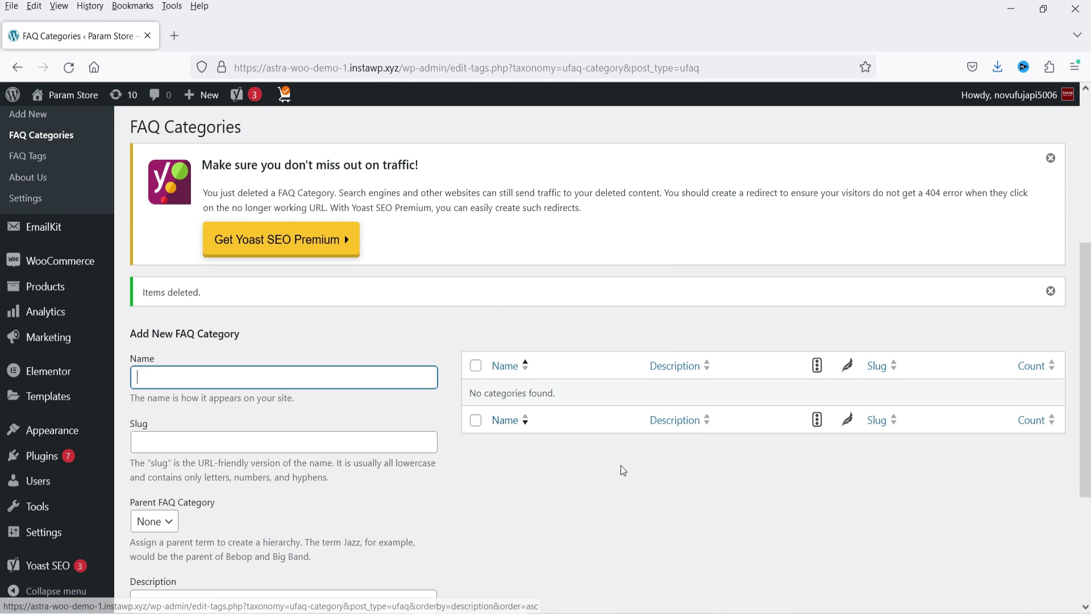
scroll(691, 432, "down", 3)
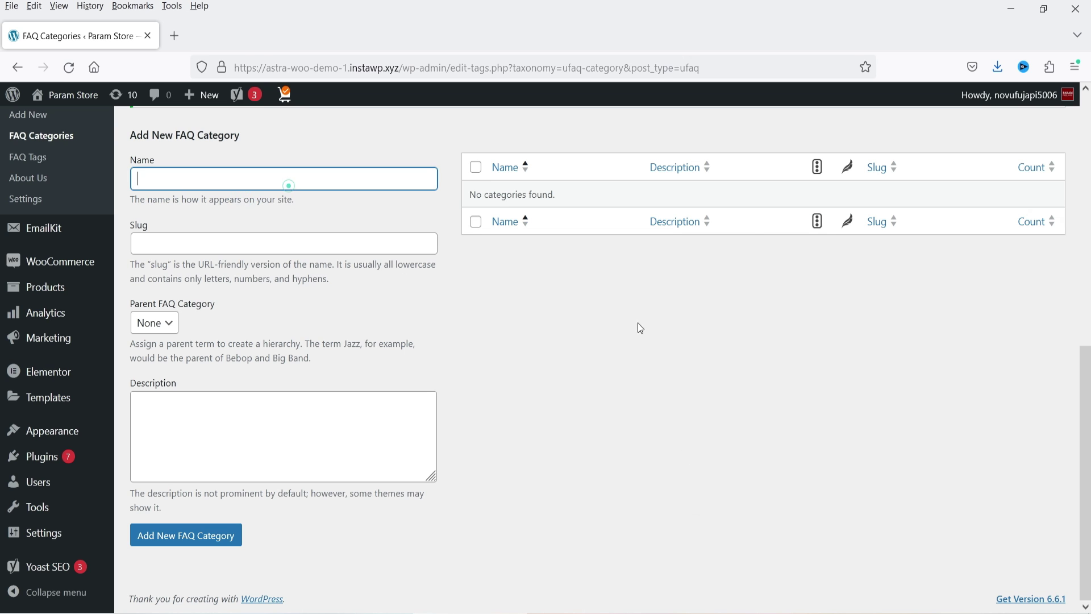
type("Common Maintenance")
left_click(212, 544)
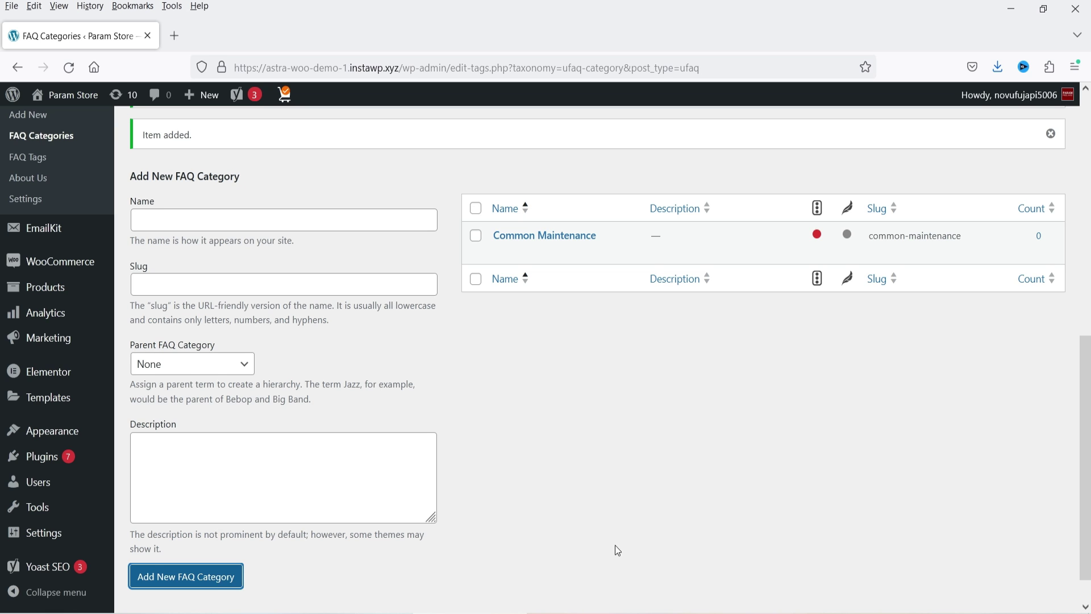
left_click(206, 220)
type("Winter Maintenance")
left_click(205, 576)
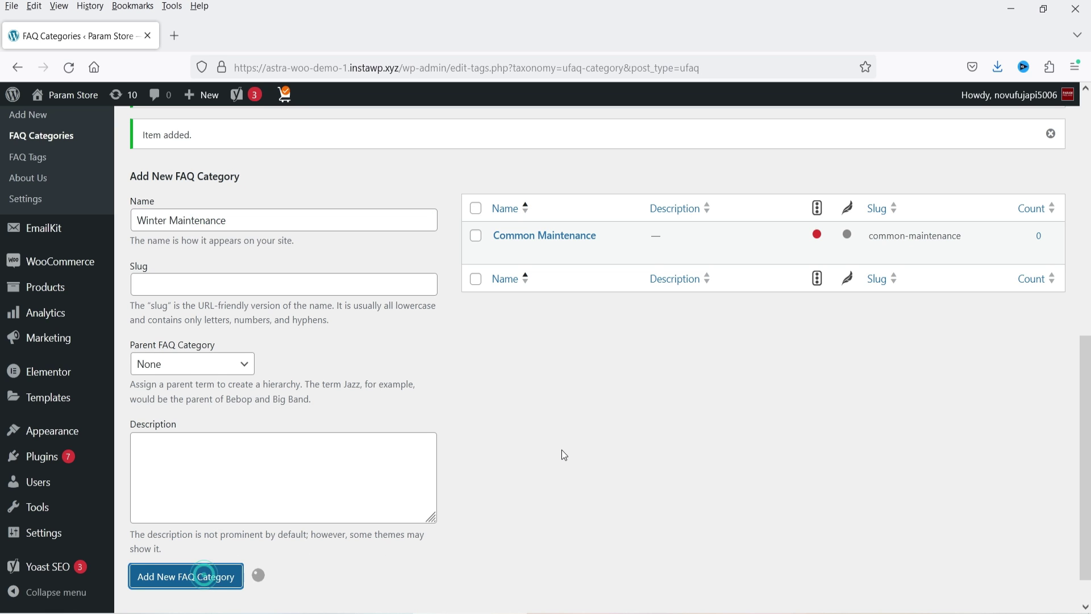
Add three more FAQ categories named "Oil", "Costs" and "General Questions"
type("Oil")
key("Return")
type("Costs")
key("Return")
type("General Questions")
key("Return")
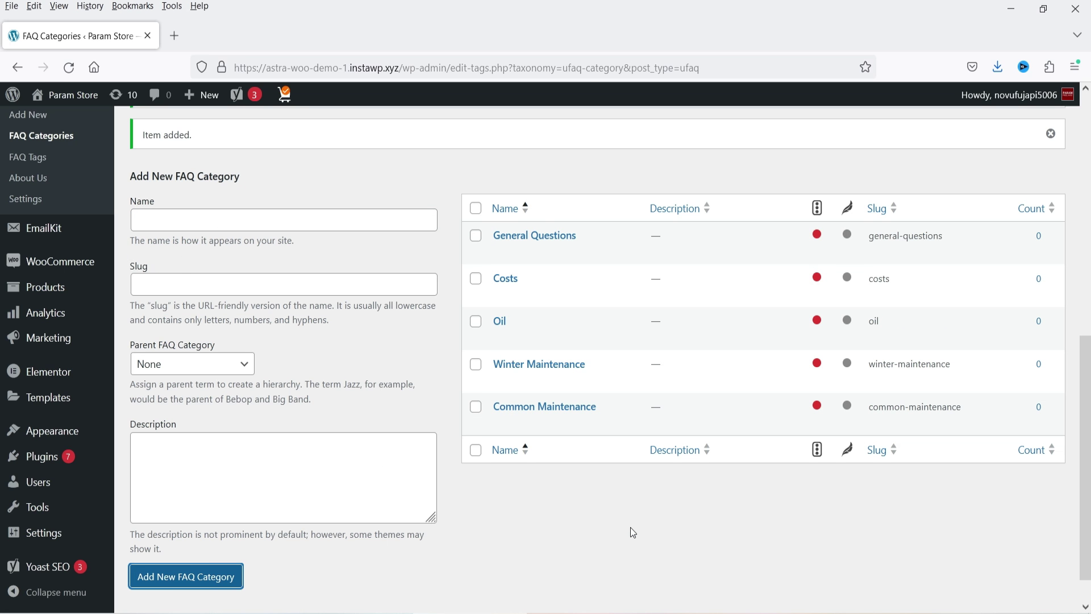
Go to the list of all FAQs and open the form for a new FAQ in a separate browser tab
scroll(577, 438, "up", 3)
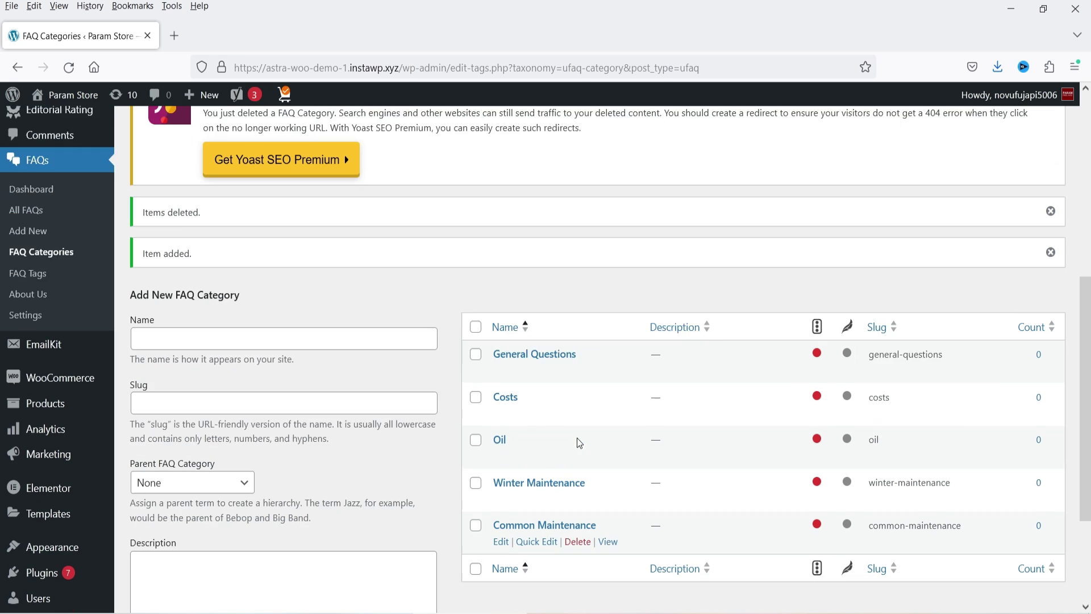
left_click(35, 227)
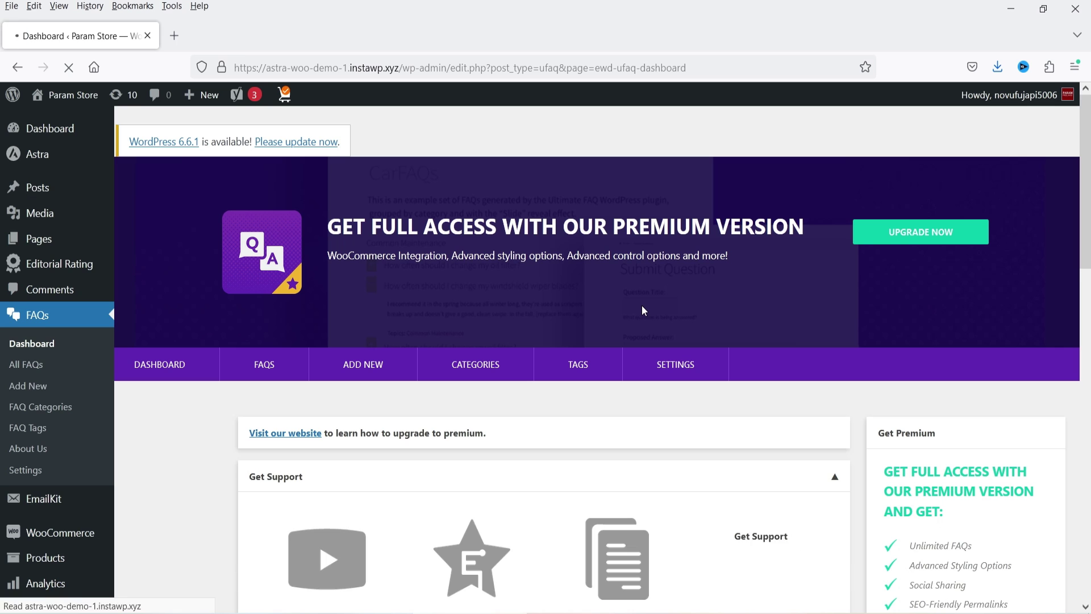
scroll(565, 275, "down", 2)
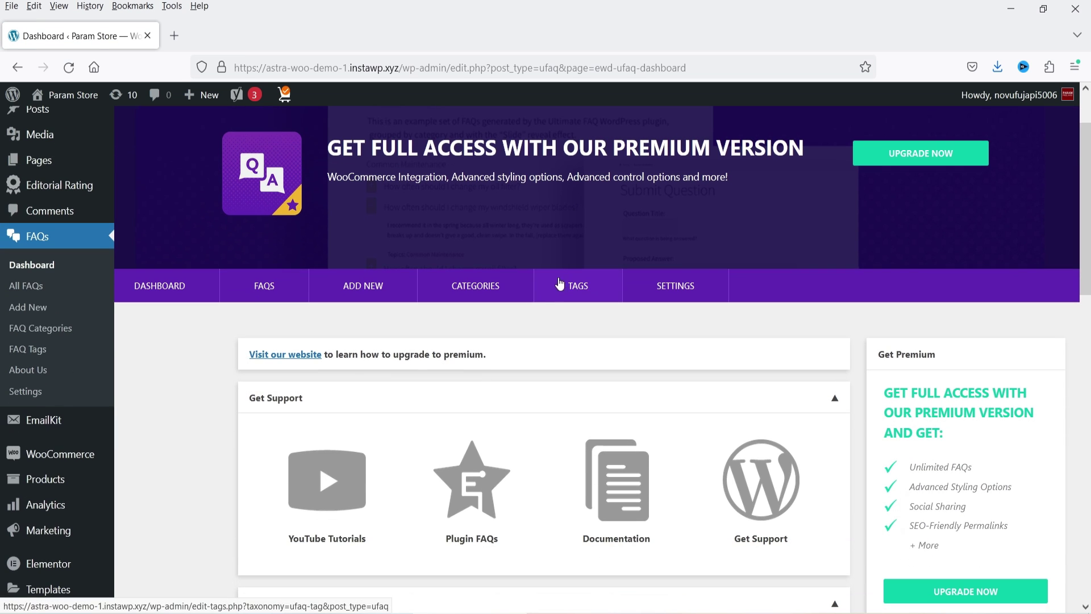
left_click(270, 294)
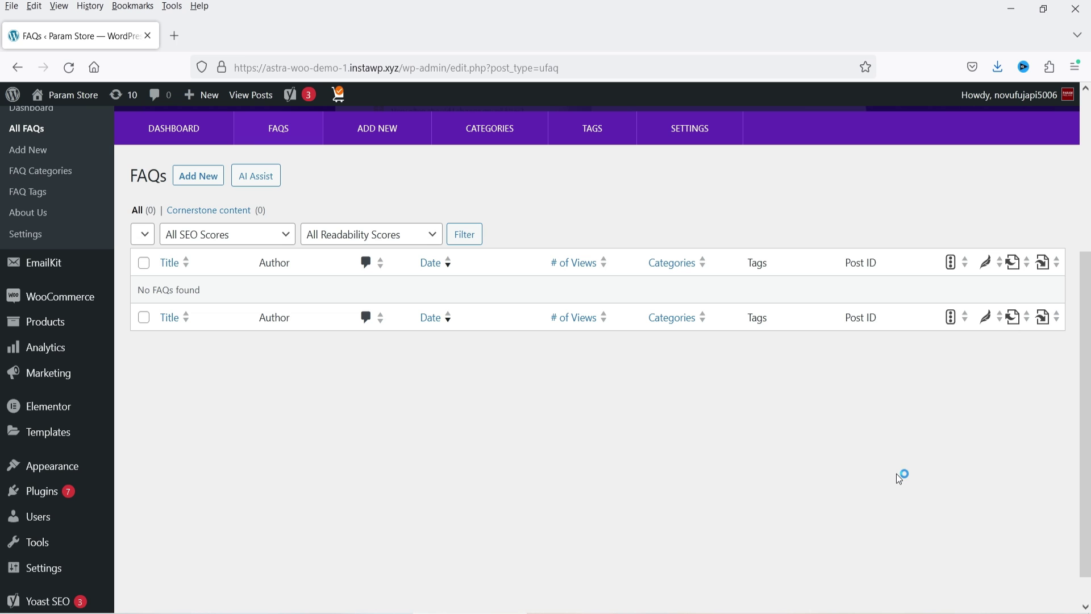
right_click(208, 182)
left_click(253, 191)
left_click(220, 37)
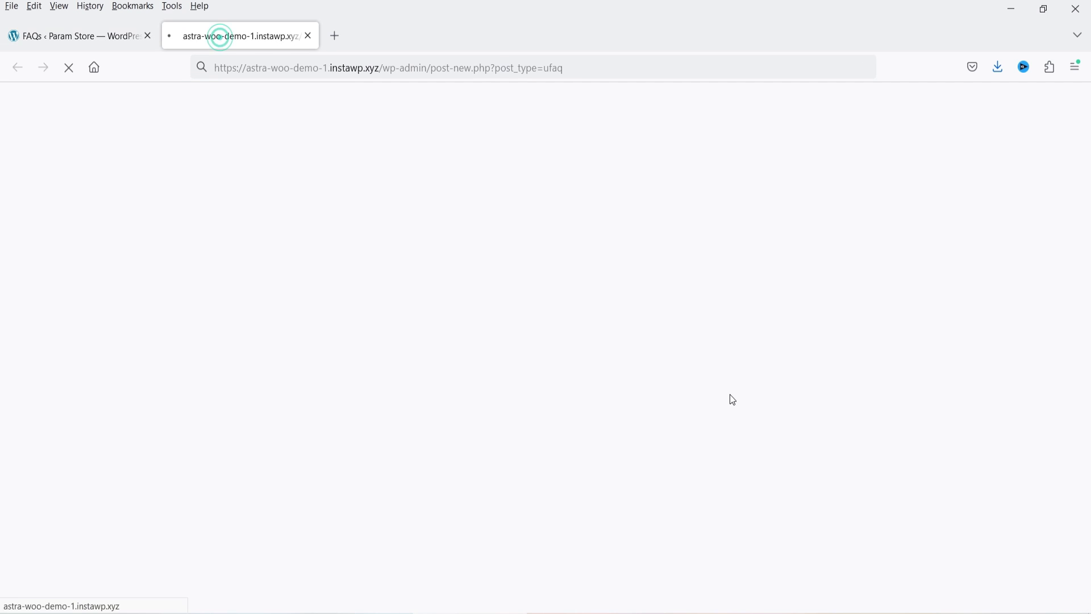
Title the FAQ "How often should I change the vehicle’s oil?" and enter the answer recommending a change every 5,000 kilometres or three to six months
type("How often should I change the vehicle’s oil?")
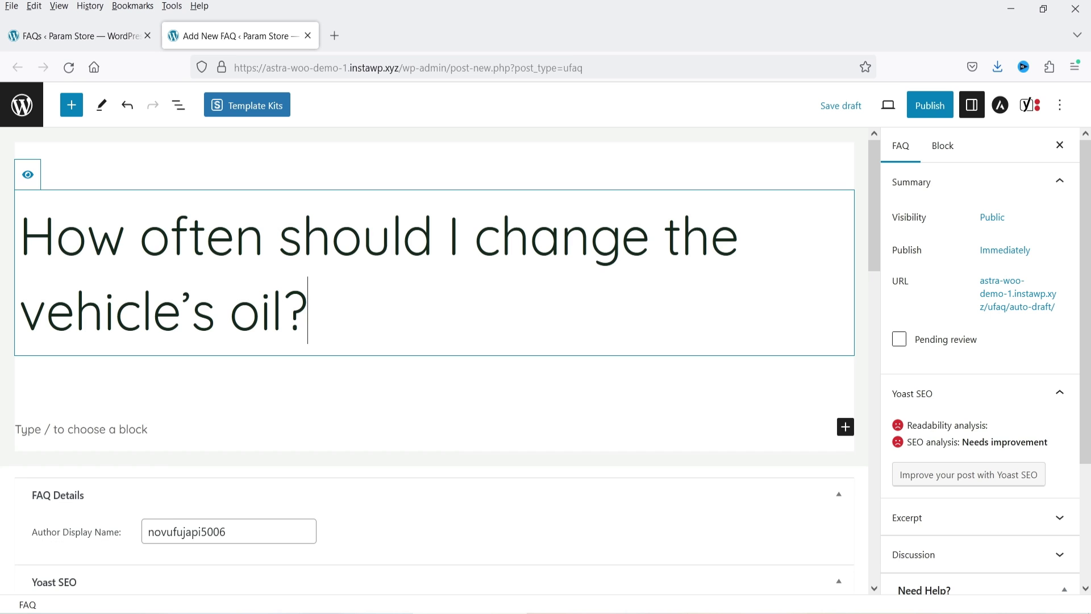
left_click(251, 358)
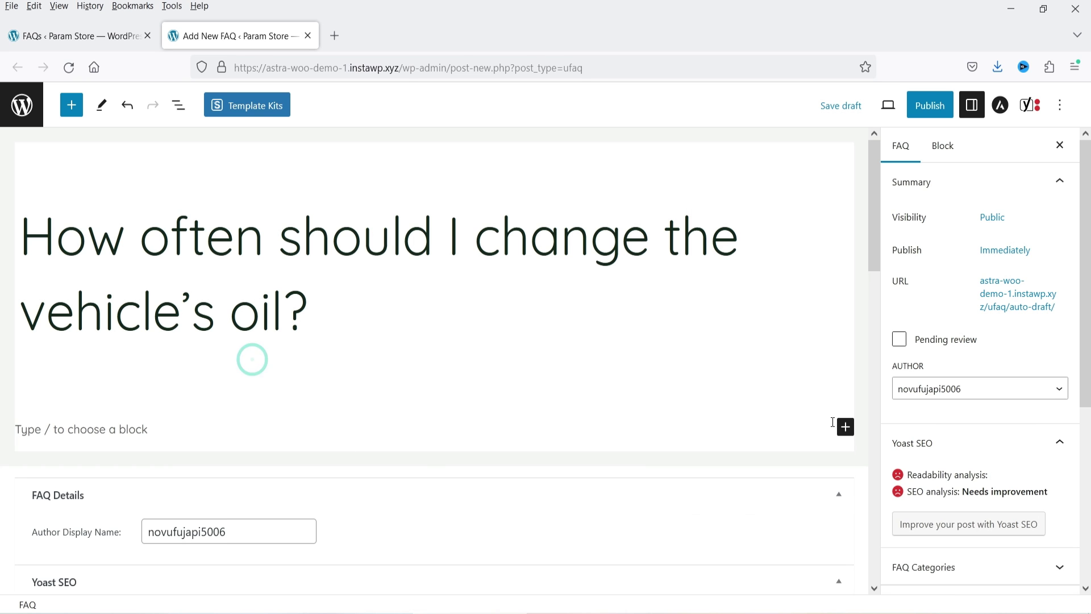
left_click(824, 421)
type("An easy-to-remember guide is: change your car’s oil every 5,000 kilometres or every three to six months. It may sound excessive, but car companies recommend changing the oil frequently to avoid damage. Depending on the type of car you drive and your driving habits, you may need to change the oil less often. Newer engines and high-quality oil may allow you to drive further between changes. Check your owner’s manual or consult a mechanic on the best option for your needs.")
scroll(335, 341, "down", 3)
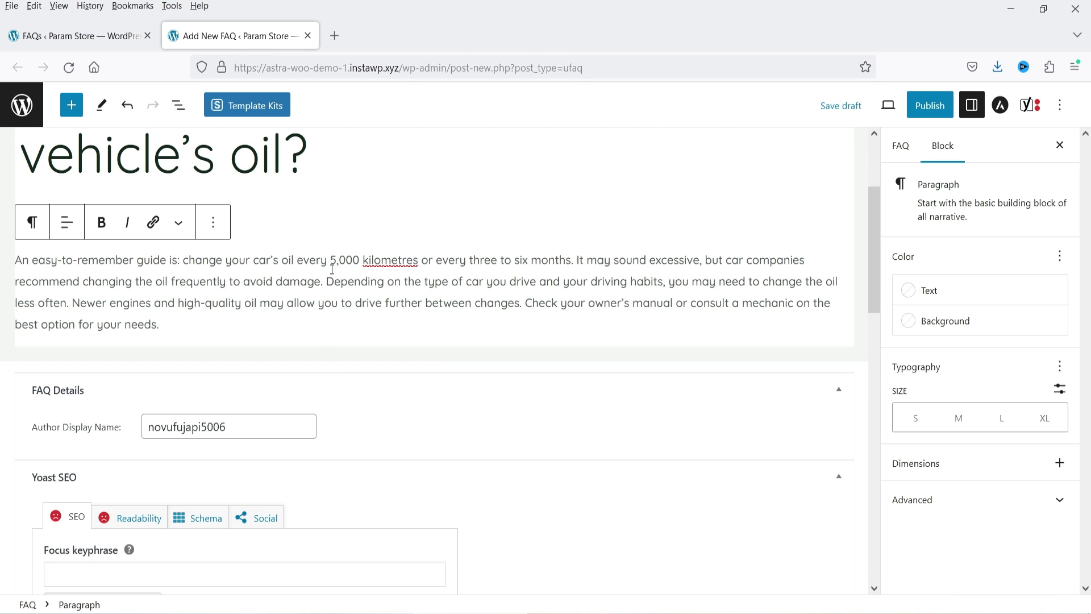
scroll(404, 248, "up", 3)
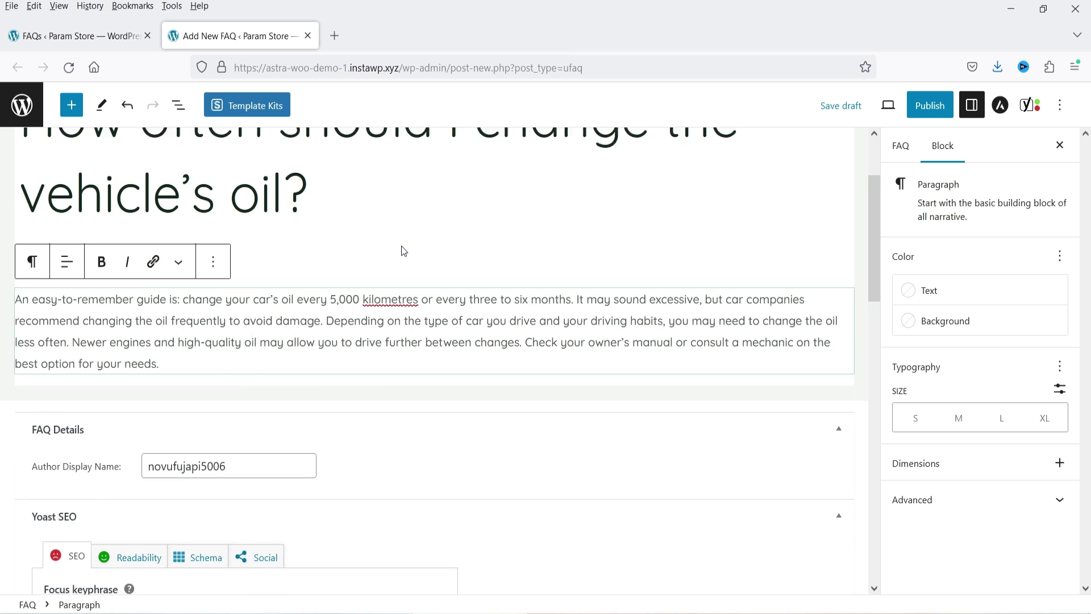
scroll(457, 331, "down", 3)
scroll(458, 327, "up", 4)
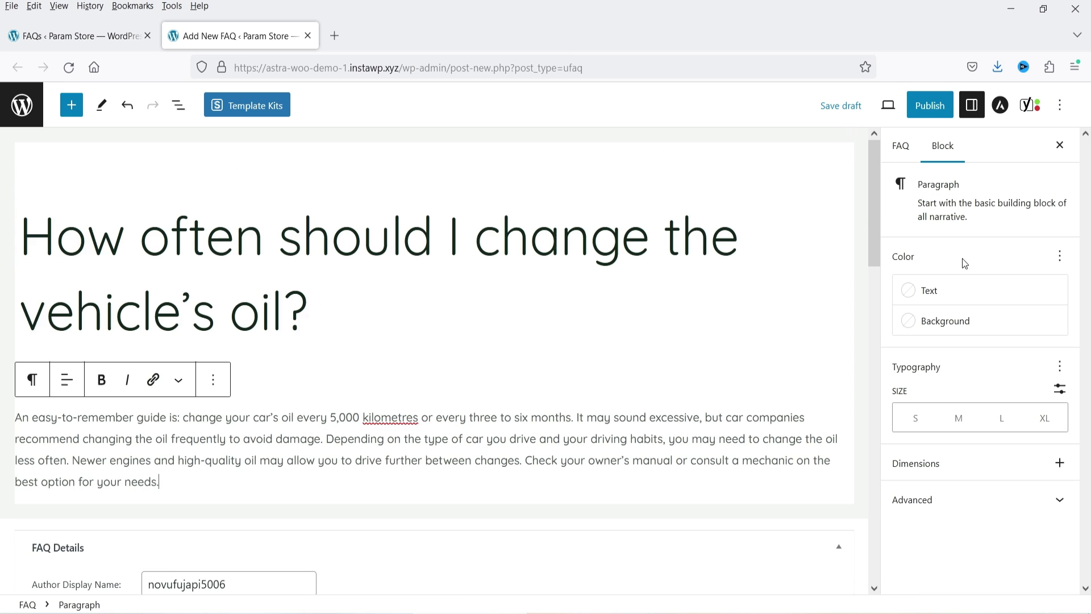
Assign the oil change FAQ to the Common Maintenance category
left_click(908, 149)
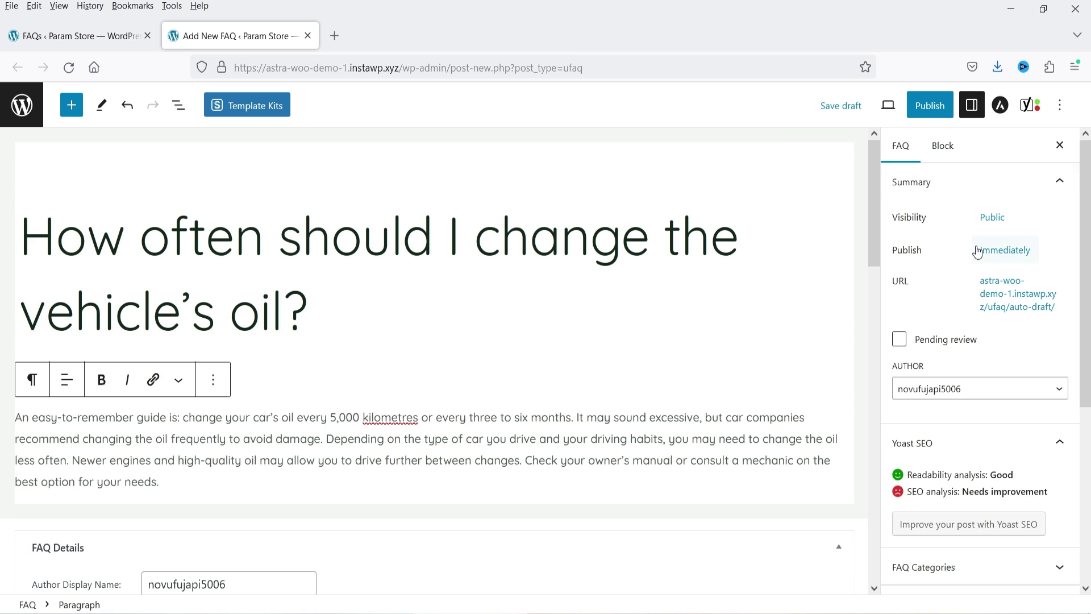
scroll(979, 253, "down", 2)
scroll(917, 255, "down", 4)
left_click(959, 292)
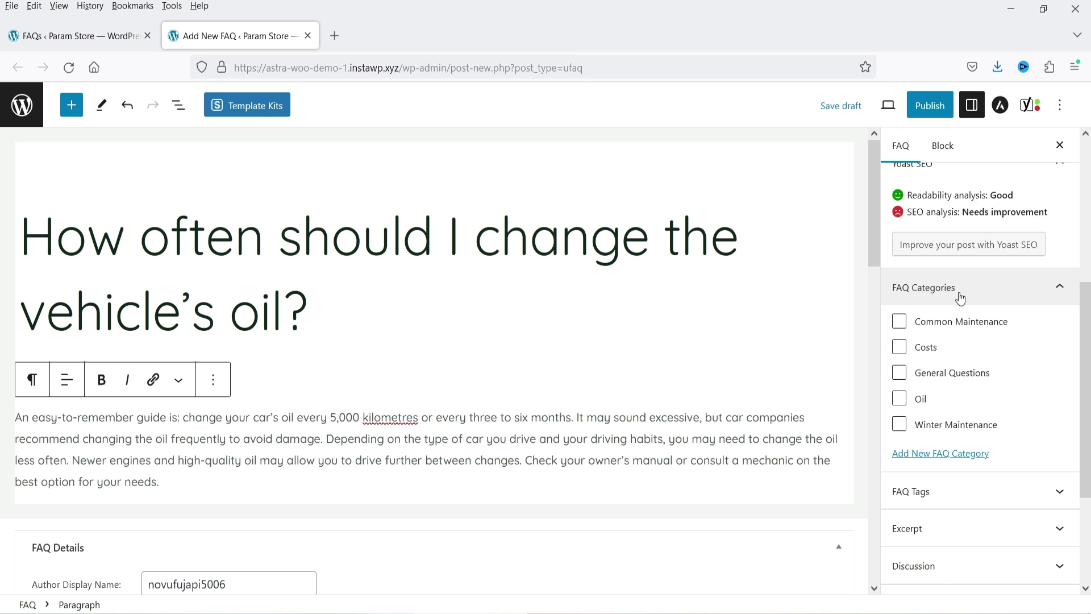
left_click(898, 321)
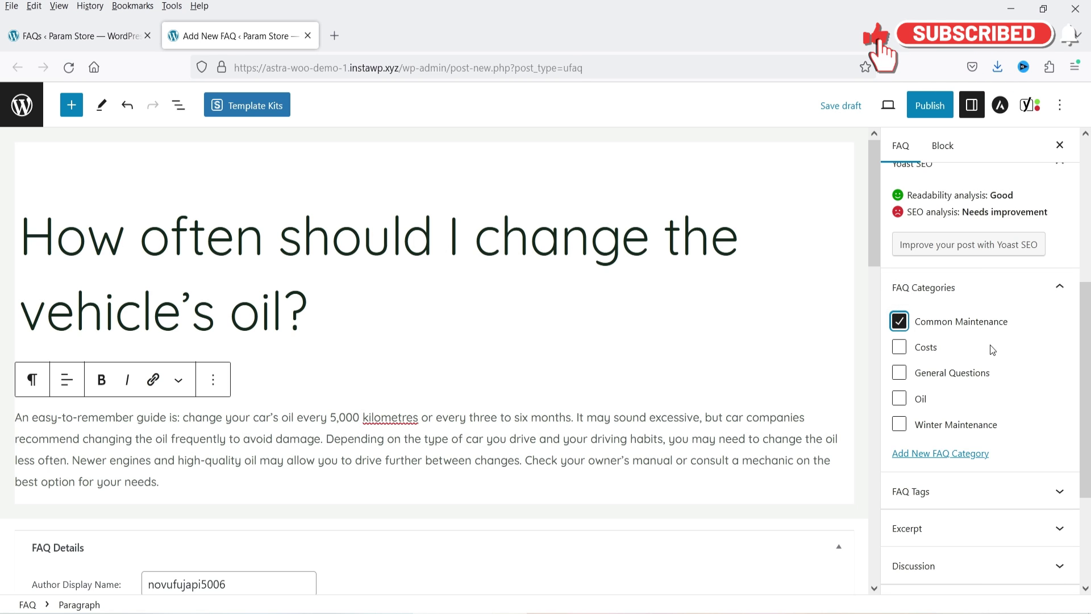
Expand the FAQ Tags and Discussion settings of the oil change FAQ and toggle Allow comments
scroll(969, 340, "down", 3)
left_click(969, 334)
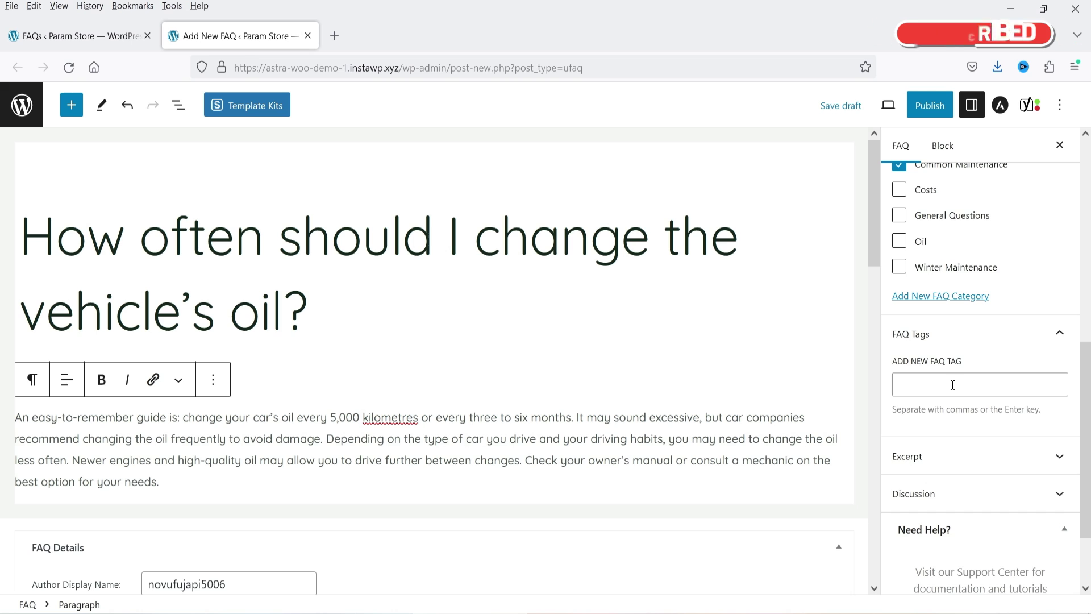
scroll(944, 395, "down", 2)
left_click(935, 404)
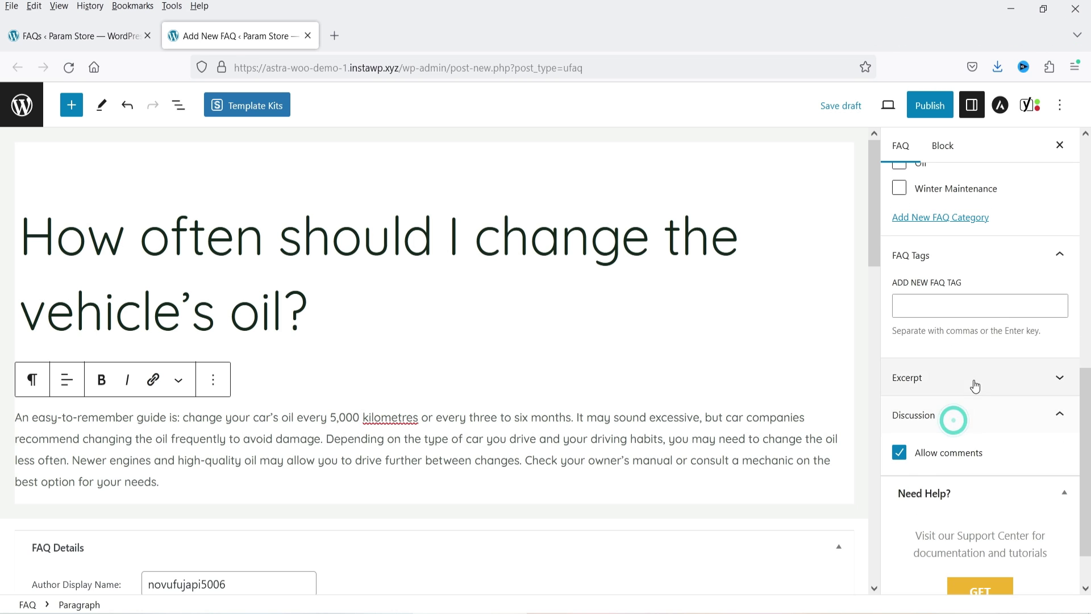
scroll(974, 382, "down", 1)
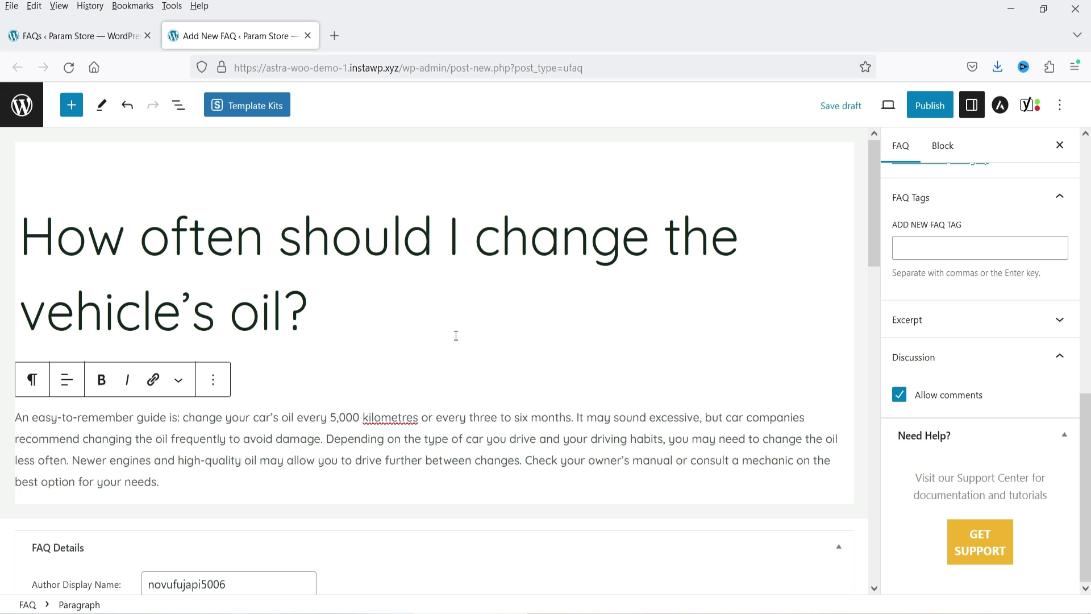
left_click(900, 395)
Publish the oil change FAQ and confirm the publication
scroll(936, 408, "up", 5)
left_click(929, 105)
left_click(942, 105)
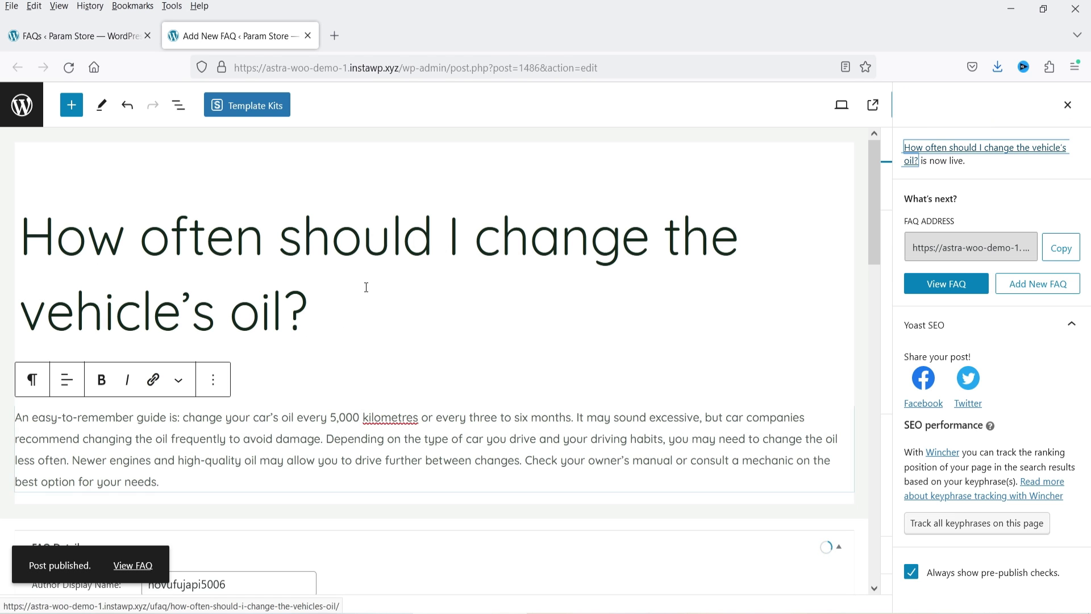
Start another FAQ titled "How do I check the tread depth of my tires?" and enter the answer about the Bluenose test and wear bars
left_click(1054, 284)
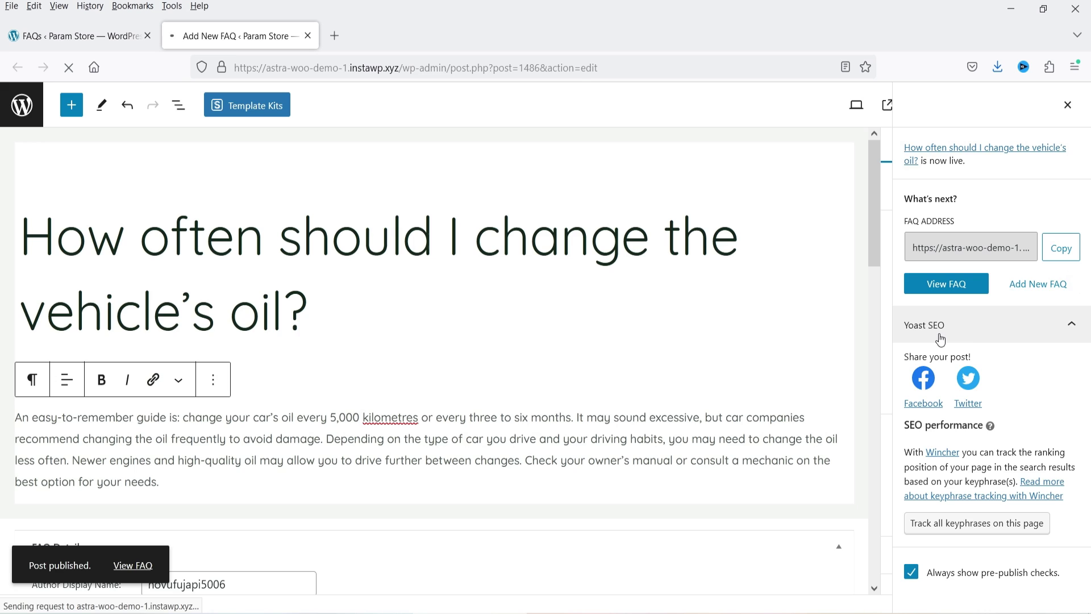
type("How do I check the tread depth of my tires?")
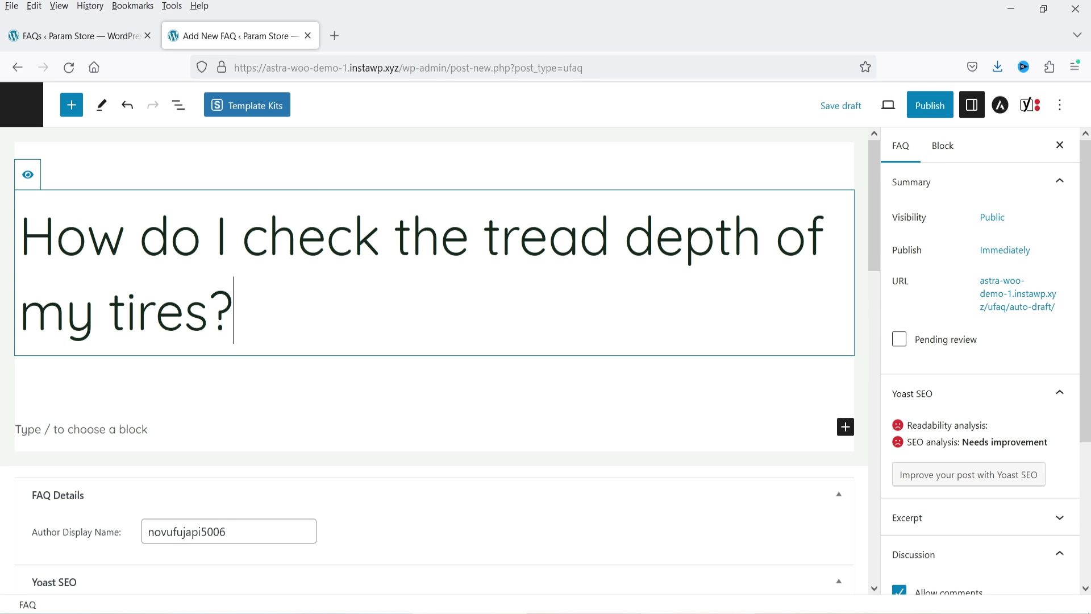
left_click(129, 425)
type("Try the Bluenose test: place a dime in the tire’s groove with the Bluenose’s Sails facing down . If you can see the top of the Bluenose mass and sails, then your tires have sailed long enough and needs replacing. However, this test will not work with performance or off-road tires. Tires are manufactured with .wear bars. The bar becomes exposed when there is less than 1.6 mm of tread depth remaining on your tire. Tires must be replaced when the wear bar is visible and even with the neighbouring tread block. Topics: Common Maintenance, Winter Maintenance Codes: tires, tread, winter")
Insert a PROS CONS block below the tire tread answer text
scroll(575, 312, "down", 4)
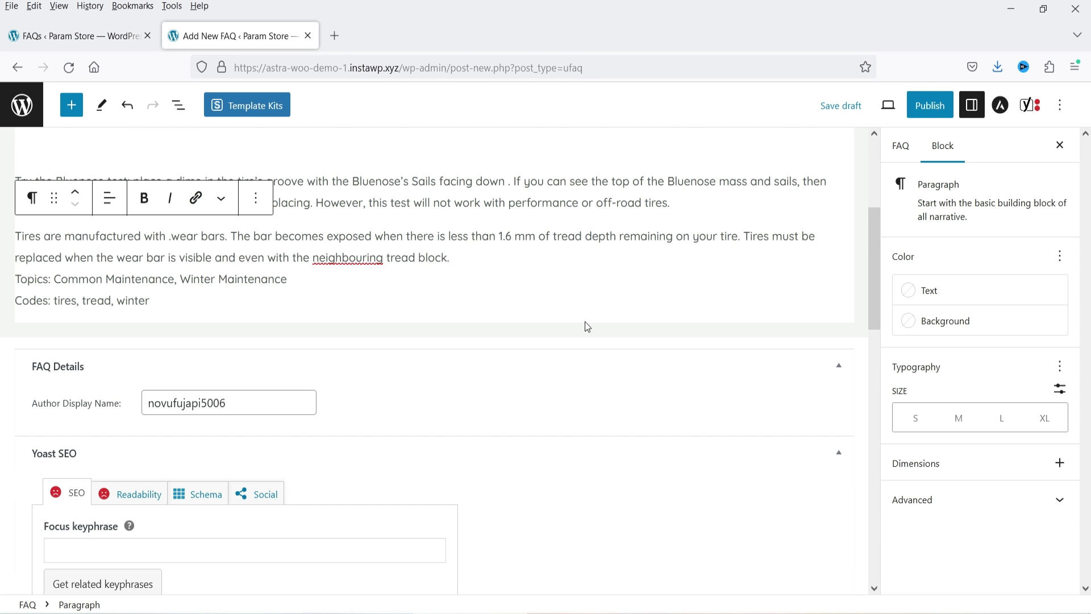
left_click(814, 305)
left_click(845, 332)
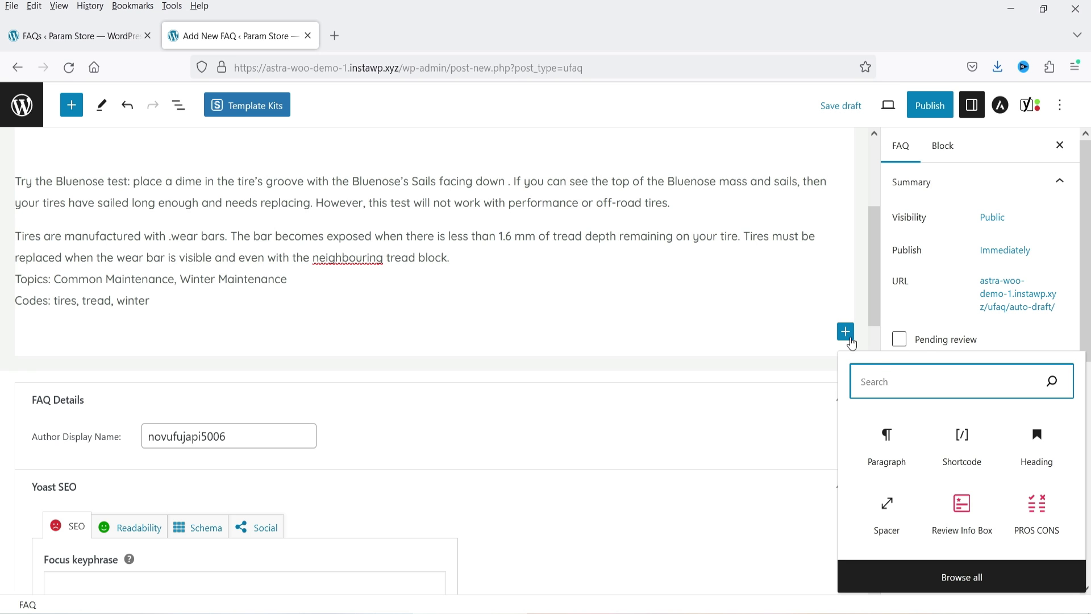
left_click(1049, 529)
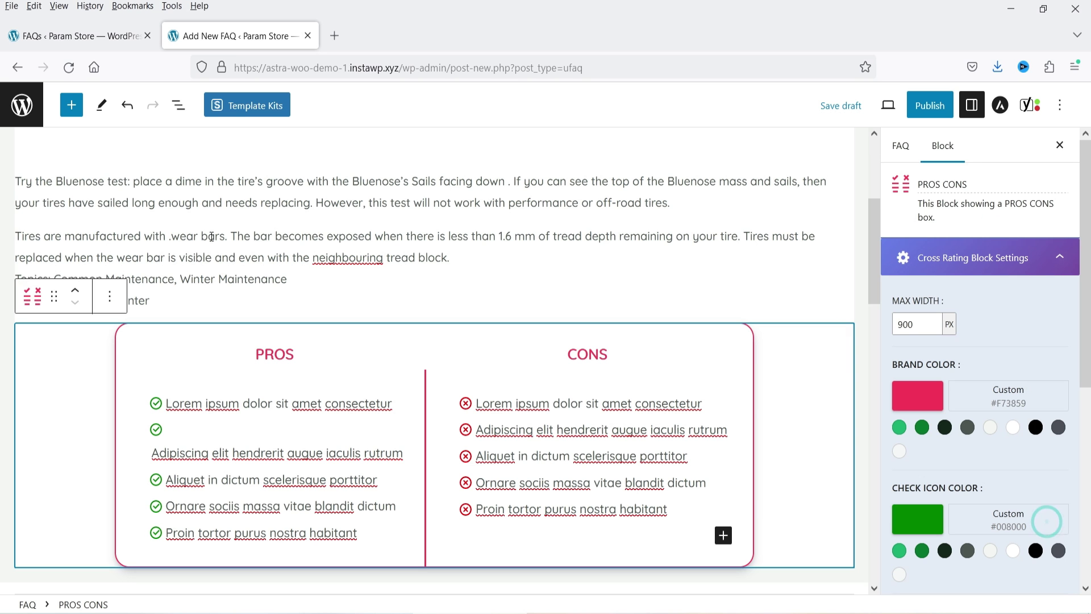
Add an Image block below the PROS CONS block and insert the Sony-Alpha-a7-III.png picture from the media library
scroll(519, 295, "down", 5)
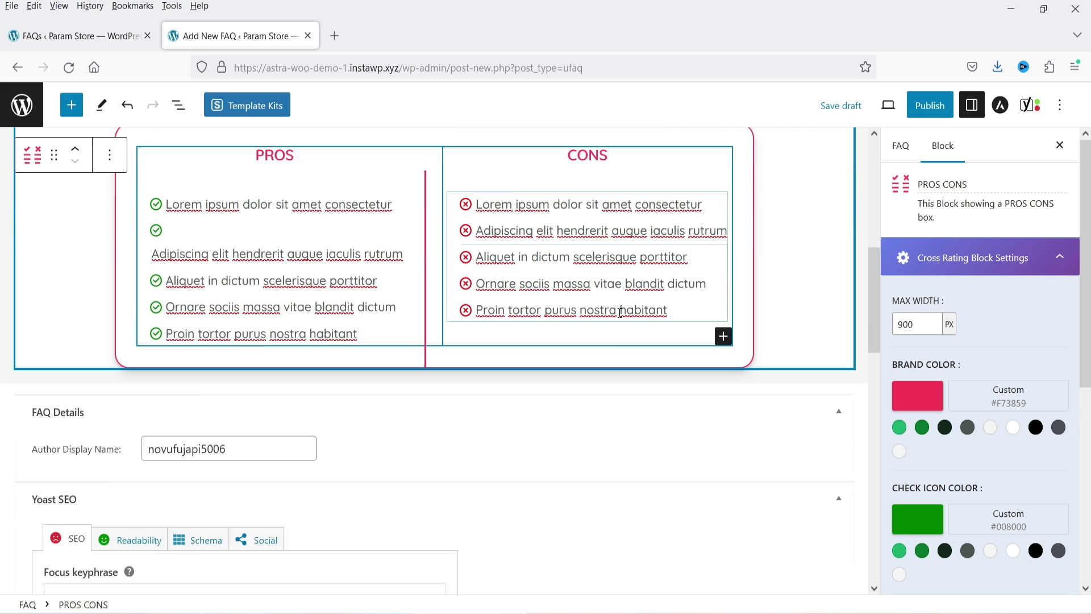
left_click(823, 347)
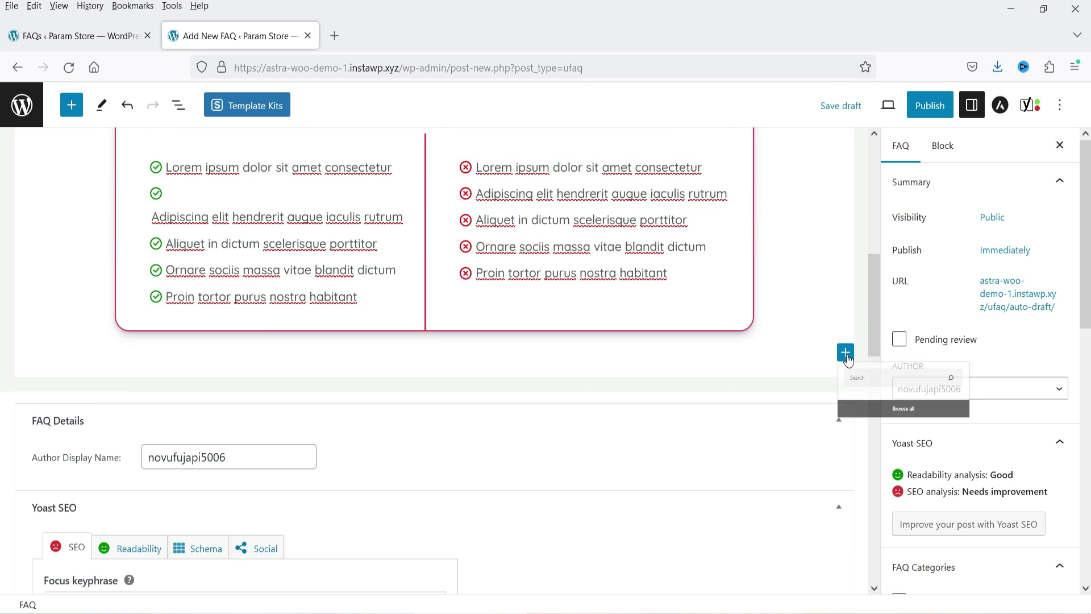
left_click(846, 351)
type("imag")
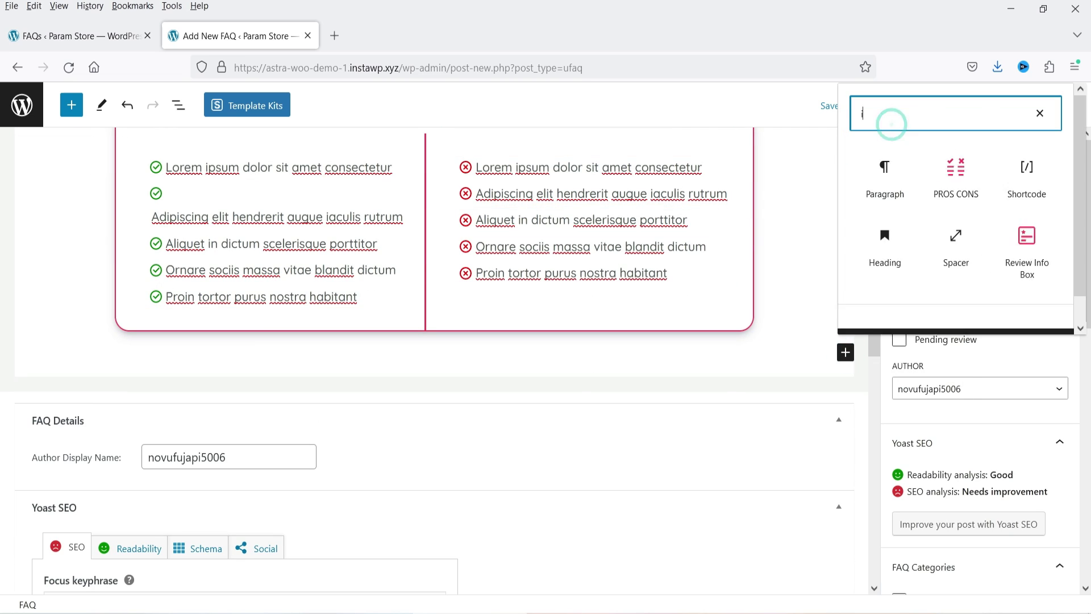
left_click(882, 174)
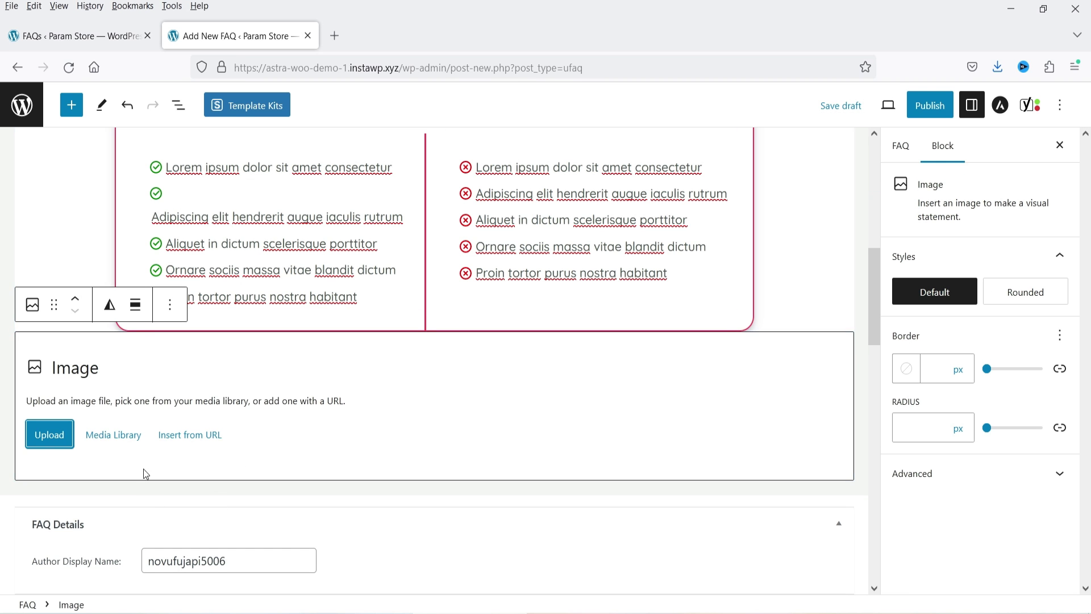
left_click(113, 435)
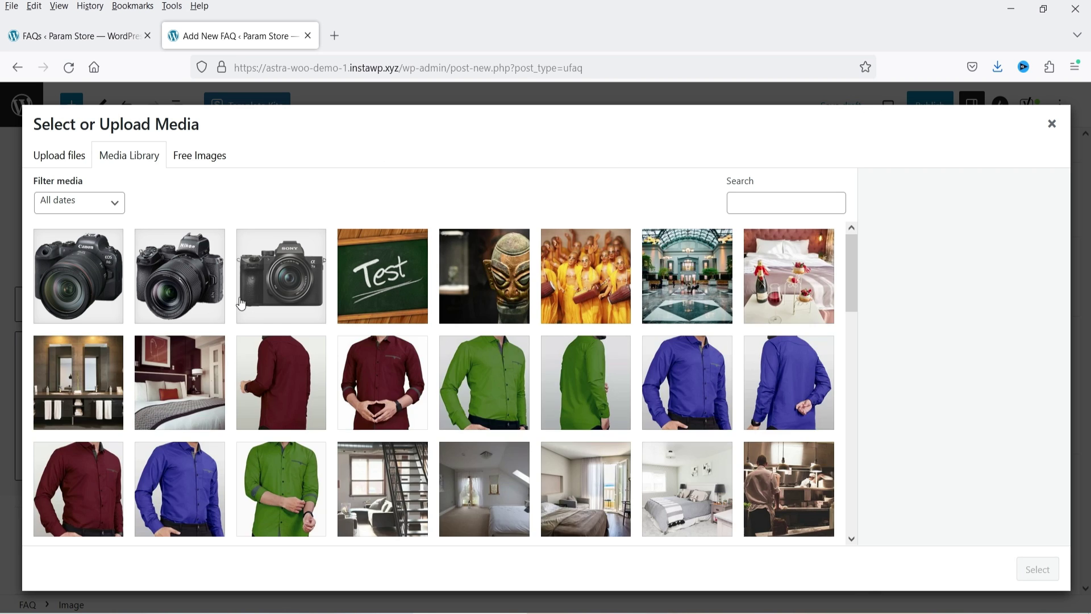
left_click(241, 304)
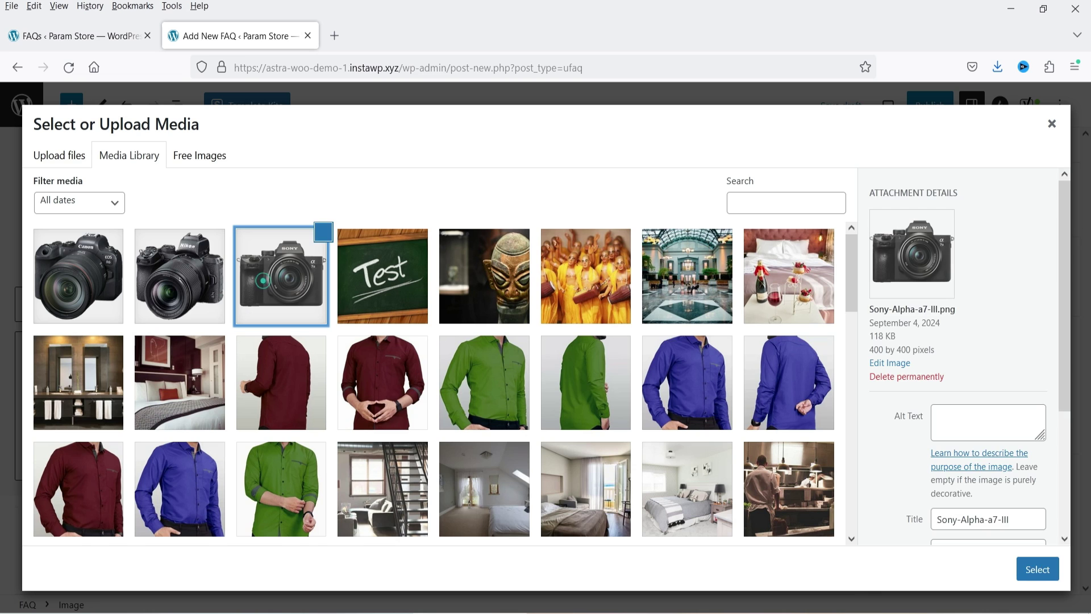
left_click(1028, 568)
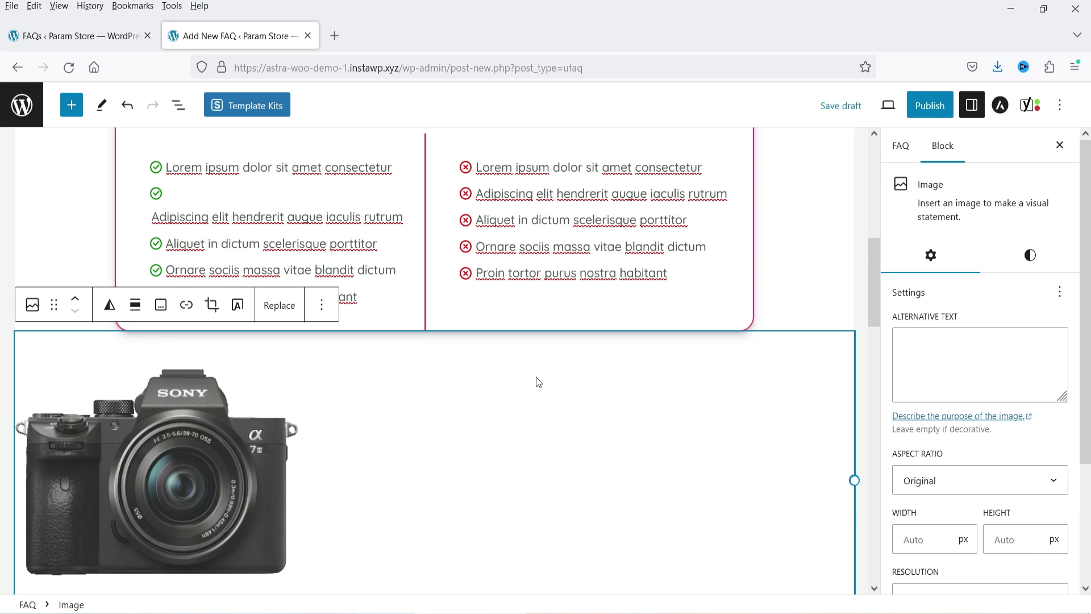
Assign the tire tread depth FAQ to the Common Maintenance category and publish it
left_click(905, 149)
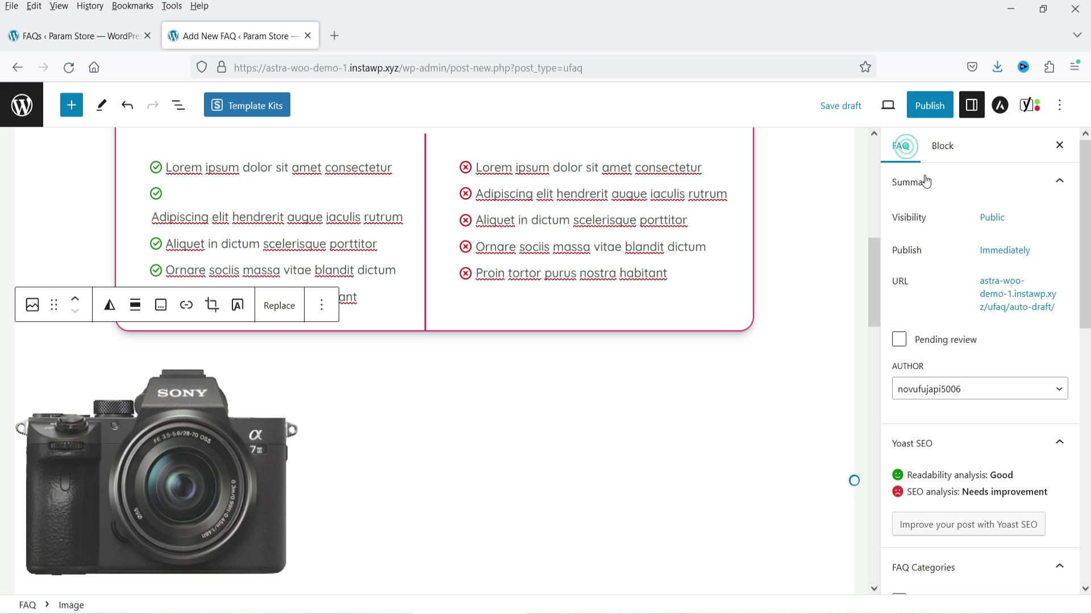
scroll(948, 277, "down", 5)
left_click(900, 286)
scroll(966, 284, "down", 1)
scroll(978, 282, "down", 2)
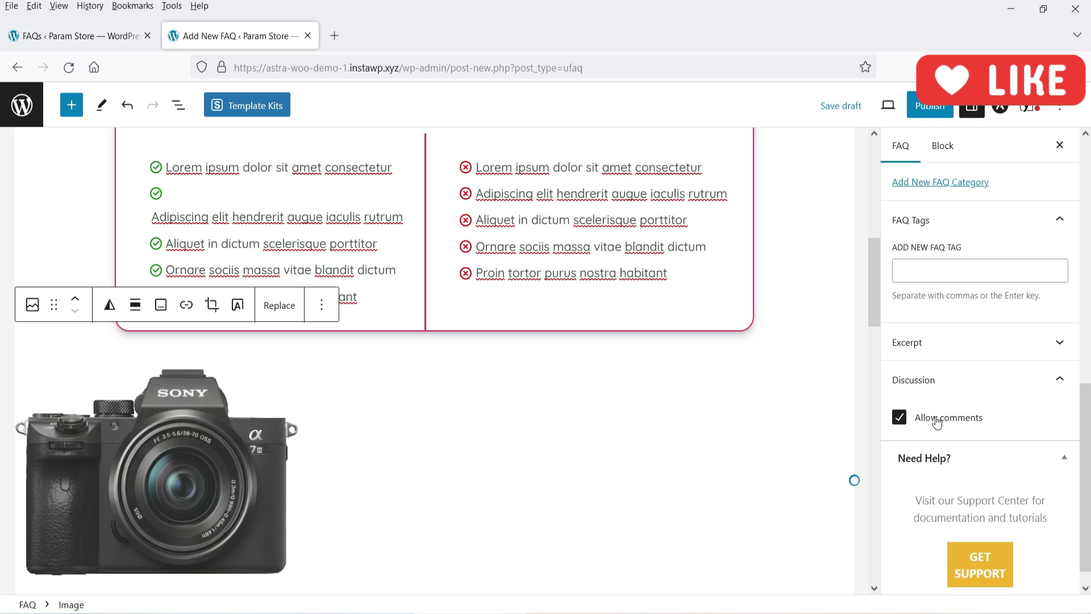
scroll(935, 330, "up", 10)
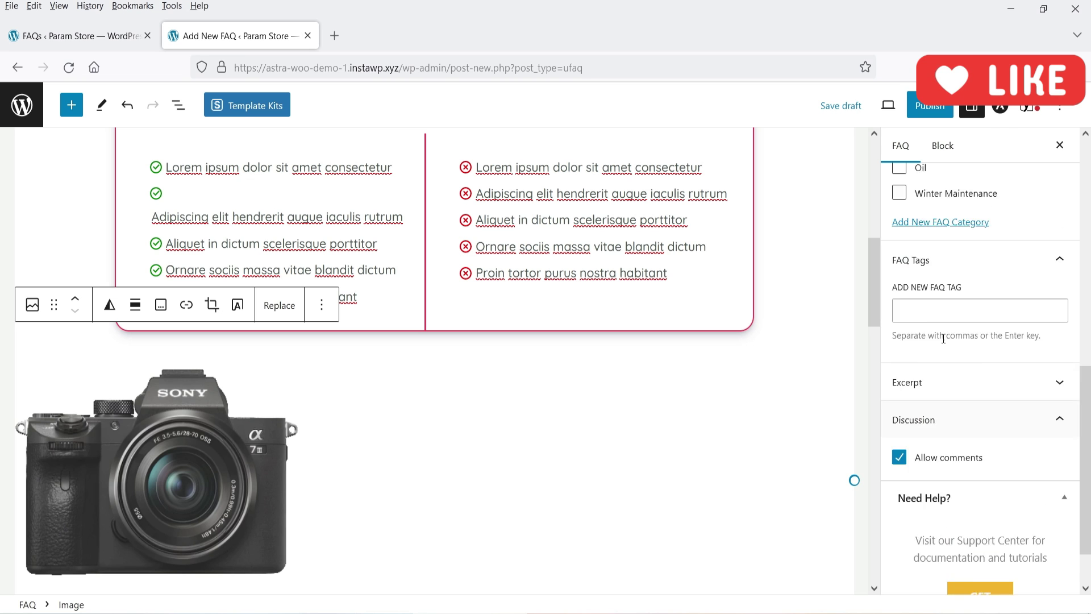
left_click(929, 105)
left_click(941, 108)
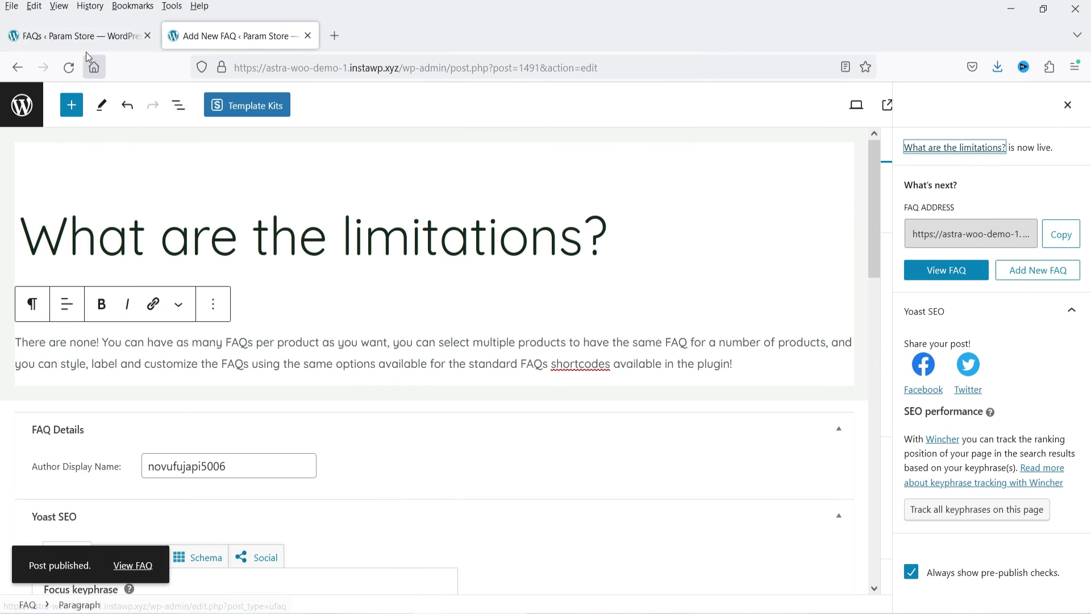
Reload the list of all FAQs, review the published entries with their categories, and close the FAQ editor
left_click(80, 36)
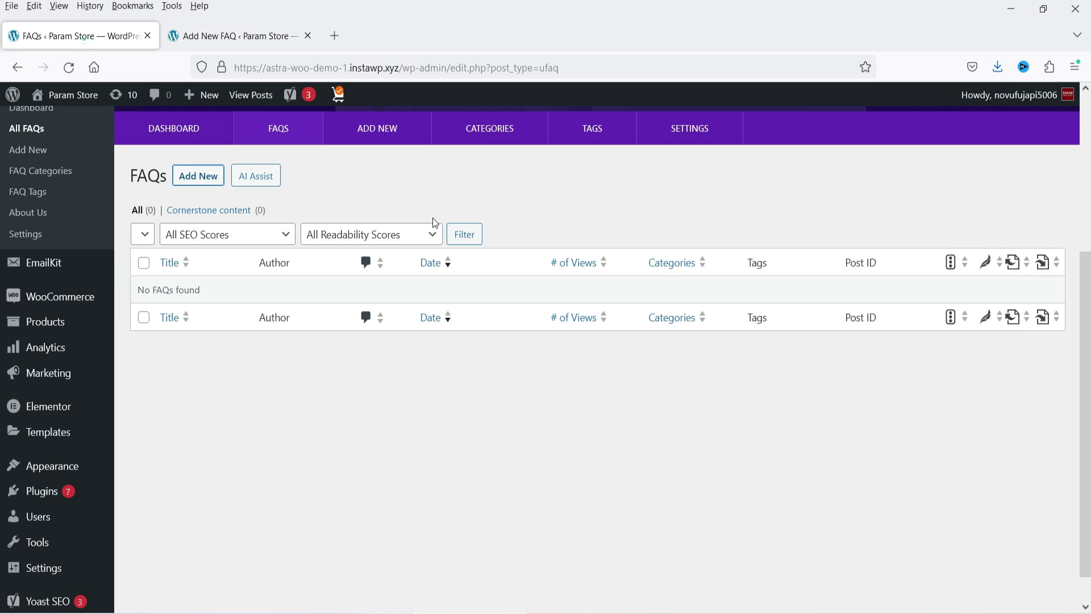
left_click(69, 67)
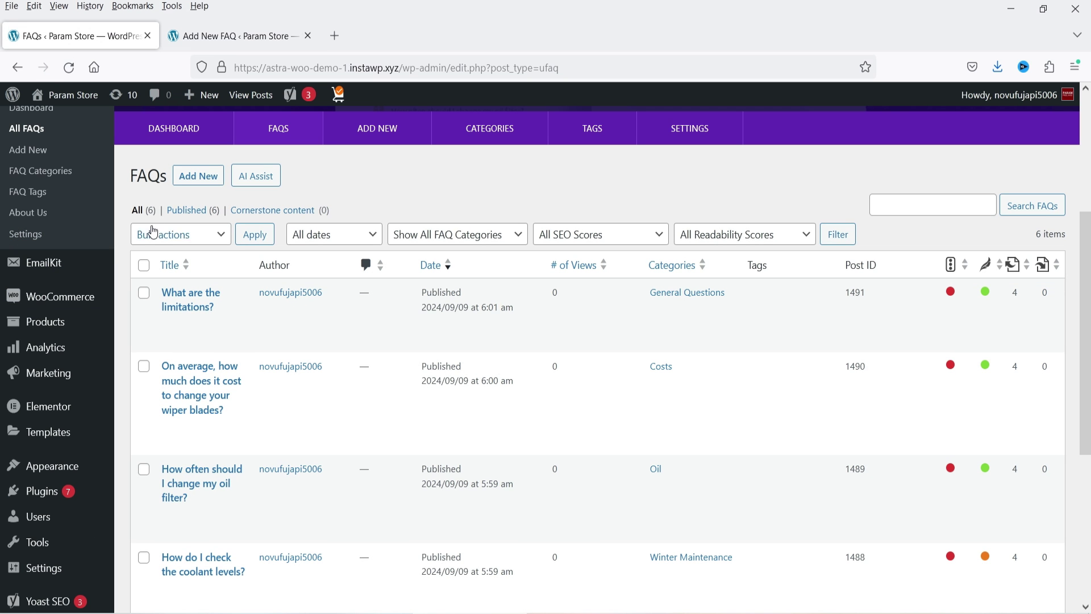
scroll(538, 290, "down", 3)
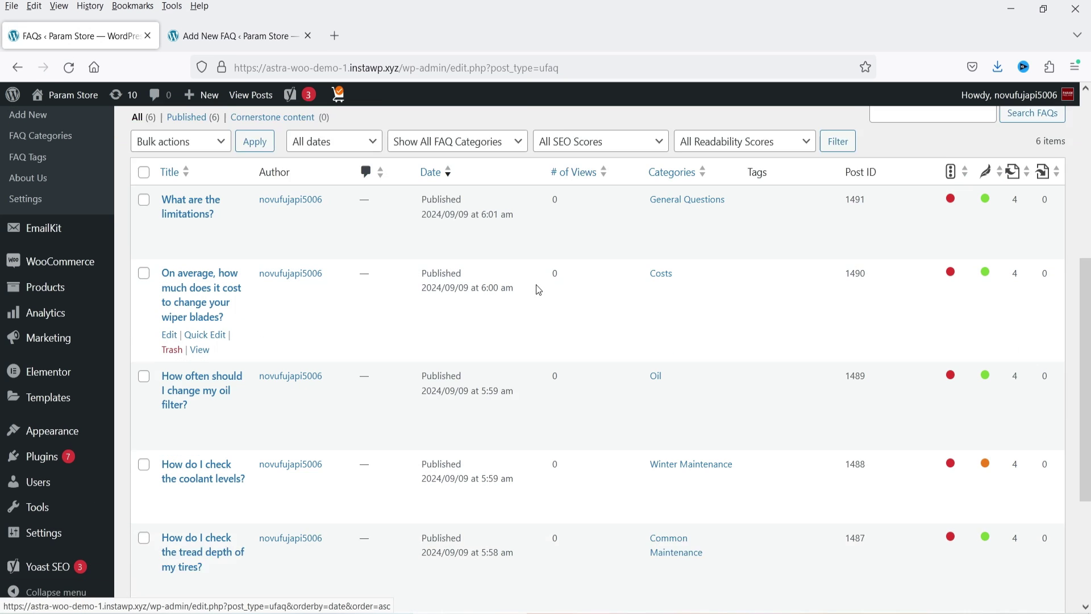
scroll(678, 152, "up", 2)
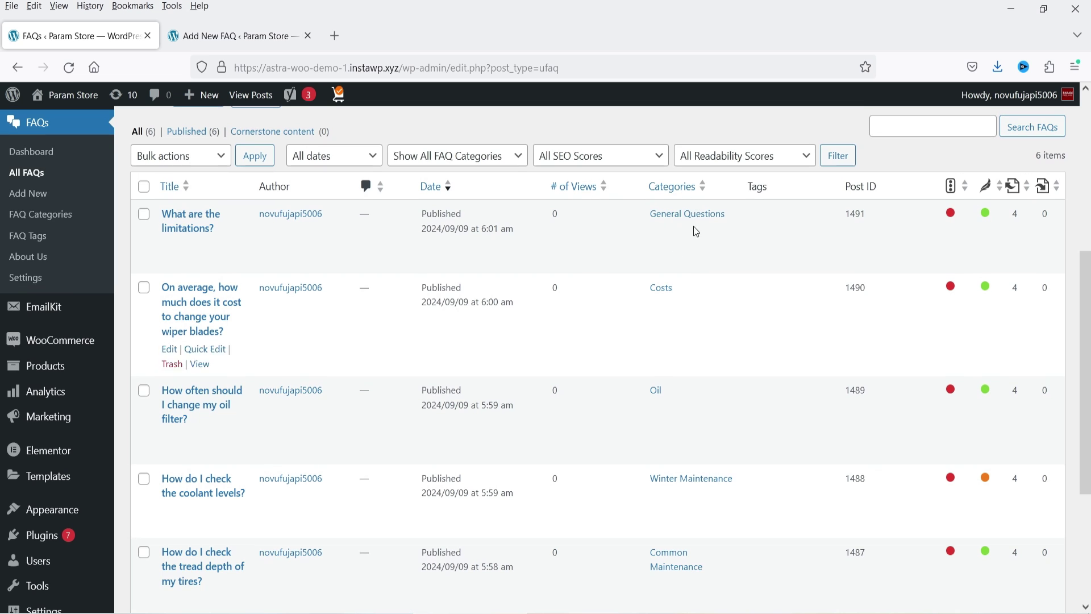
scroll(725, 246, "down", 3)
scroll(726, 247, "up", 8)
left_click(307, 35)
Open the list of all pages in a new tab and view the published FAQ page in another tab
mouse_move(62, 239)
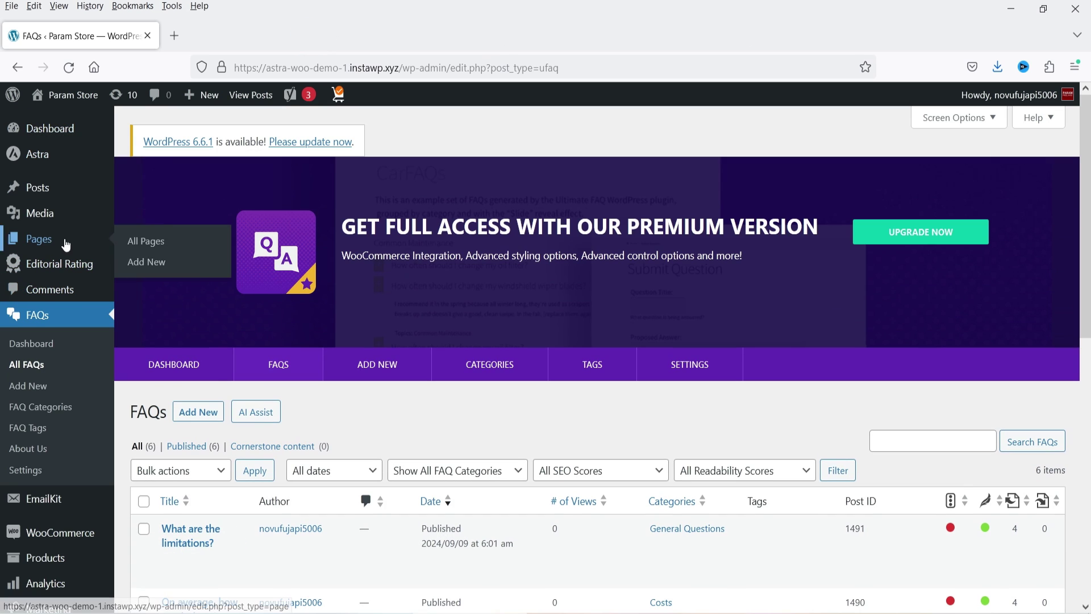
right_click(140, 241)
left_click(172, 255)
left_click(212, 24)
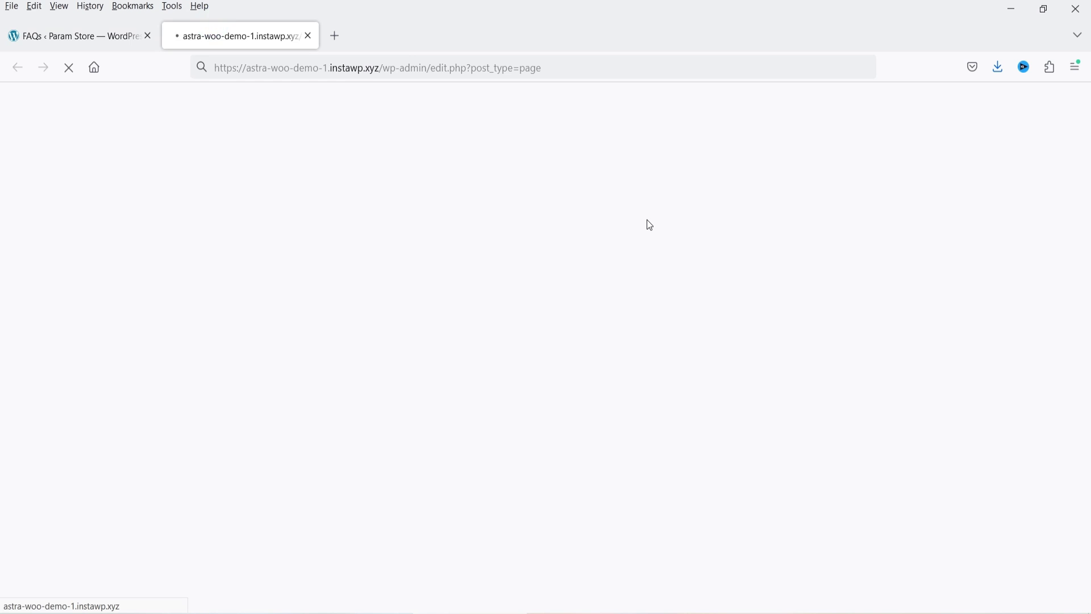
scroll(512, 216, "down", 10)
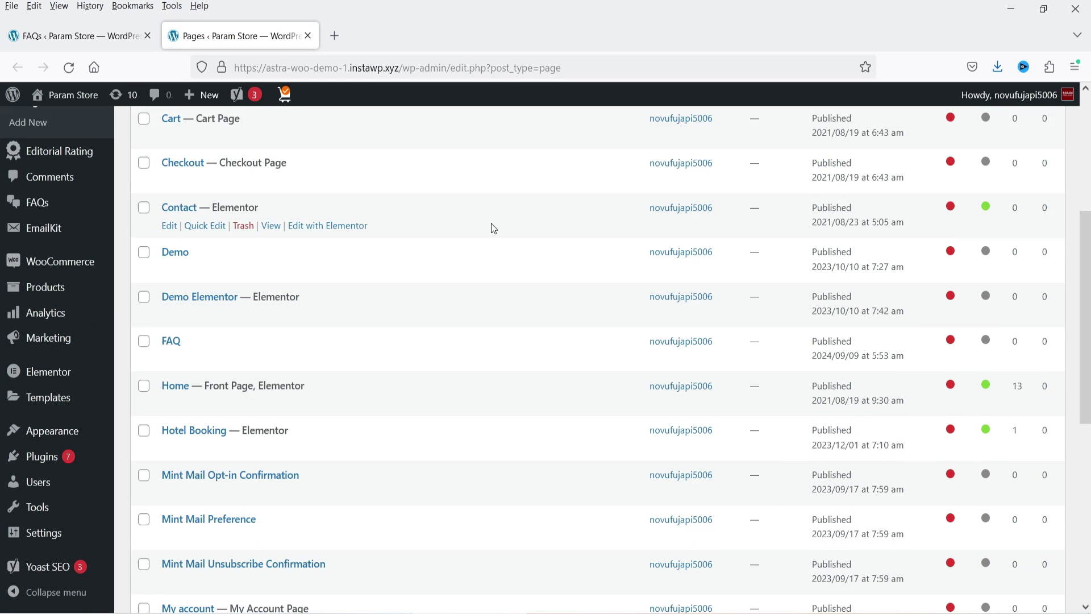
scroll(377, 346, "up", 3)
scroll(375, 346, "up", 1)
middle_click(271, 232)
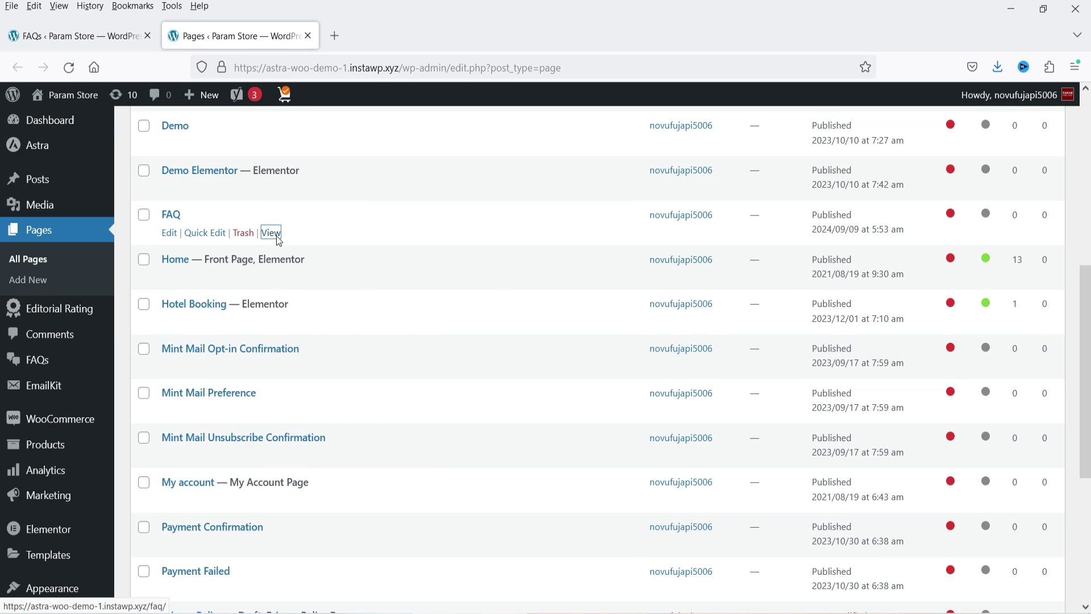
left_click(412, 36)
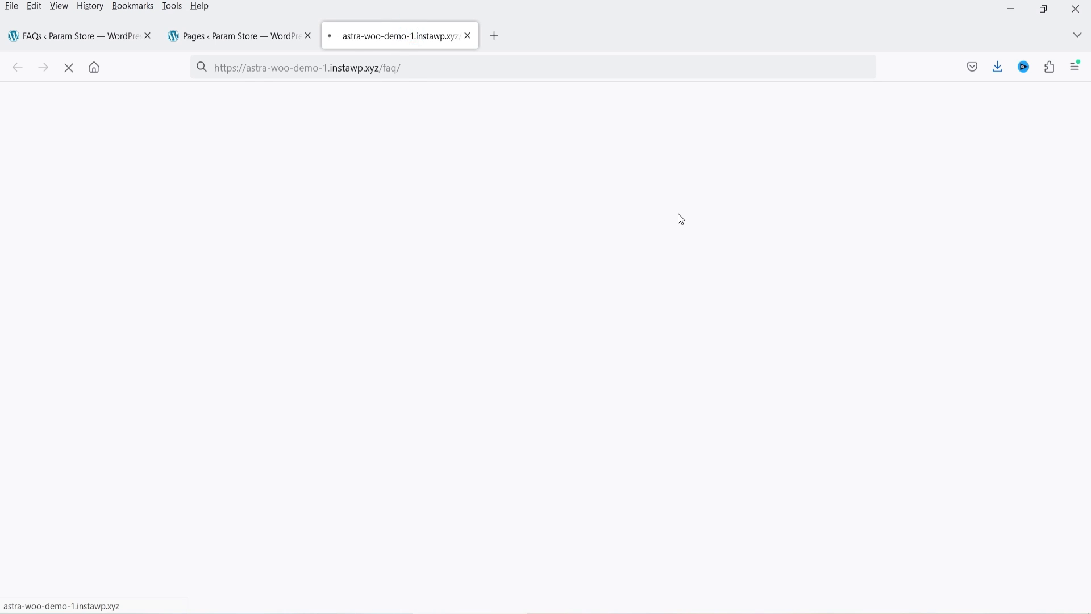
Expand and collapse the coolant levels, tire tread depth and oil filter questions on the FAQ page to check their answers
scroll(708, 289, "down", 3)
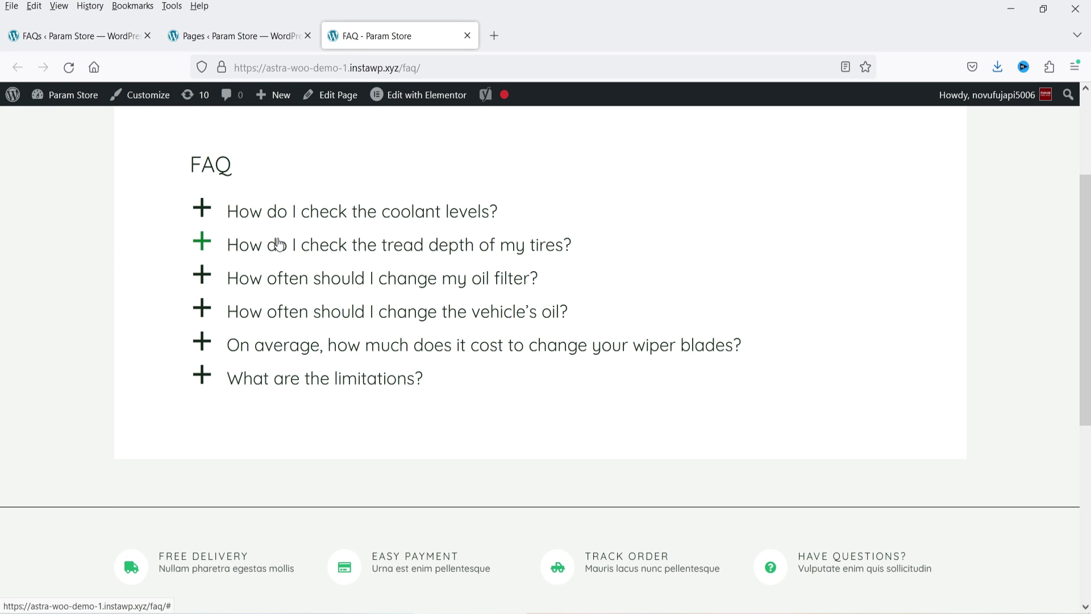
left_click(312, 212)
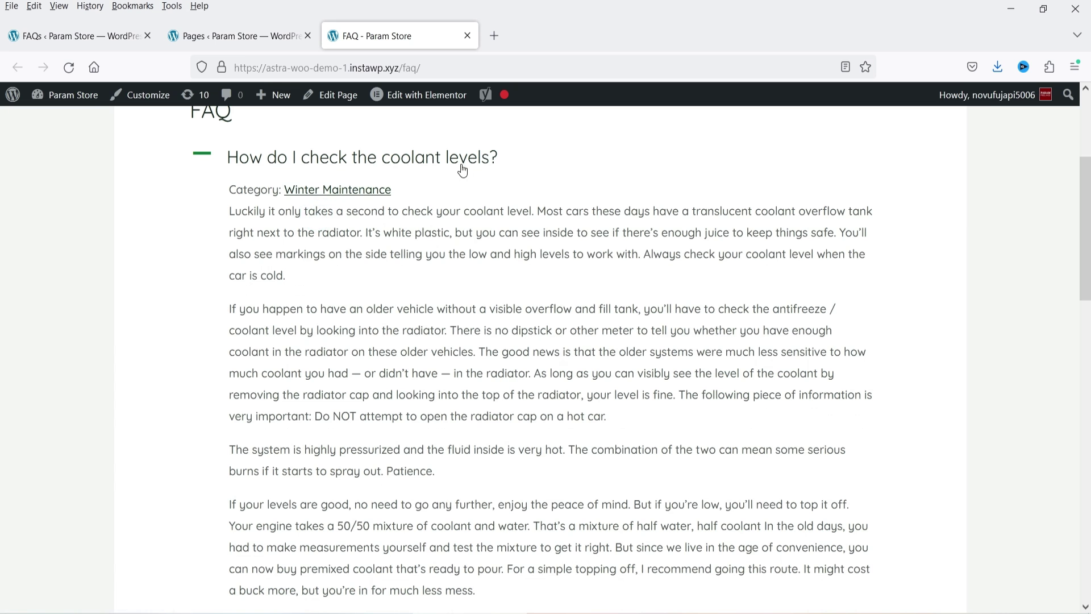
left_click(438, 166)
left_click(427, 190)
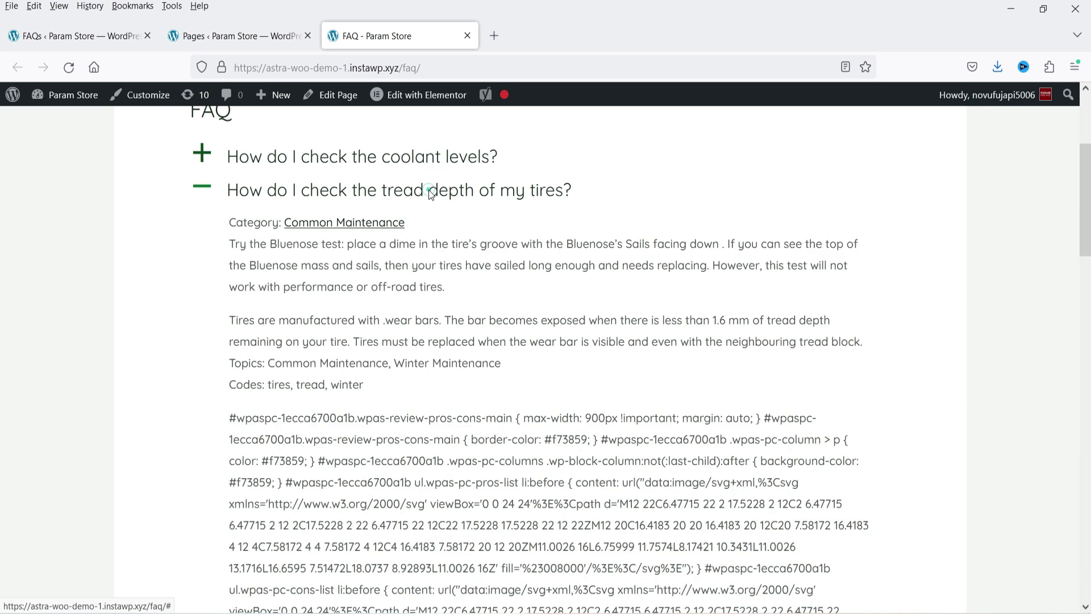
left_click(437, 236)
scroll(428, 313, "down", 3)
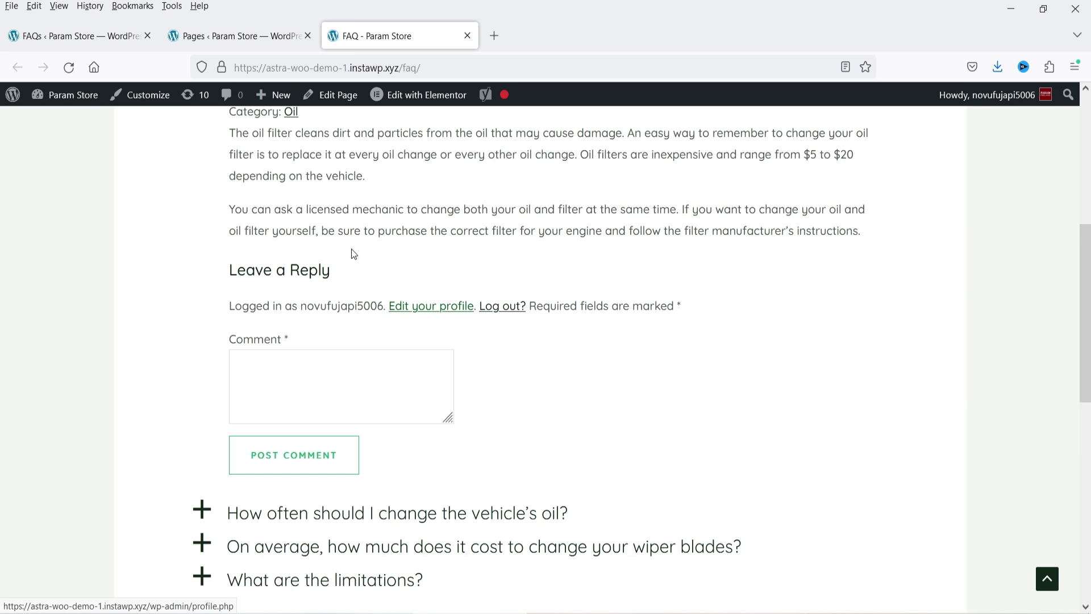
scroll(295, 293, "up", 2)
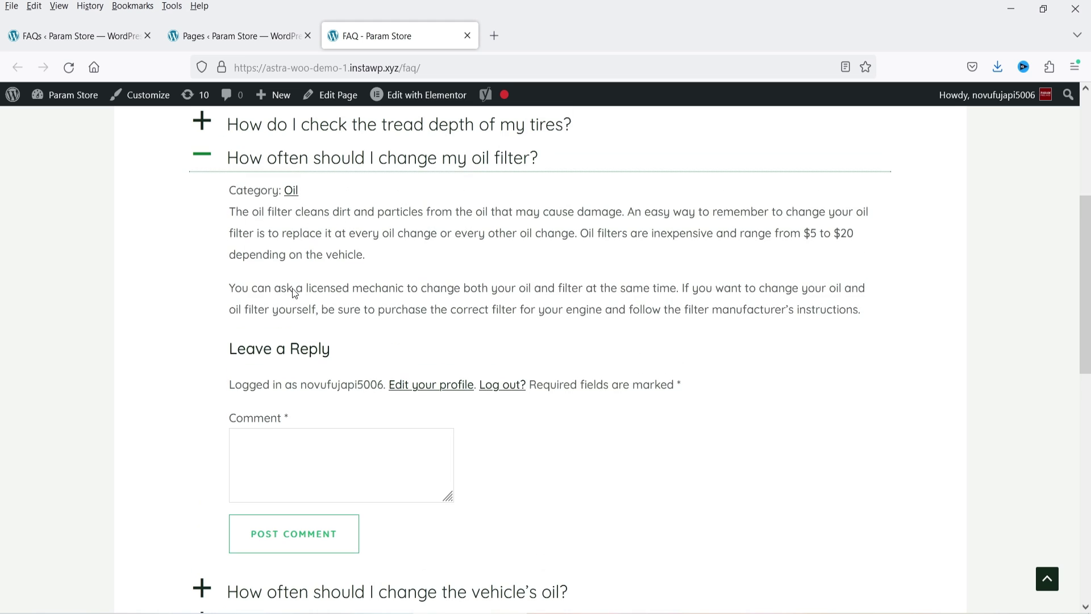
left_click(336, 164)
scroll(336, 171, "up", 2)
Open the FAQ plugin's Basic settings and examine the Functionality options alongside the live FAQ page
left_click_drag(88, 44, 199, 40)
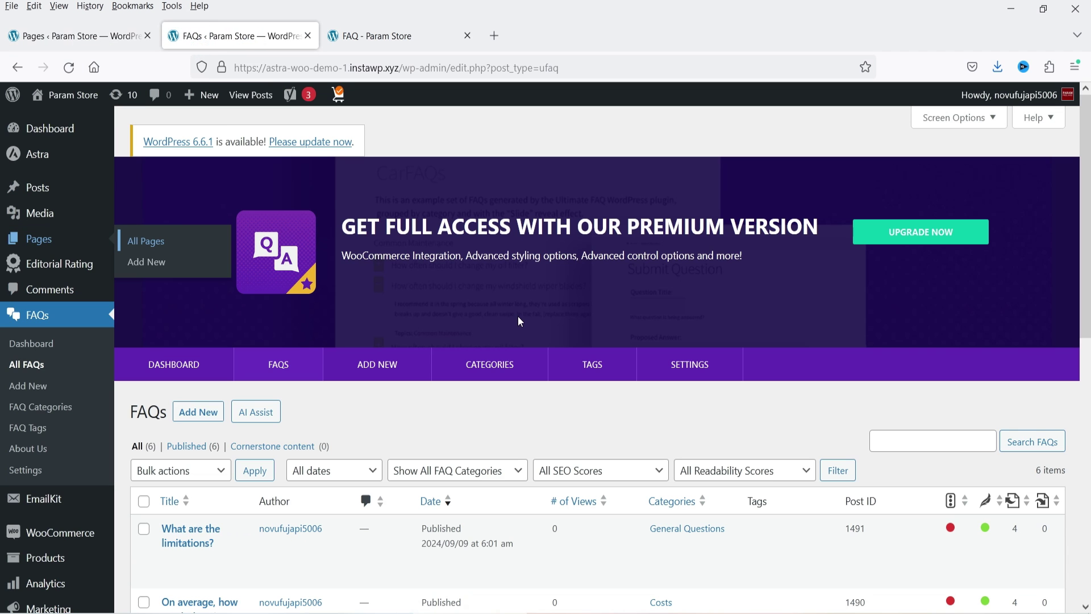
left_click(707, 366)
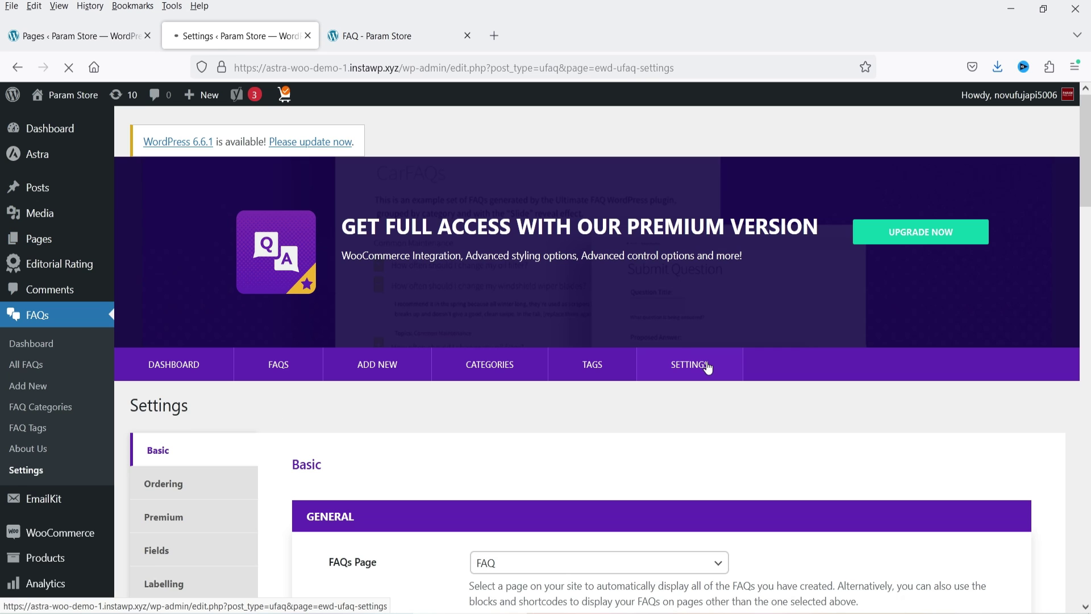
scroll(524, 289, "down", 5)
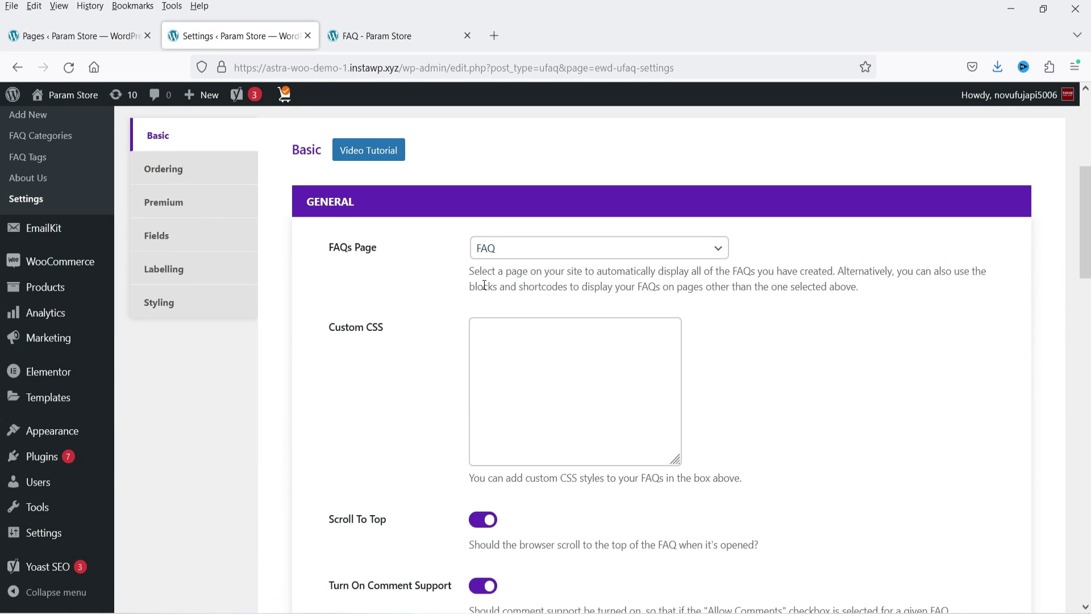
scroll(479, 307, "down", 15)
scroll(438, 294, "down", 2)
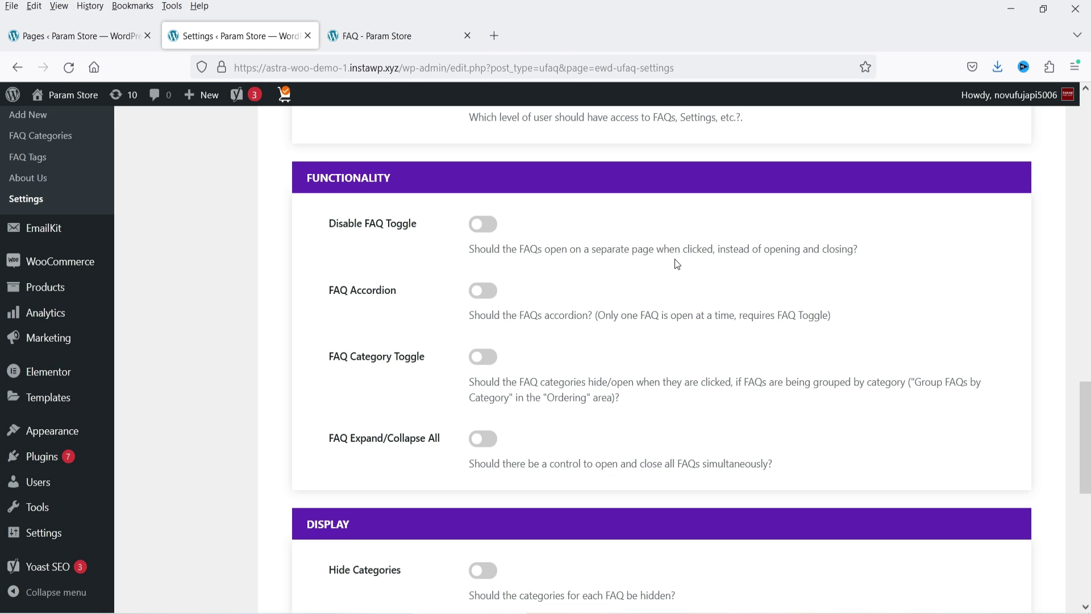
left_click(381, 36)
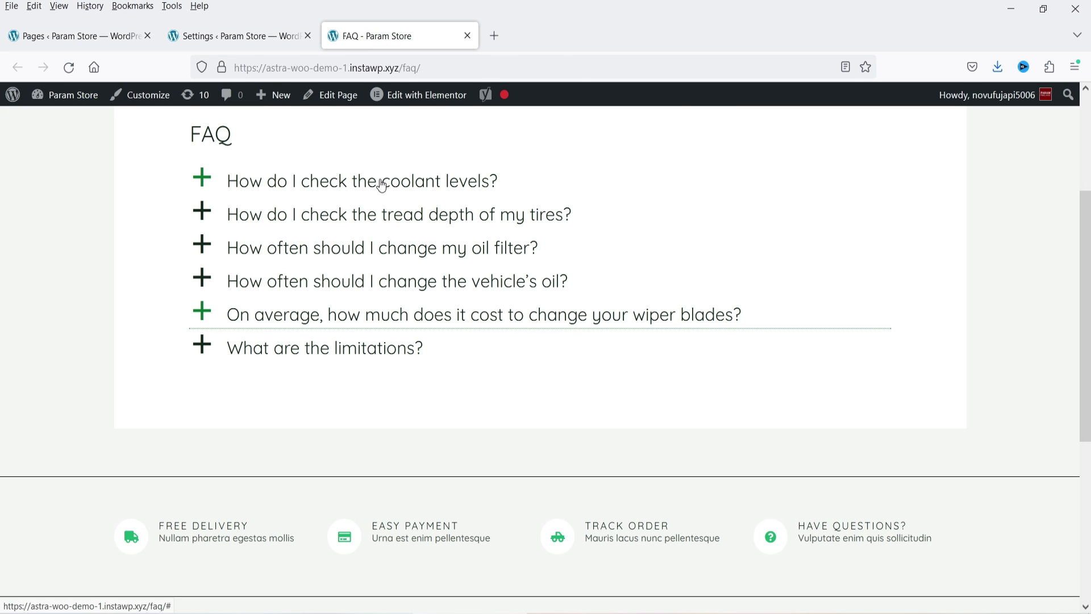
scroll(402, 169, "down", 1)
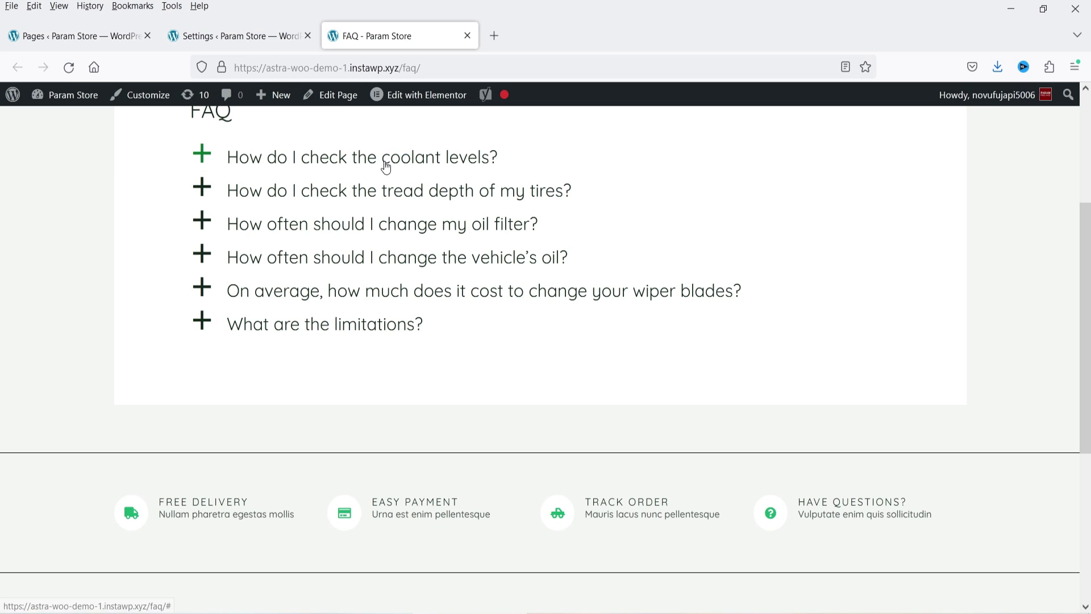
left_click(244, 36)
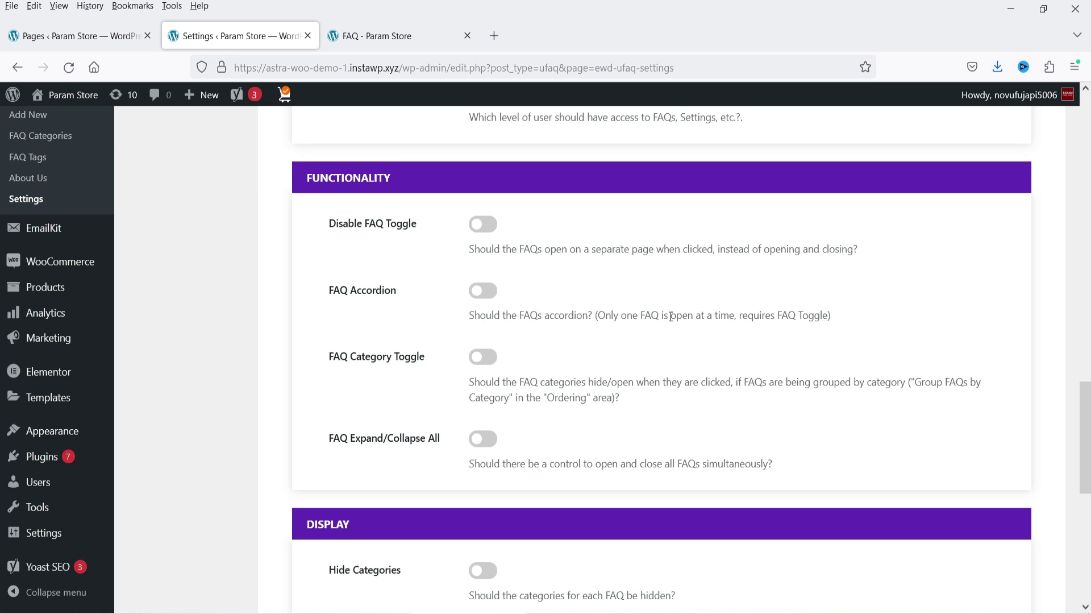
Expand the oil filter and vehicle's oil questions on the live FAQ page to test whether several can be open together
left_click(405, 31)
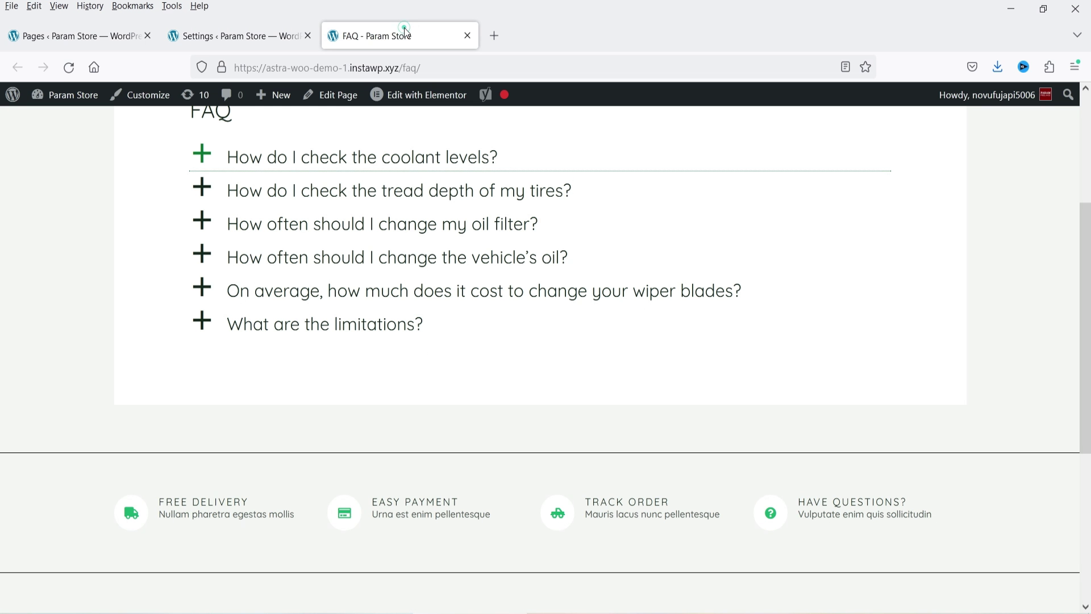
left_click(277, 225)
scroll(417, 241, "down", 4)
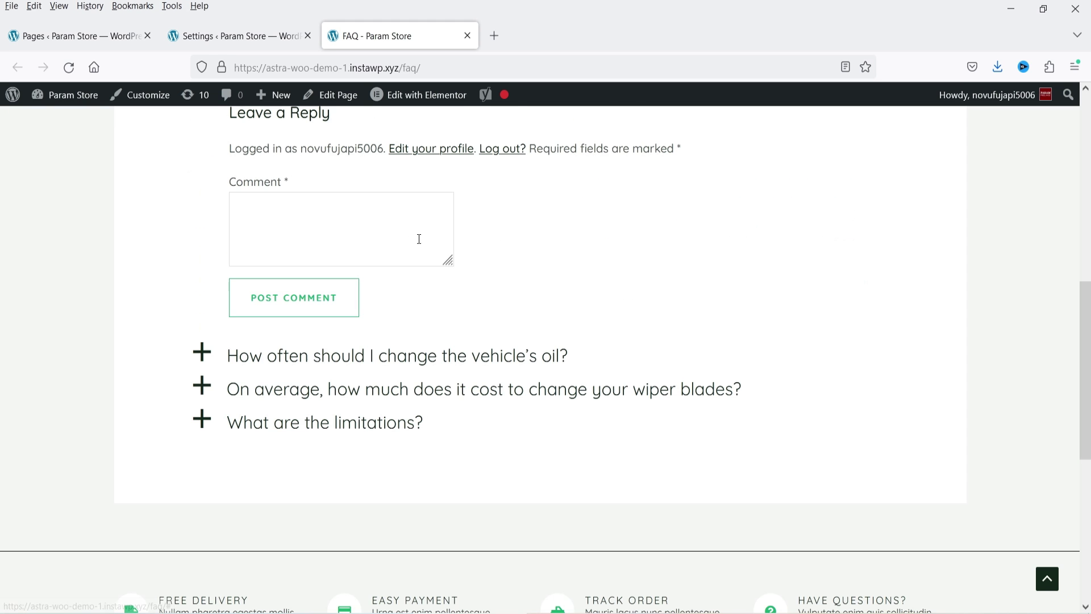
left_click(304, 357)
scroll(339, 349, "up", 7)
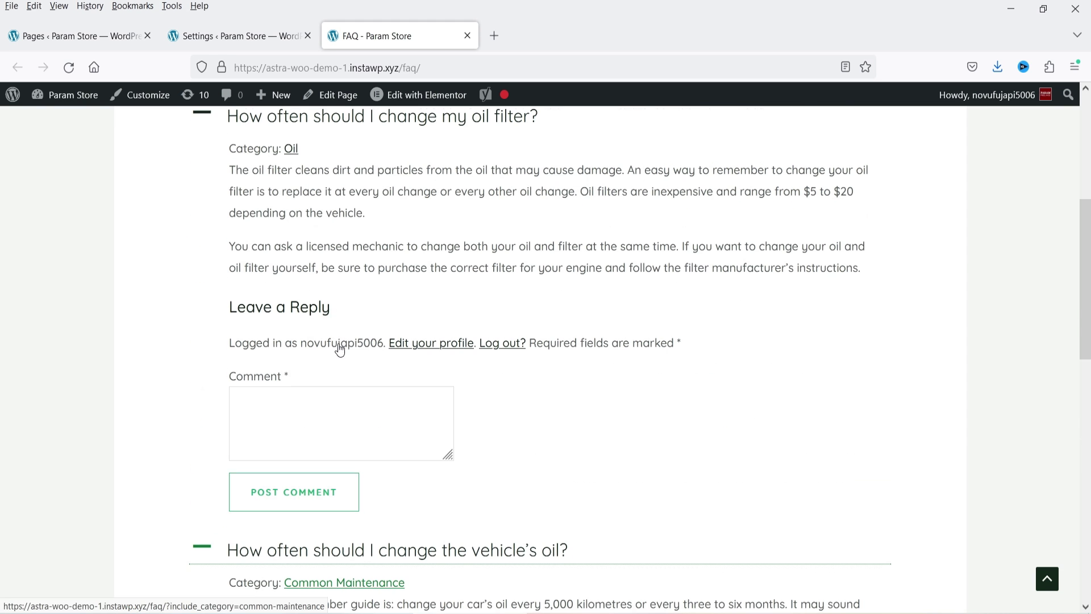
Expand the wiper blades cost question on the live FAQ page alongside the already open oil questions
scroll(343, 275, "down", 5)
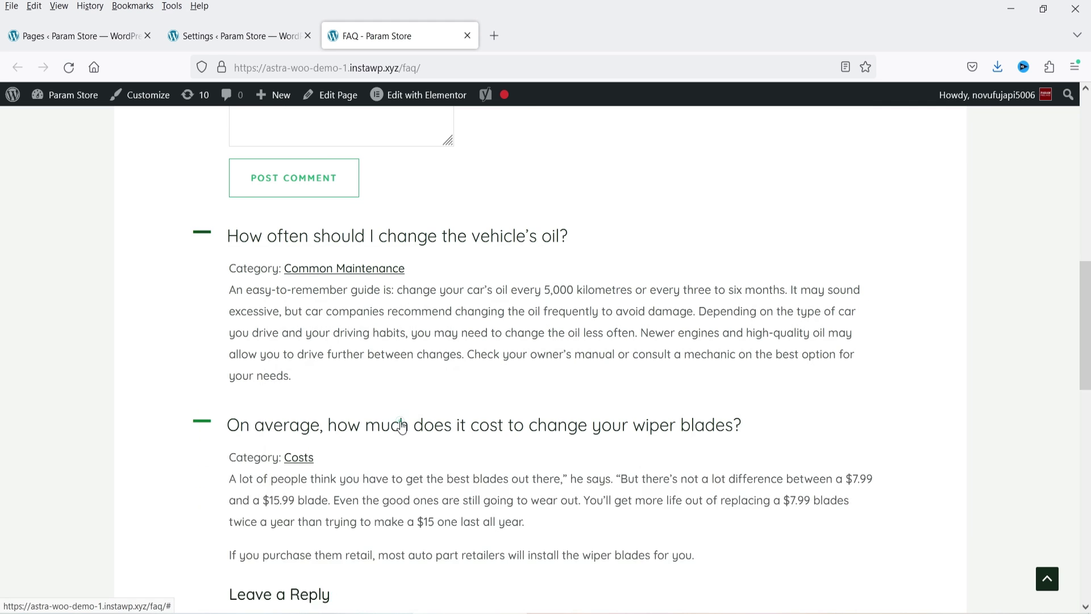
left_click(385, 427)
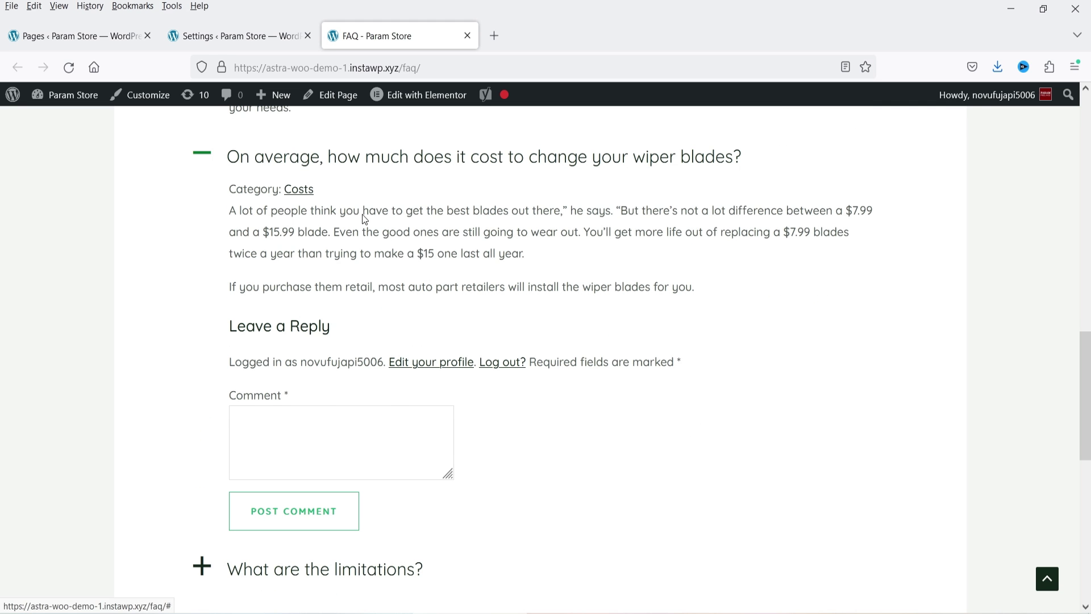
scroll(226, 186, "up", 4)
scroll(226, 187, "up", 10)
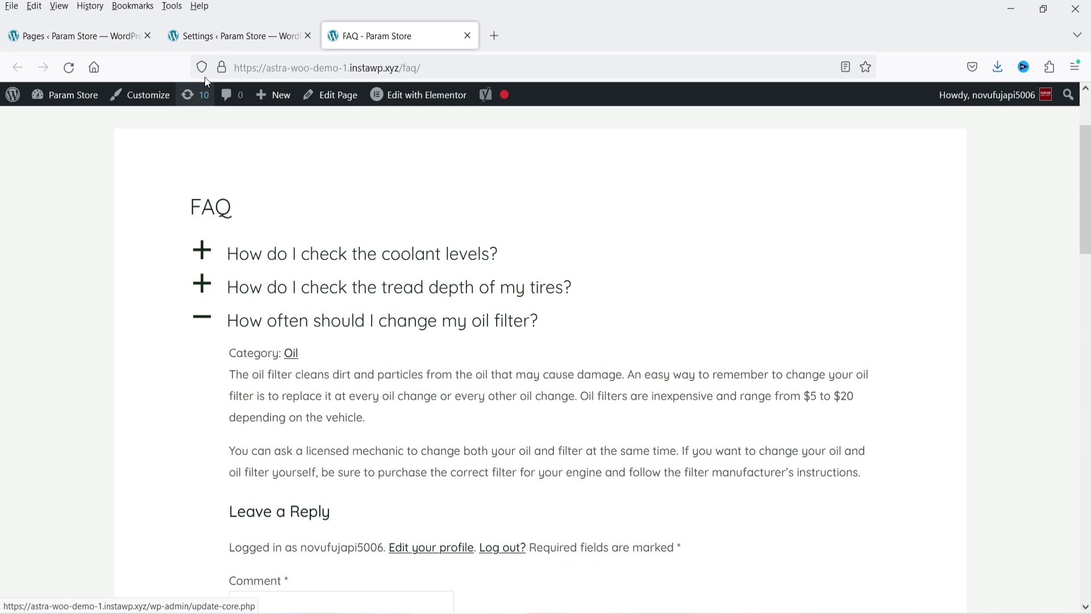
Turn on FAQ Accordion and FAQ Expand/Collapse All in the plugin's Functionality settings and save the changes
left_click(231, 38)
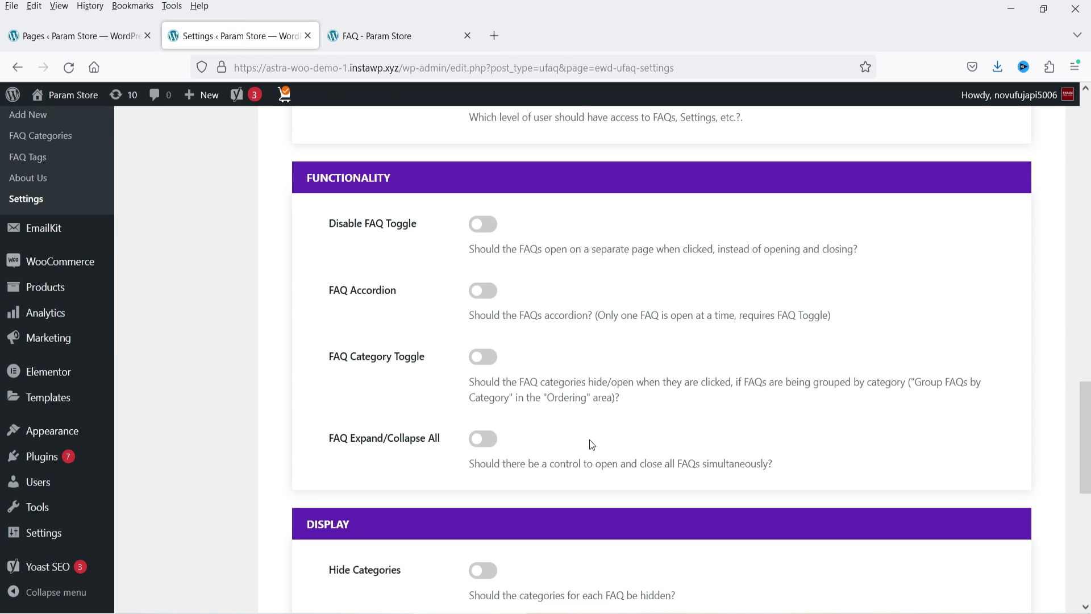
left_click(483, 292)
scroll(653, 341, "down", 3)
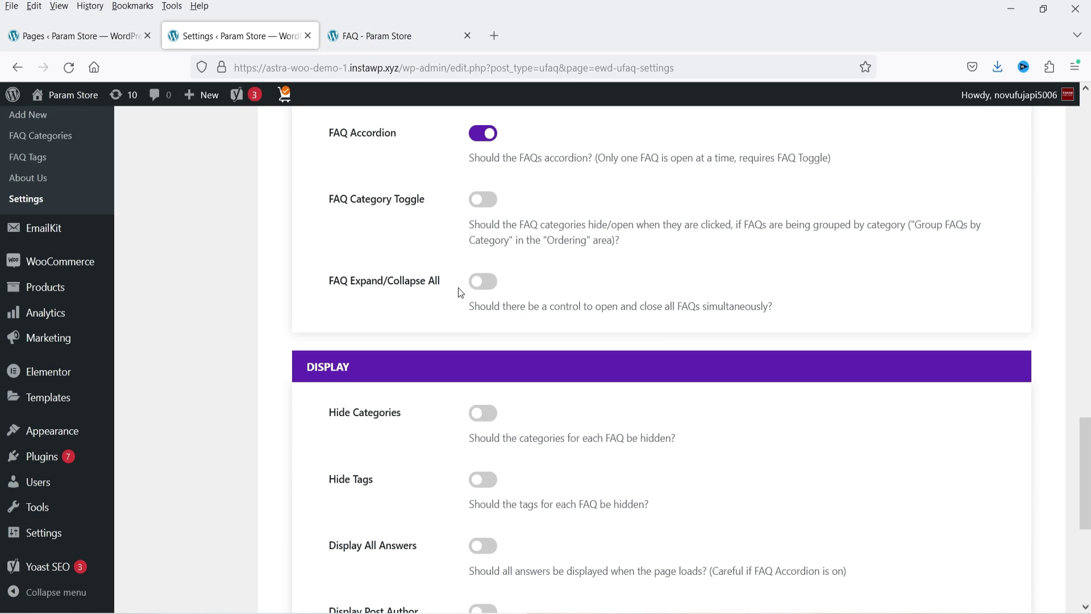
left_click(480, 286)
scroll(615, 254, "down", 5)
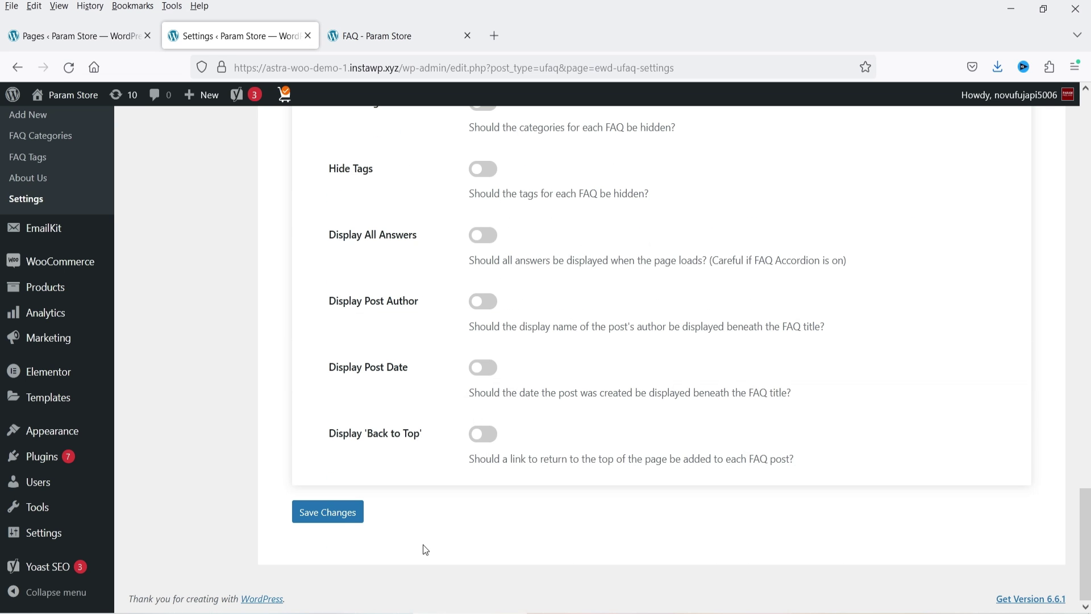
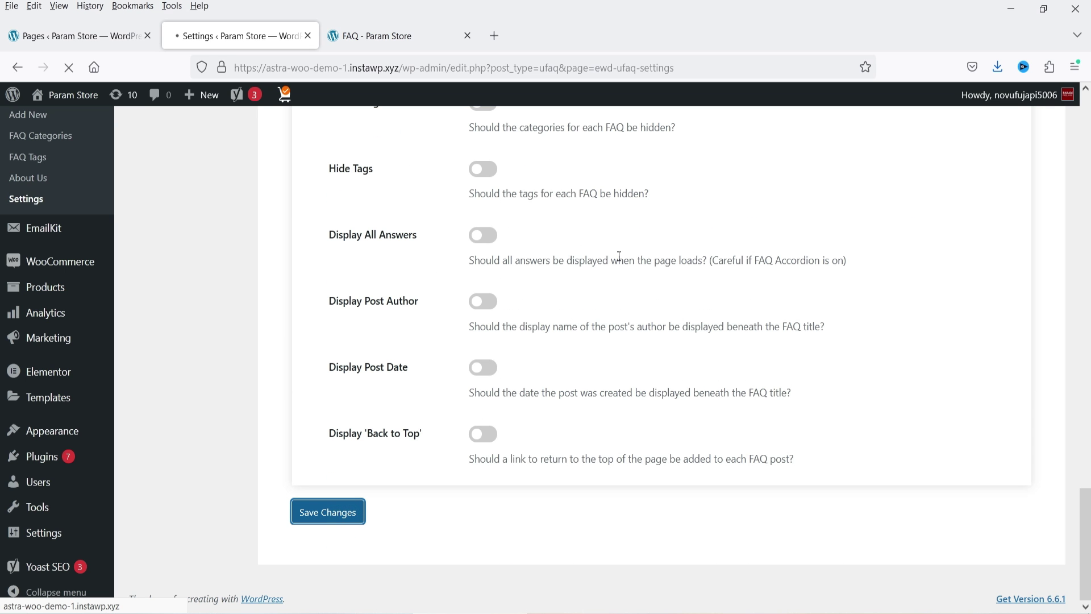
Reload the live FAQ page and test expanding and collapsing all questions at once
key("ctrl+Tab")
key("F5")
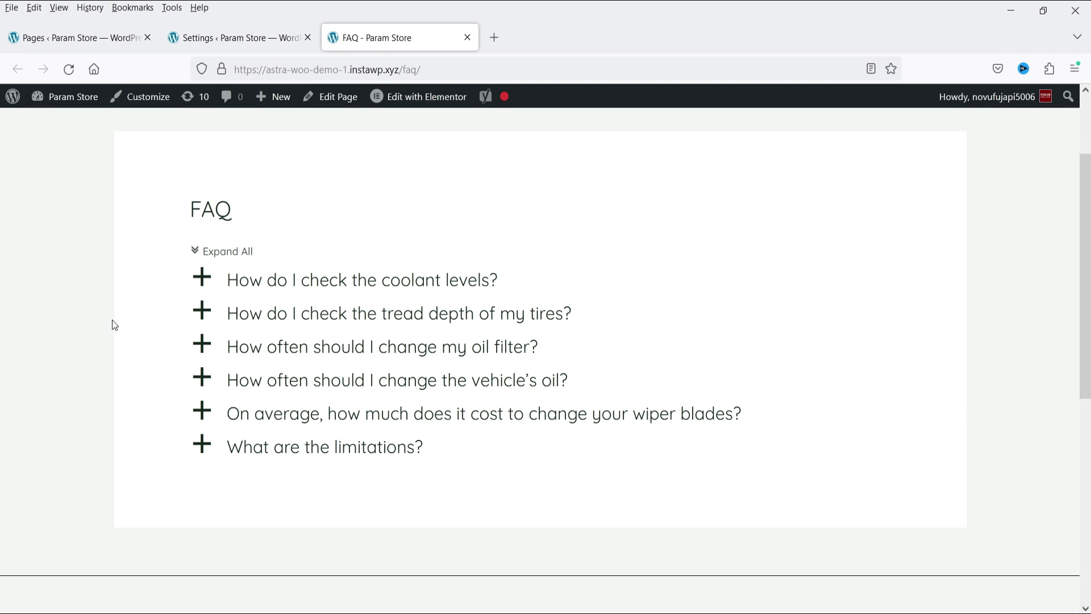
left_click(222, 254)
scroll(459, 268, "down", 8)
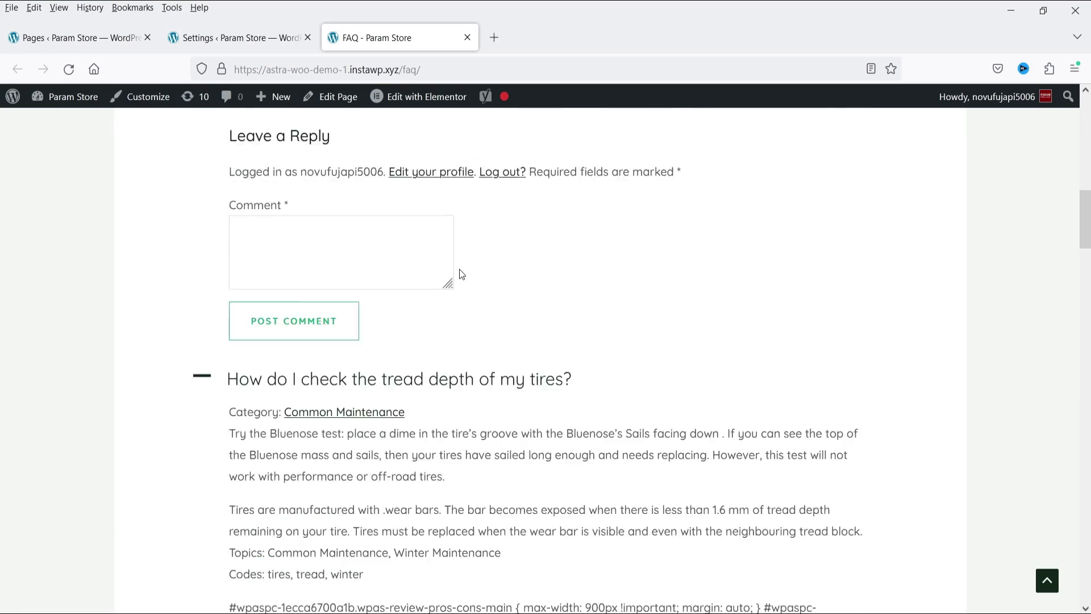
scroll(459, 269, "up", 15)
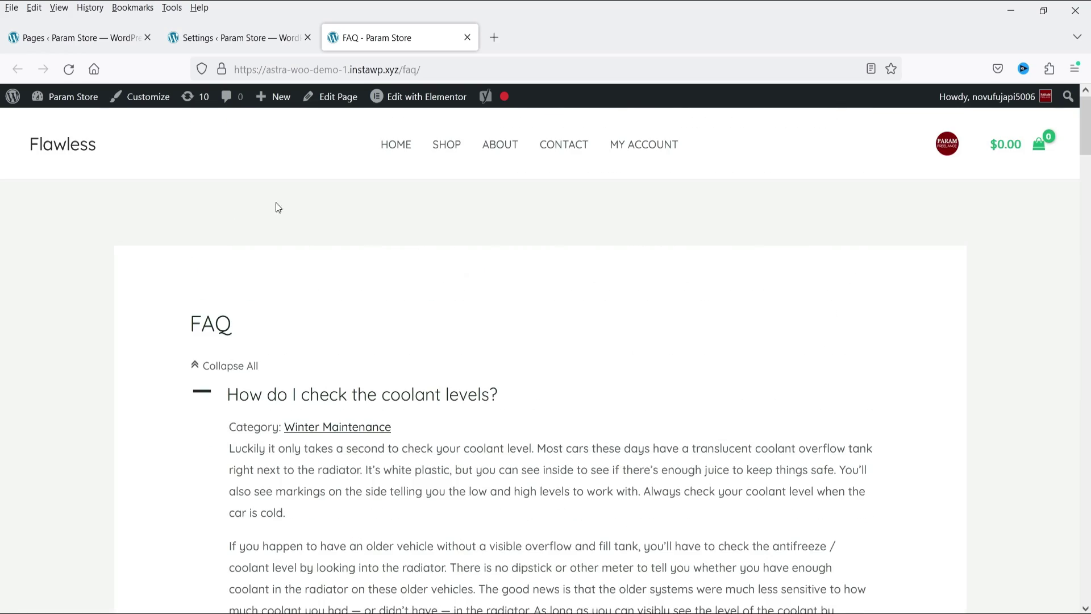
scroll(548, 322, "down", 10)
scroll(548, 322, "up", 10)
left_click(216, 367)
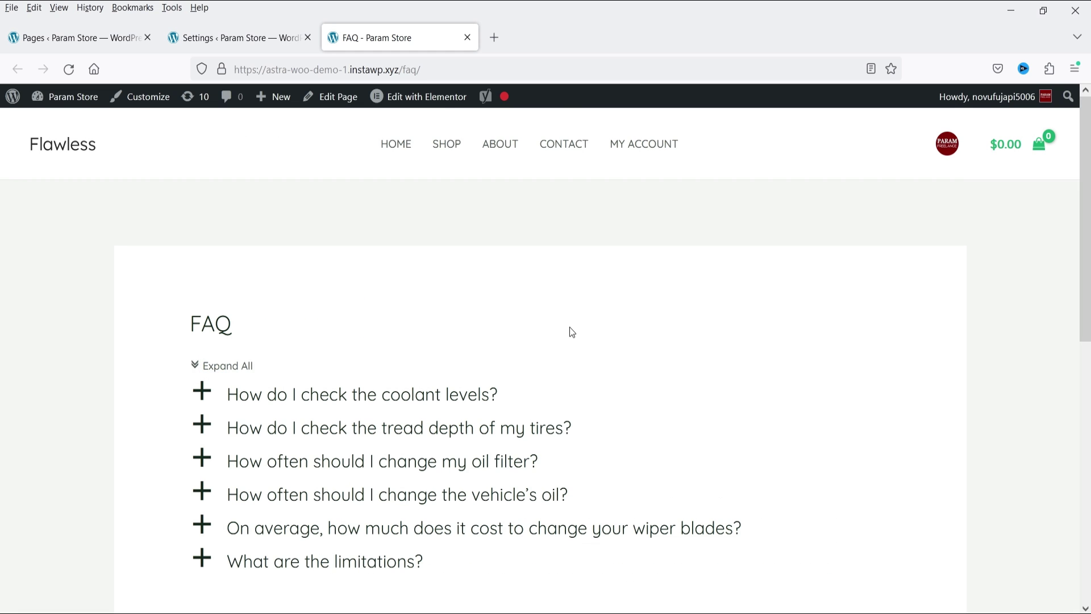
Test the accordion behaviour on the live FAQ page by expanding the coolant levels, oil filter and limitations questions one after another
key("ctrl+shift+Tab")
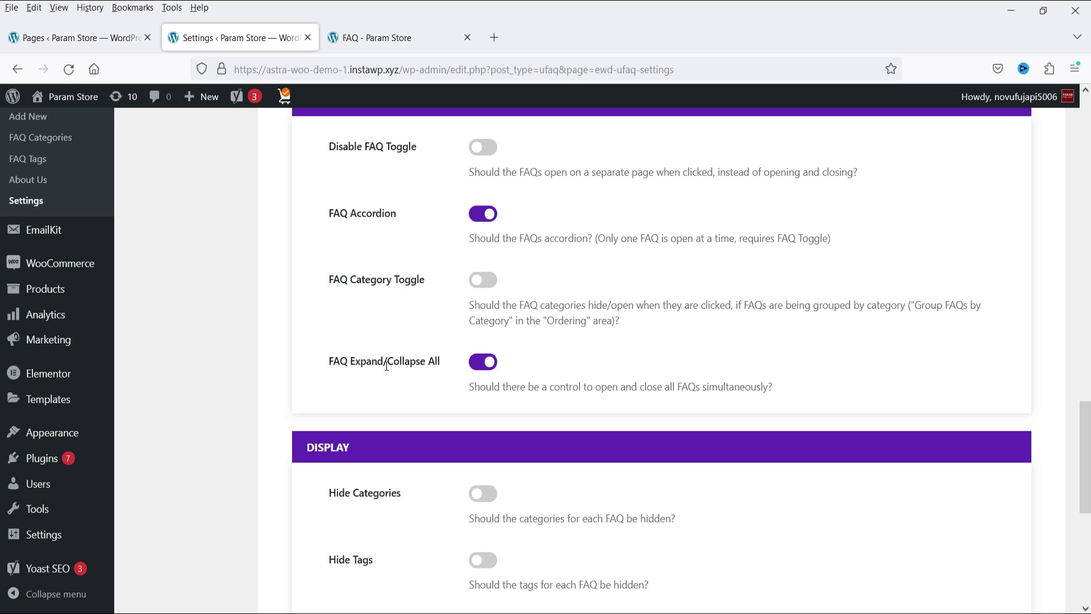
left_click(377, 45)
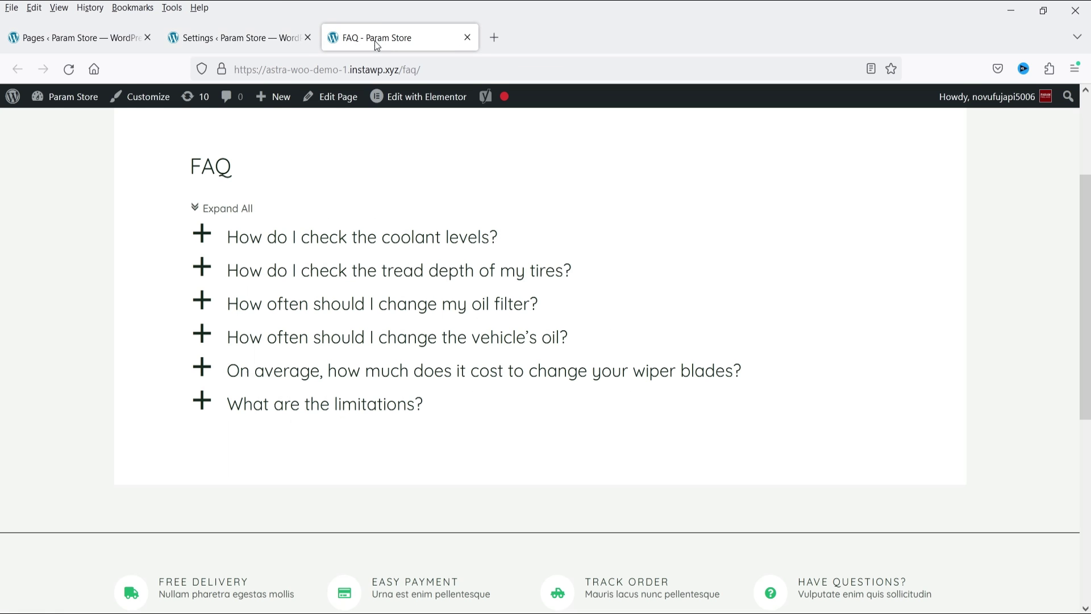
left_click(344, 246)
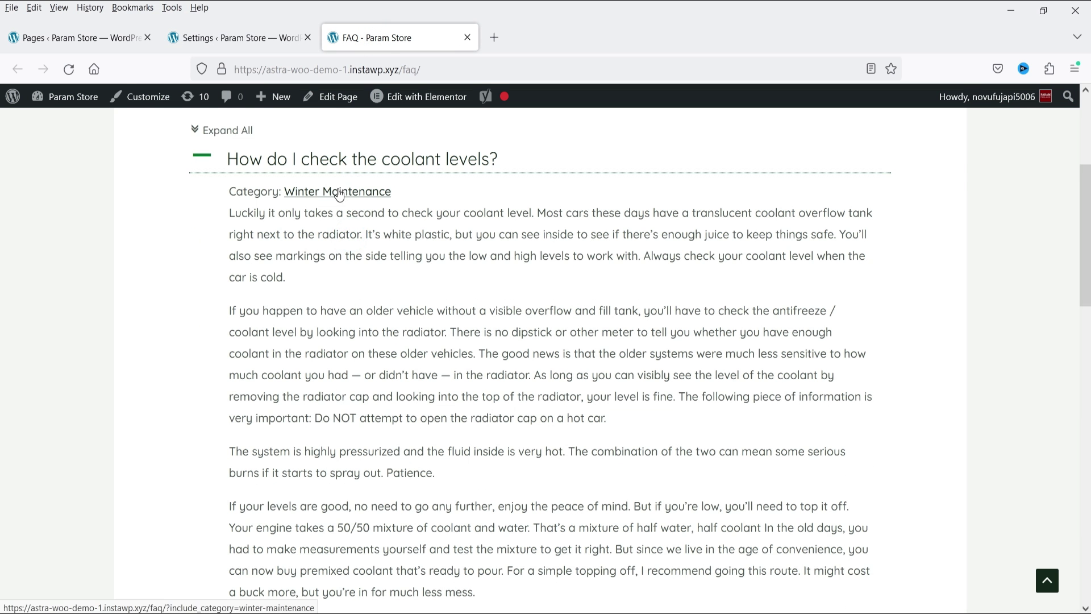
scroll(339, 216, "down", 10)
scroll(339, 219, "down", 1)
scroll(330, 238, "up", 1)
left_click(327, 253)
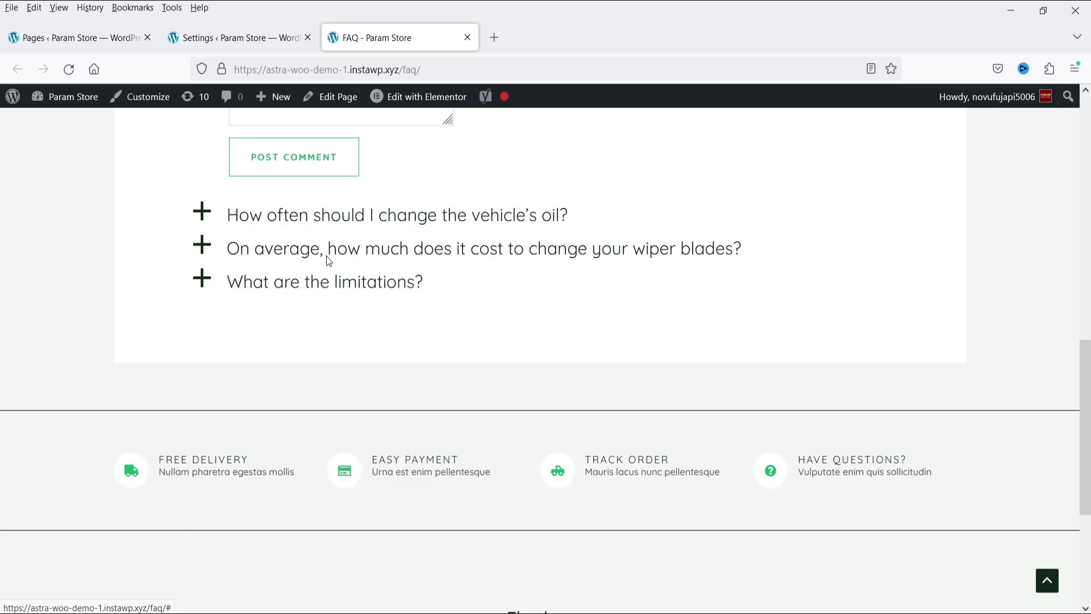
scroll(256, 221, "up", 4)
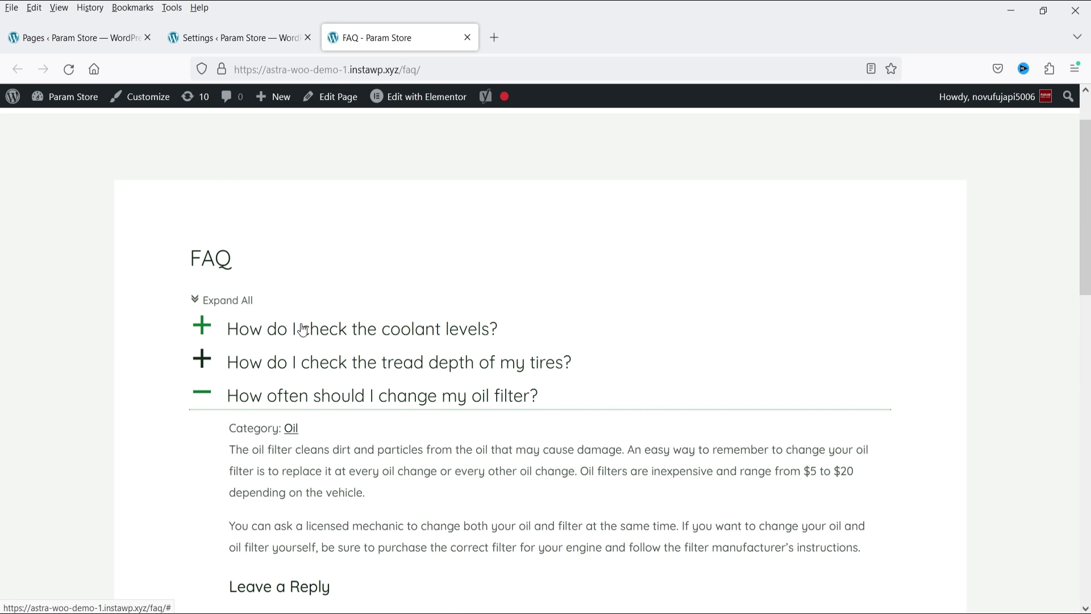
scroll(303, 329, "down", 3)
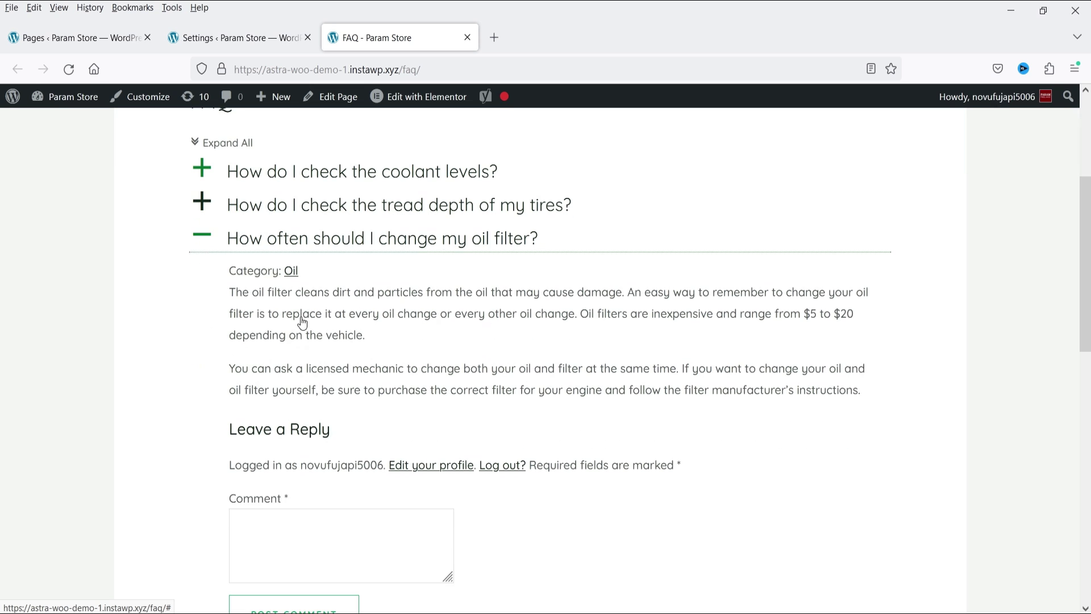
left_click(407, 252)
scroll(455, 283, "down", 1)
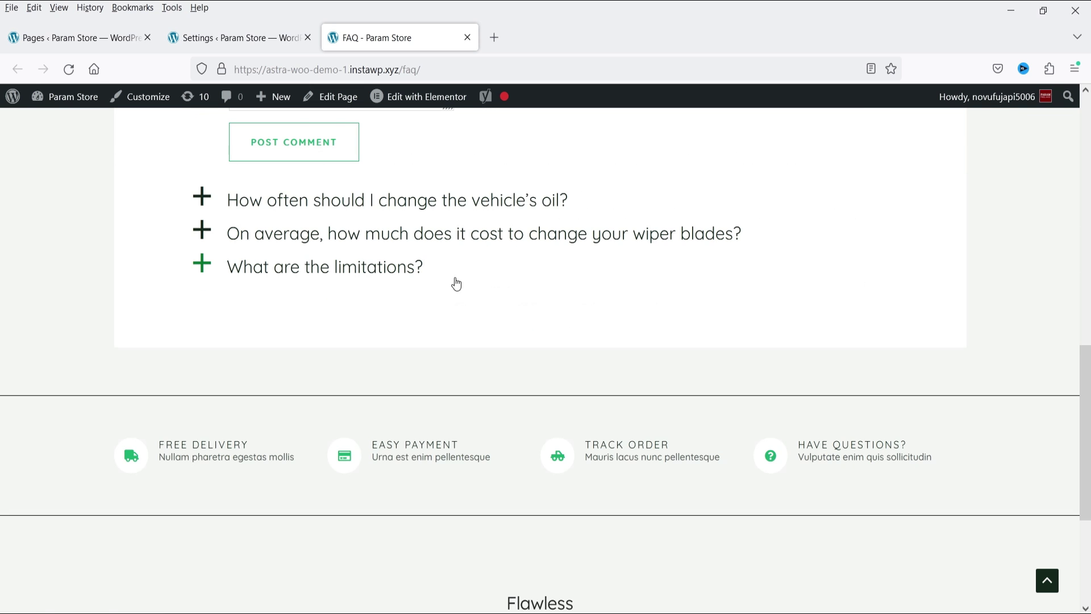
left_click(352, 270)
scroll(268, 220, "up", 4)
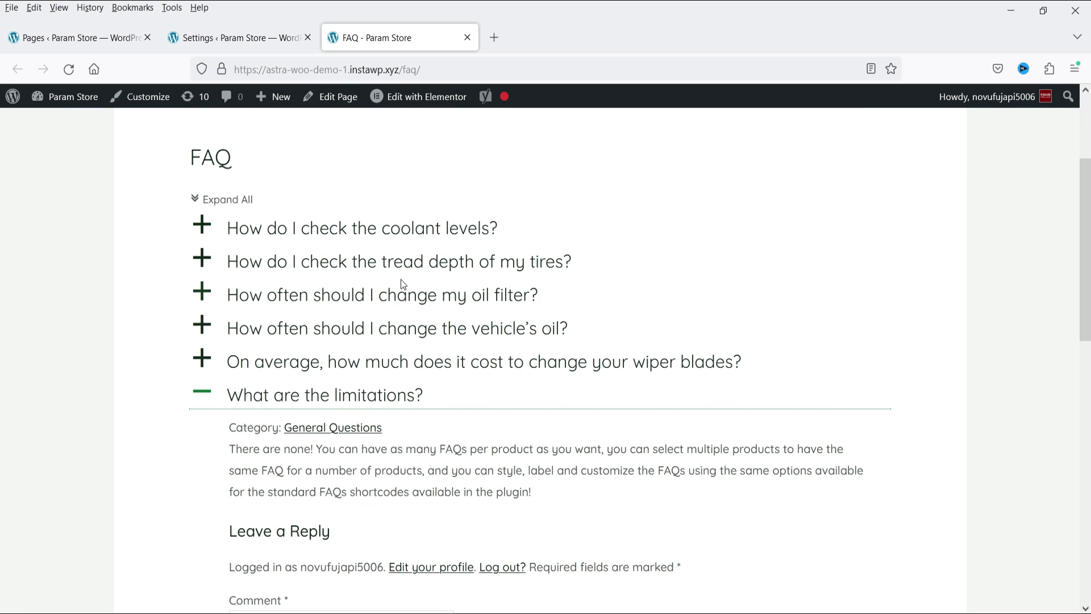
Examine the plugin's Display settings and expand the coolant levels question on the live page to check its category label
left_click(199, 45)
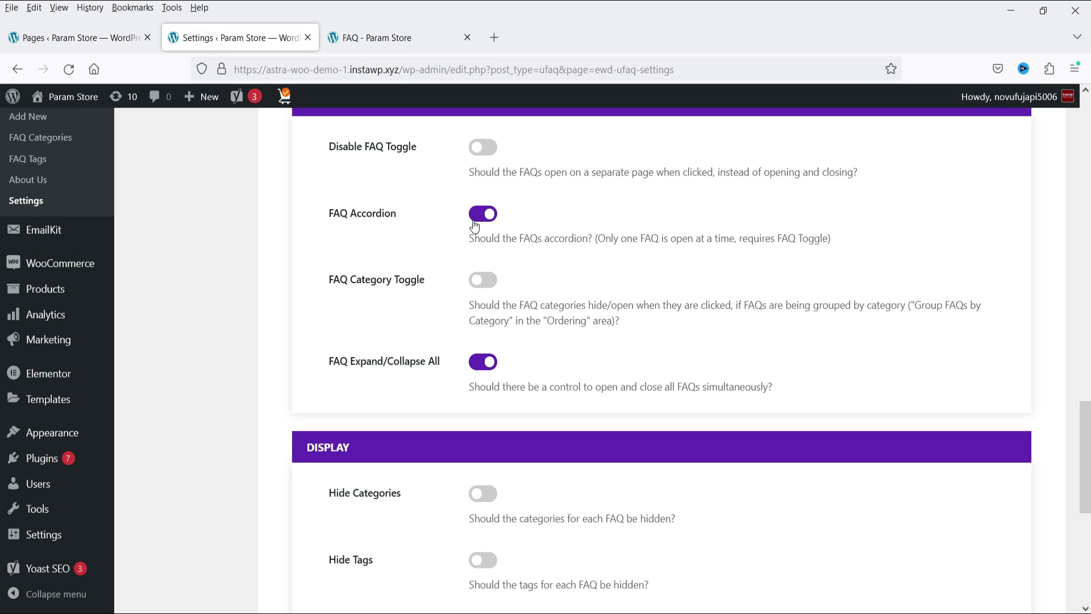
scroll(474, 226, "down", 3)
scroll(485, 448, "down", 3)
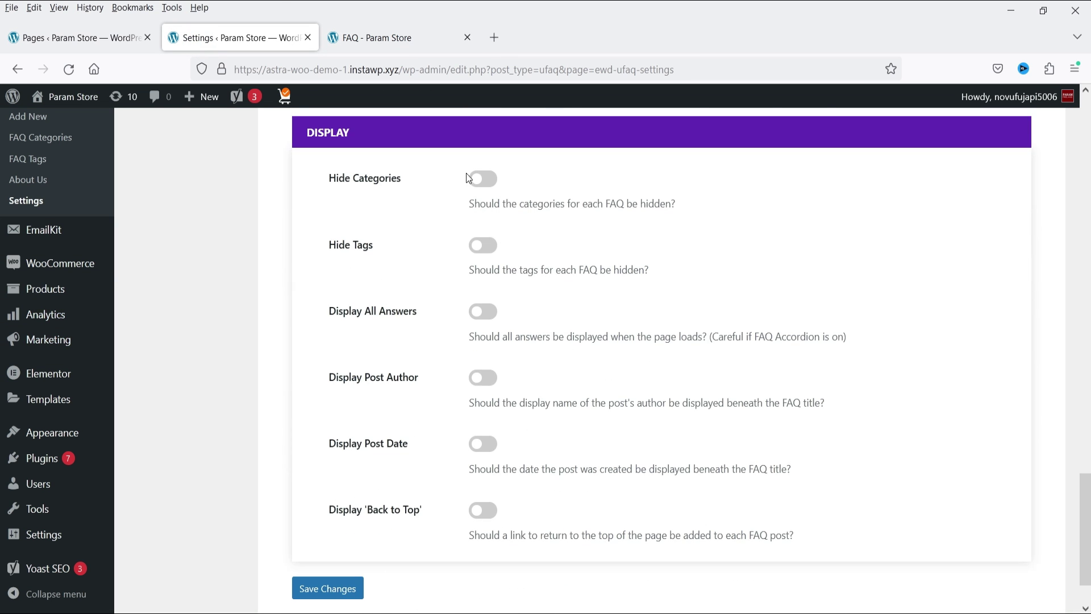
left_click(388, 45)
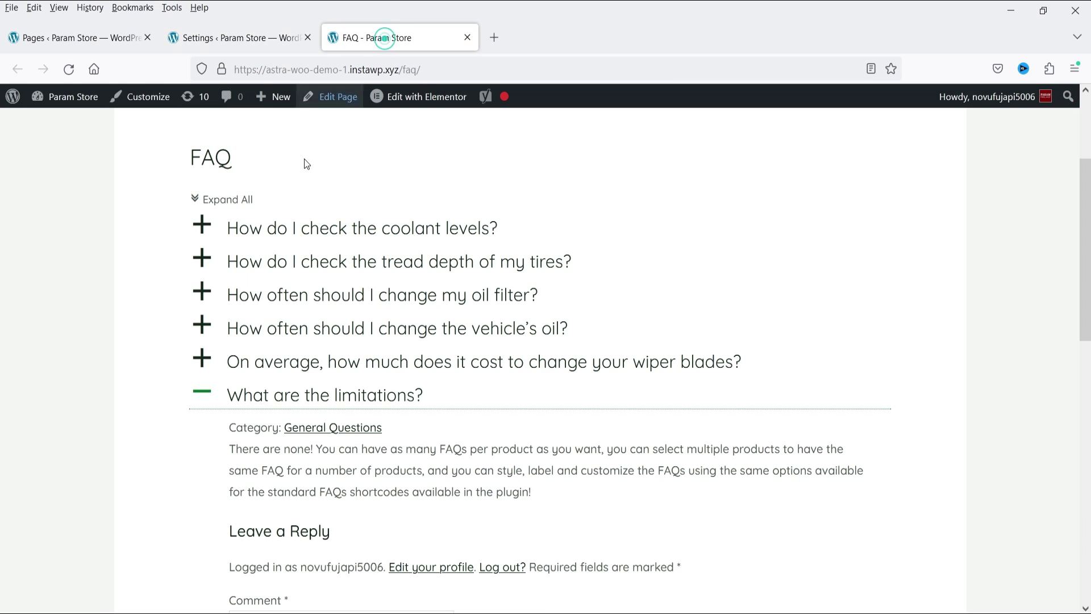
left_click(319, 235)
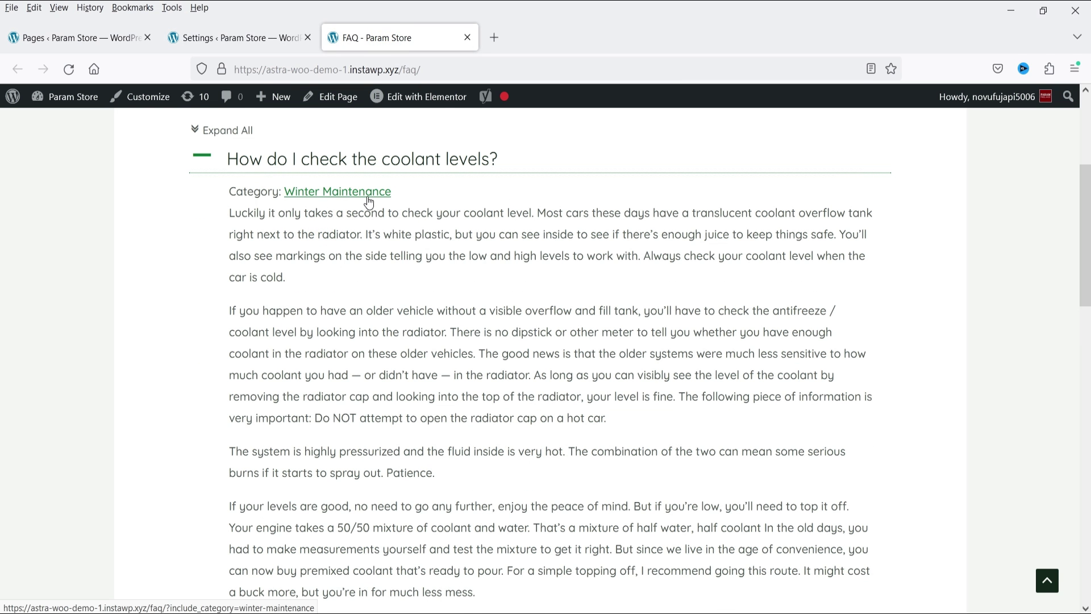
Review the remaining Display settings and highlight the logged-in username in the coolant answer's reply section on the live page
left_click(241, 36)
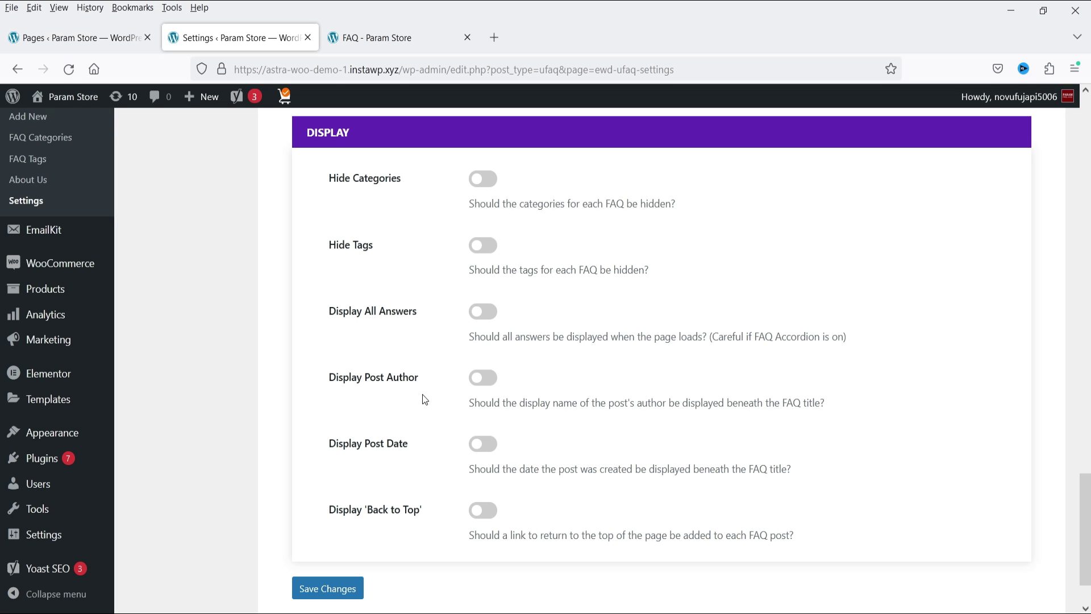
scroll(487, 392, "down", 2)
left_click(341, 35)
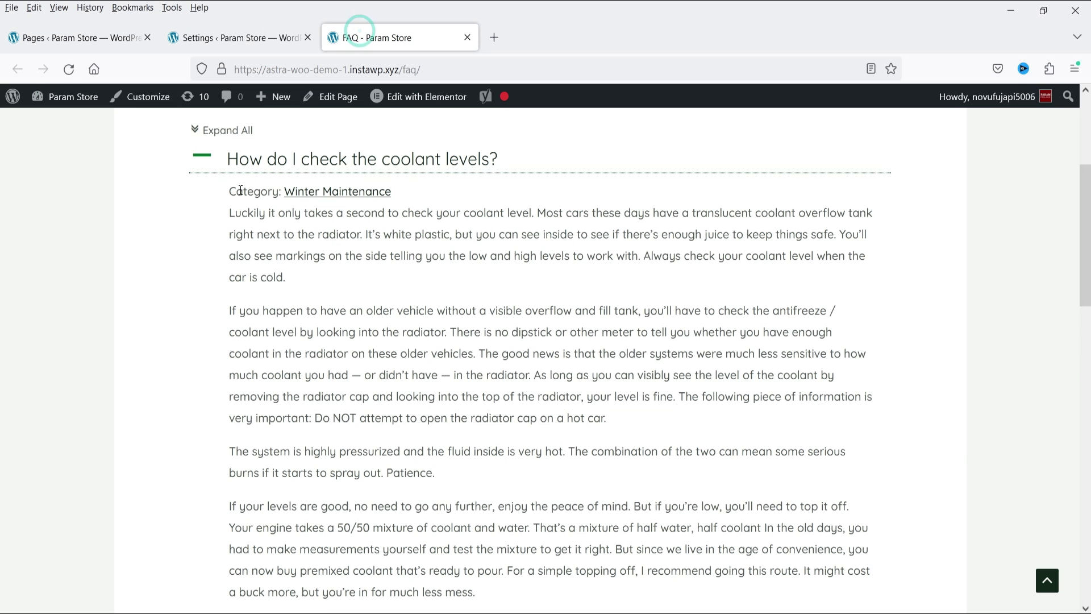
scroll(298, 220, "down", 4)
scroll(299, 220, "down", 3)
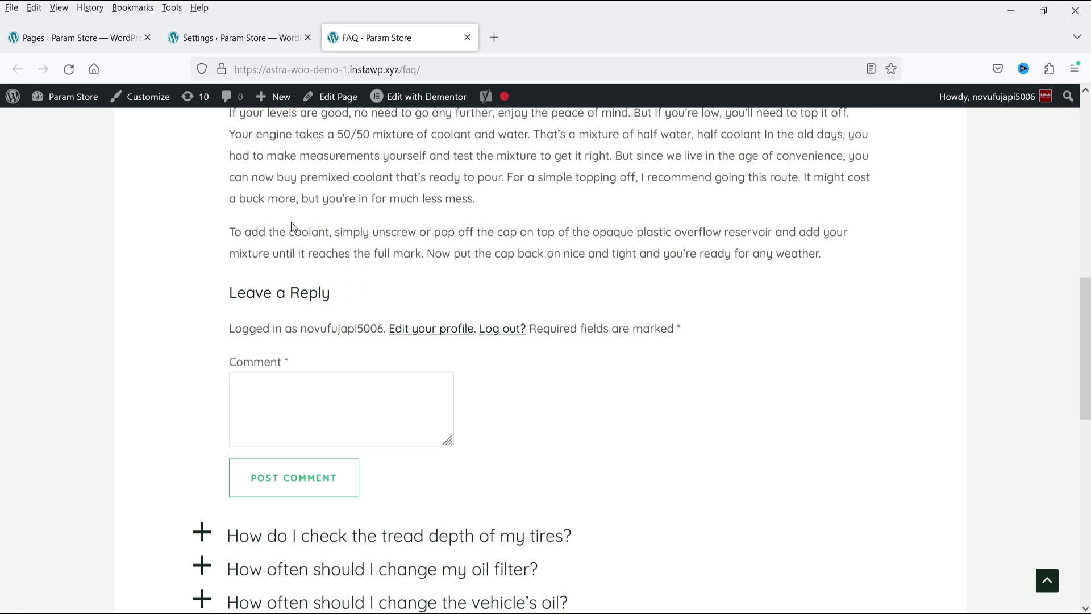
double_click(306, 328)
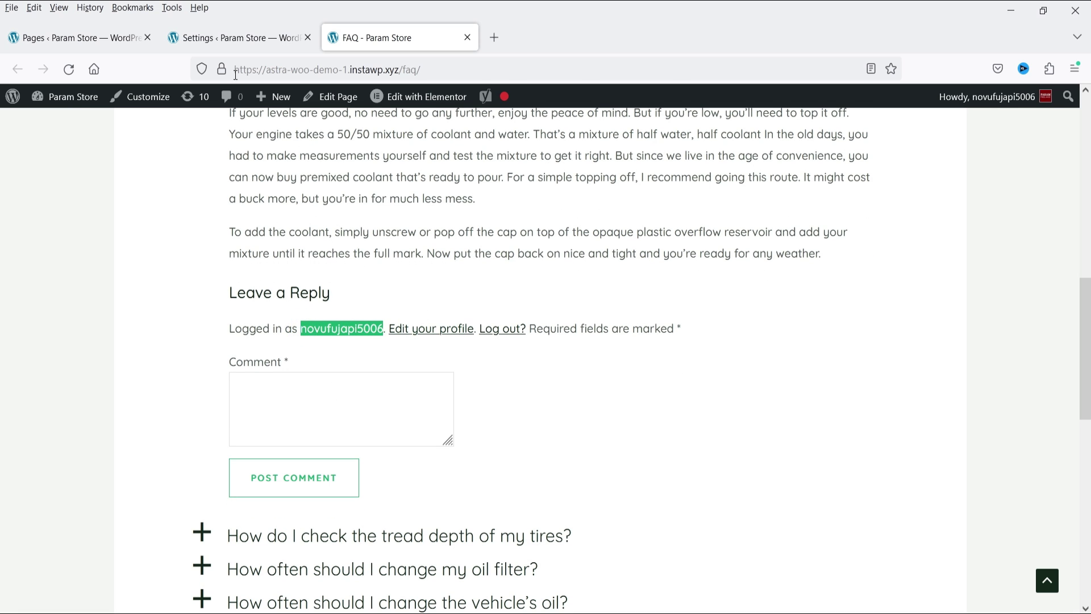
Turn on Display Post Author and Display 'Back to Top' in the plugin's Display settings and save the changes
left_click(241, 33)
left_click(486, 306)
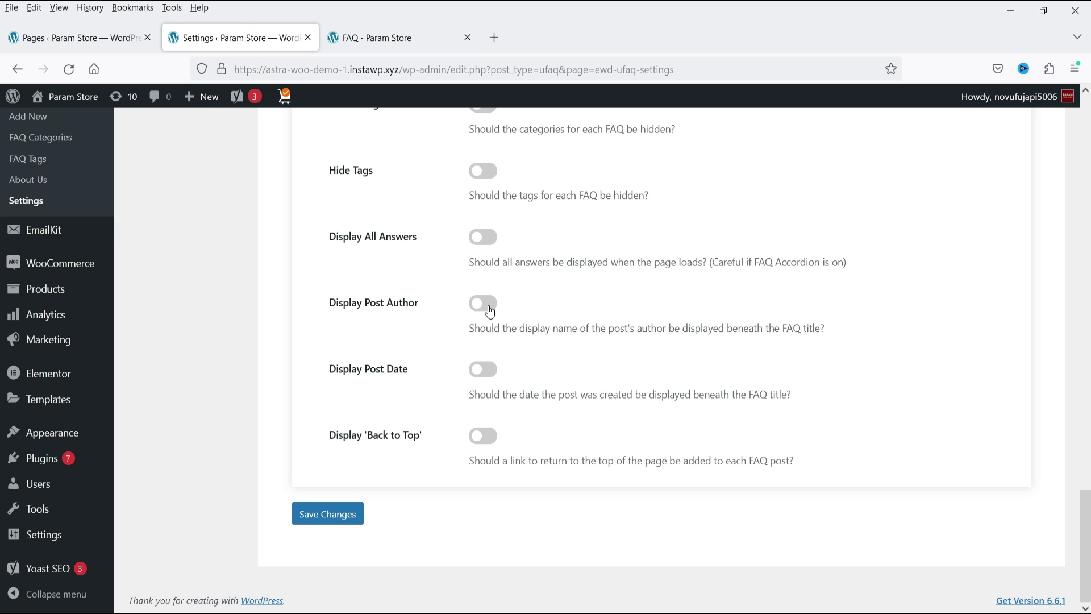
left_click(343, 40)
left_click(233, 39)
left_click(483, 436)
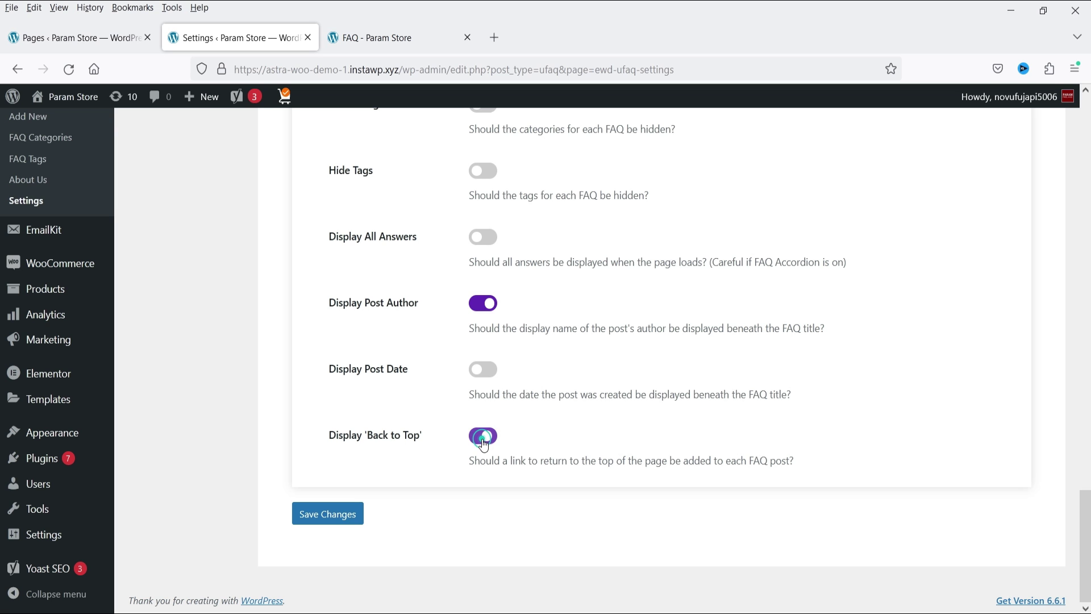
left_click(319, 520)
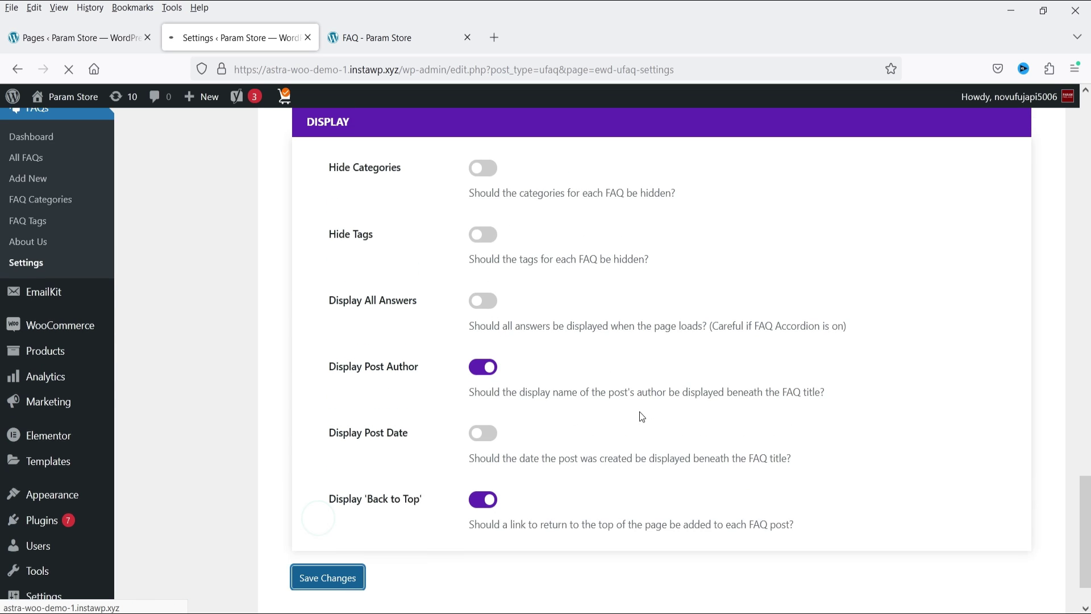
Reload the live FAQ page and expand the limitations question to check its author line and Back to Top link
left_click(392, 38)
left_click(65, 70)
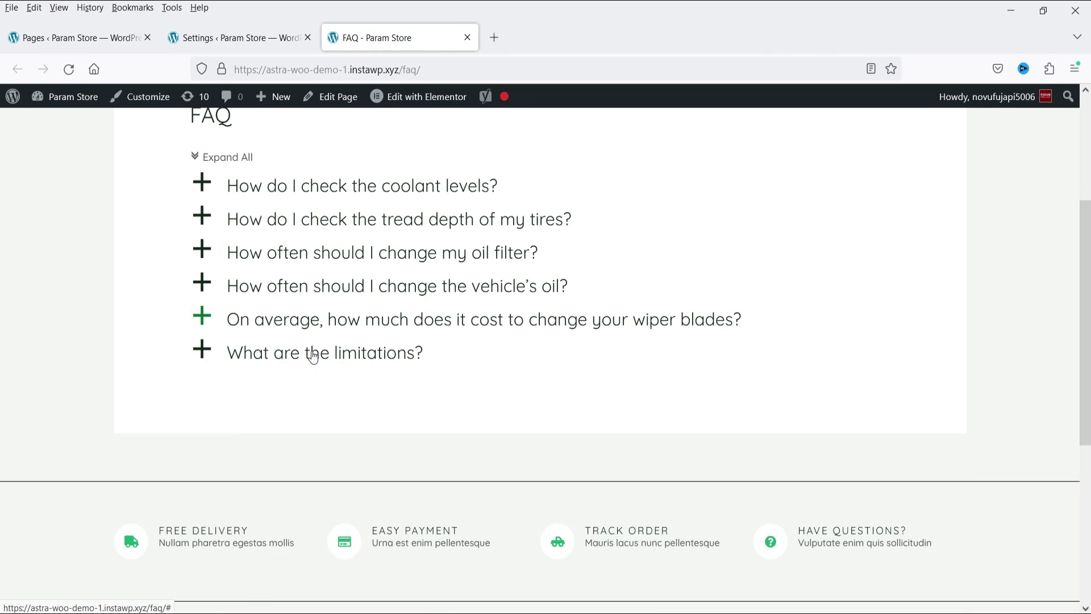
left_click(311, 353)
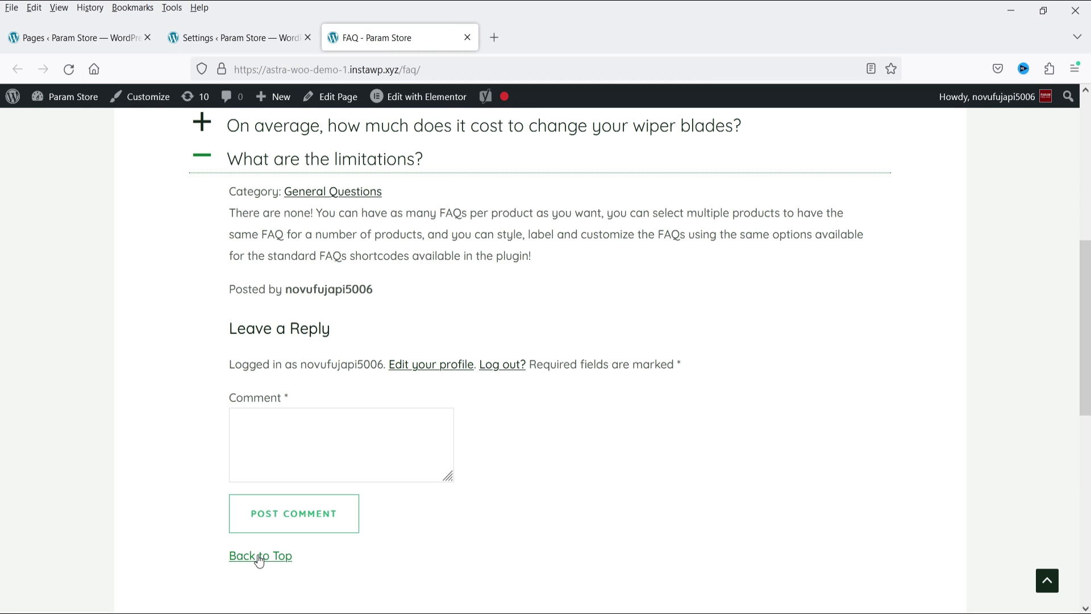
Return to the FAQ plugin settings and open the Ordering section
left_click(245, 45)
scroll(625, 330, "down", 3)
left_click(188, 325)
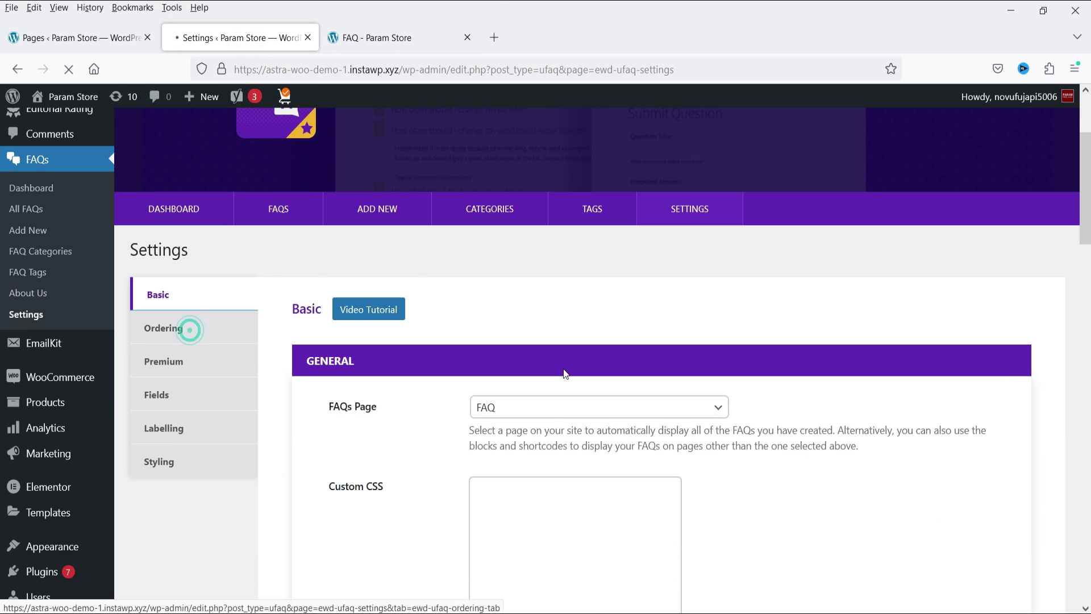
Collapse the limitations question on the live FAQ page and examine the order of the questions
left_click(357, 31)
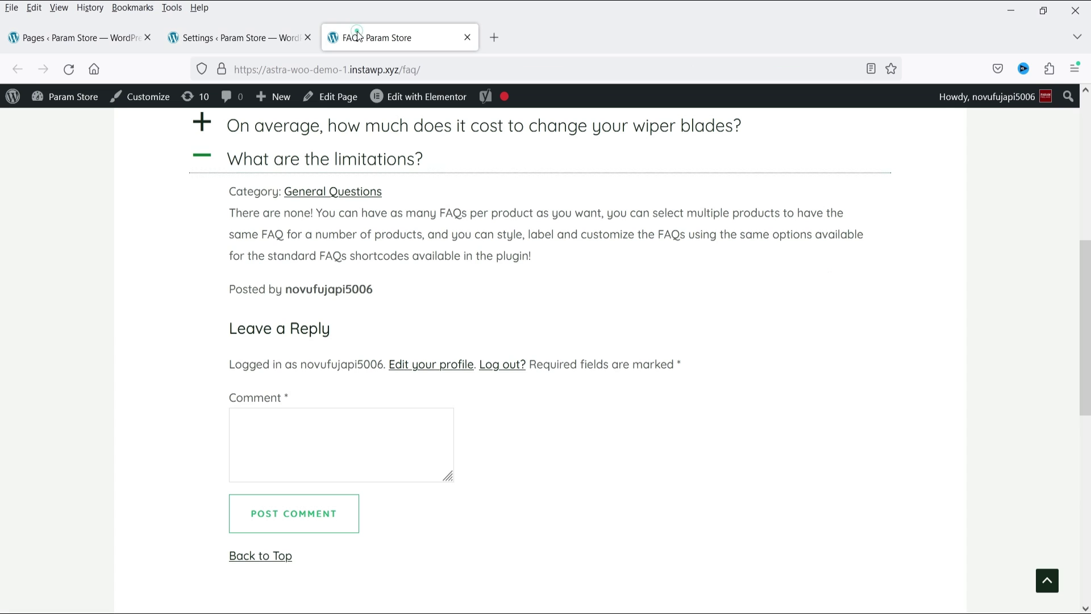
left_click(225, 164)
scroll(546, 271, "up", 3)
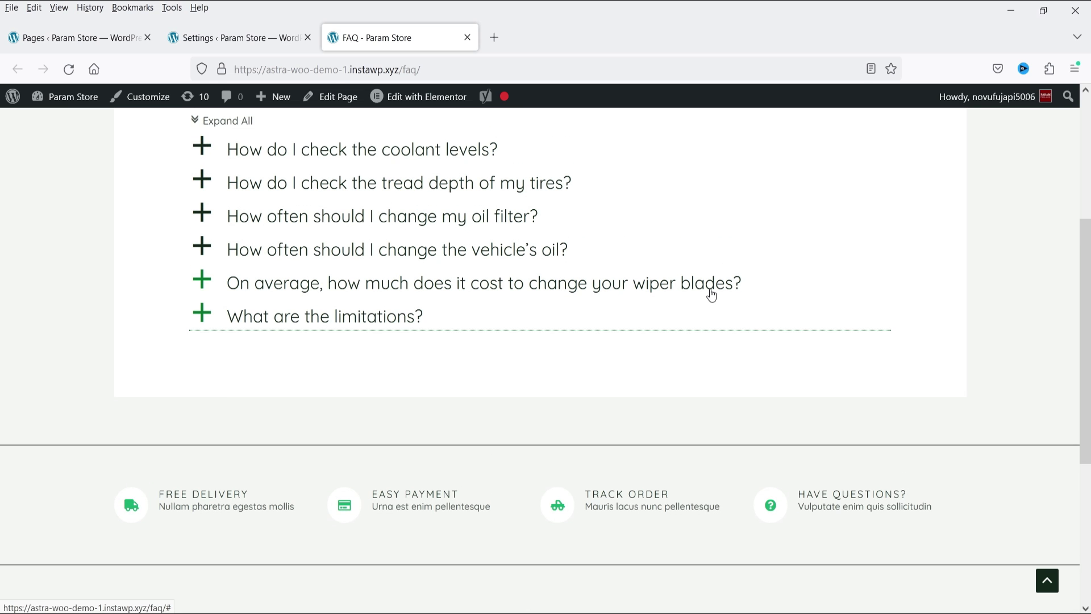
Turn on Group FAQs by Category and Display FAQ Category Count in the plugin's Ordering settings and save the changes
left_click(222, 34)
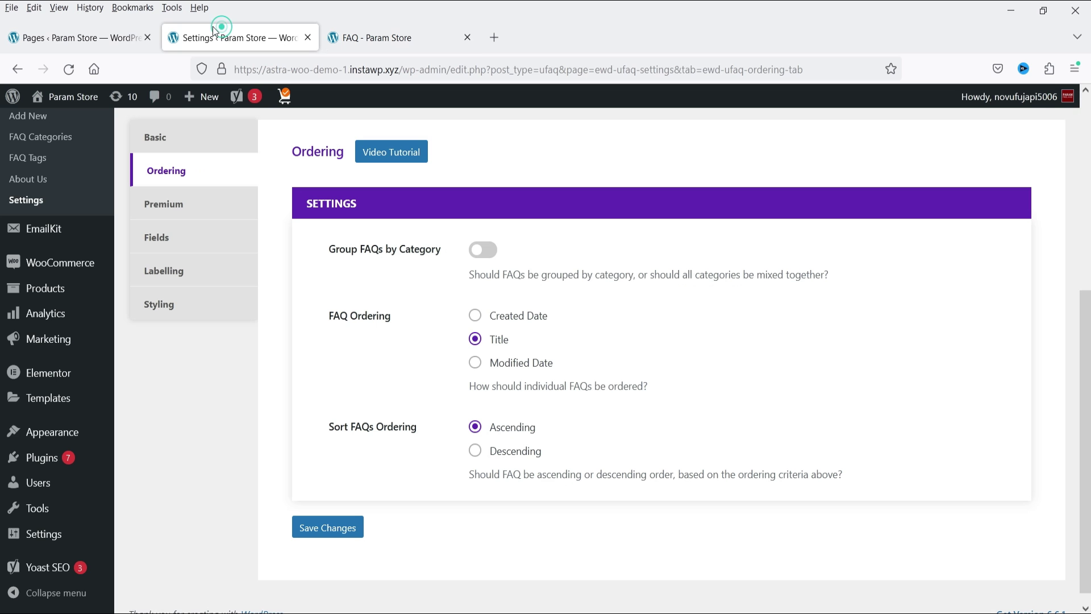
left_click(478, 254)
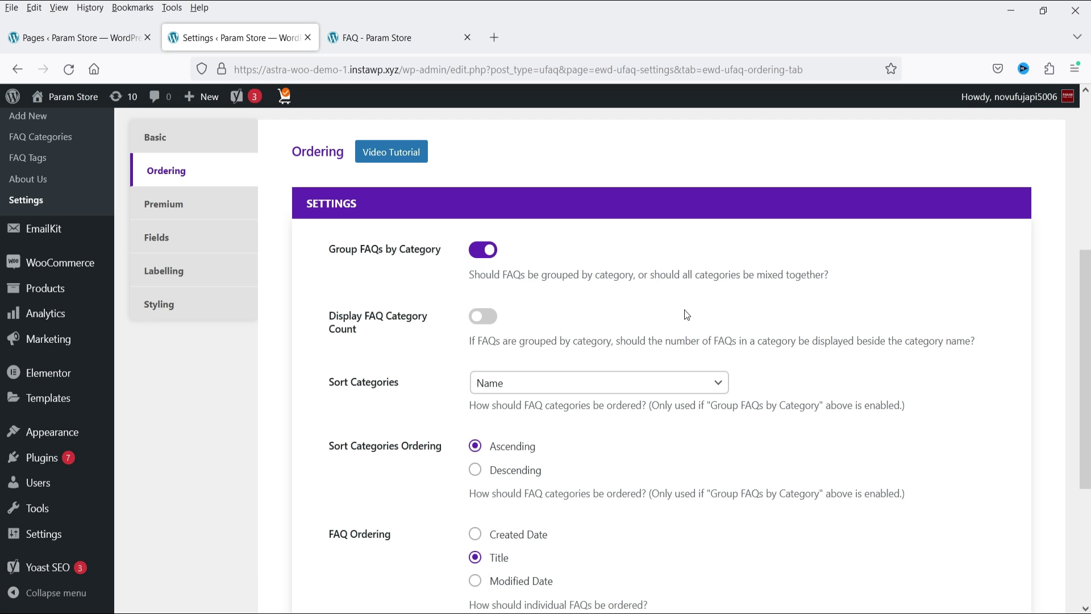
scroll(635, 275, "down", 2)
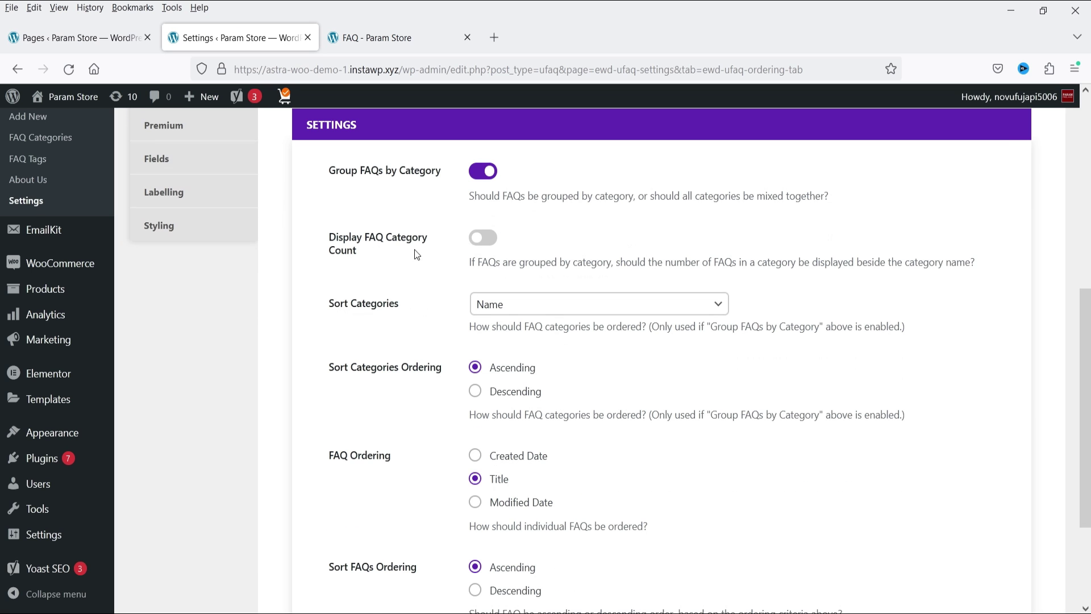
left_click(488, 245)
scroll(642, 221, "down", 2)
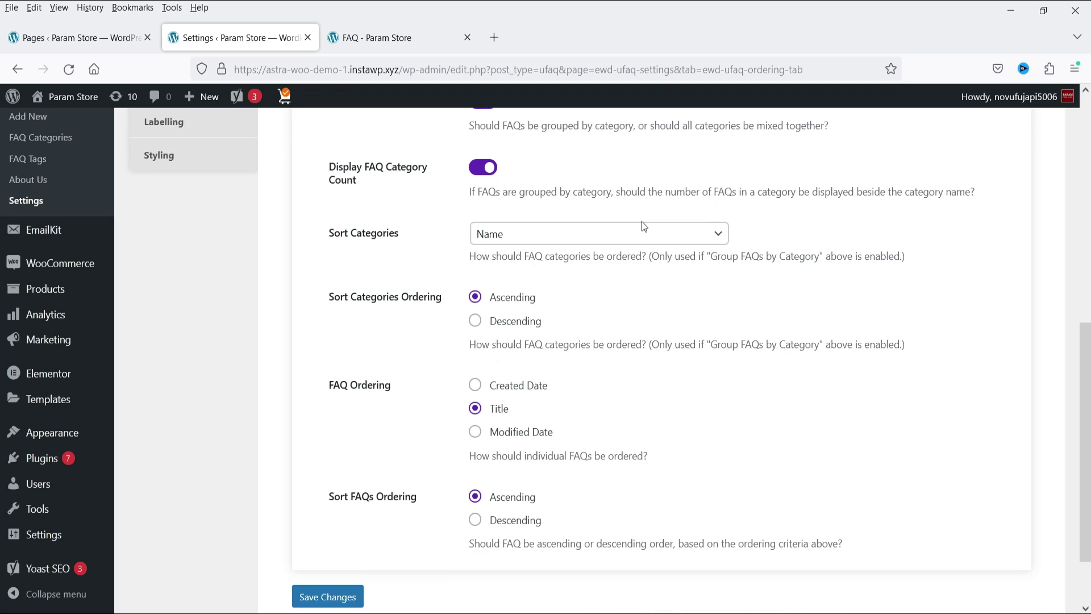
left_click(519, 228)
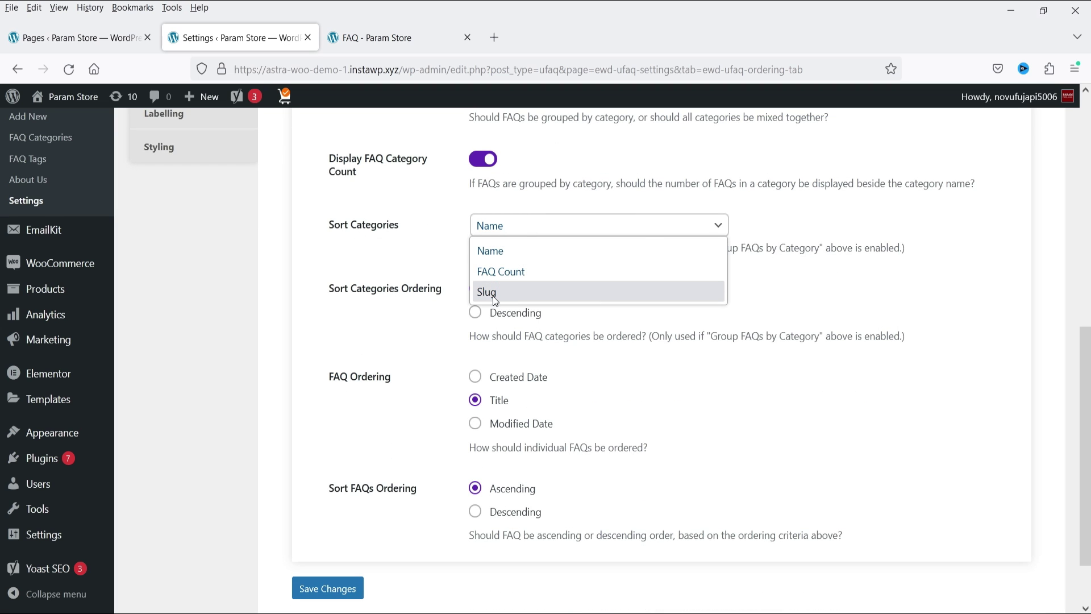
left_click(861, 284)
scroll(682, 284, "down", 2)
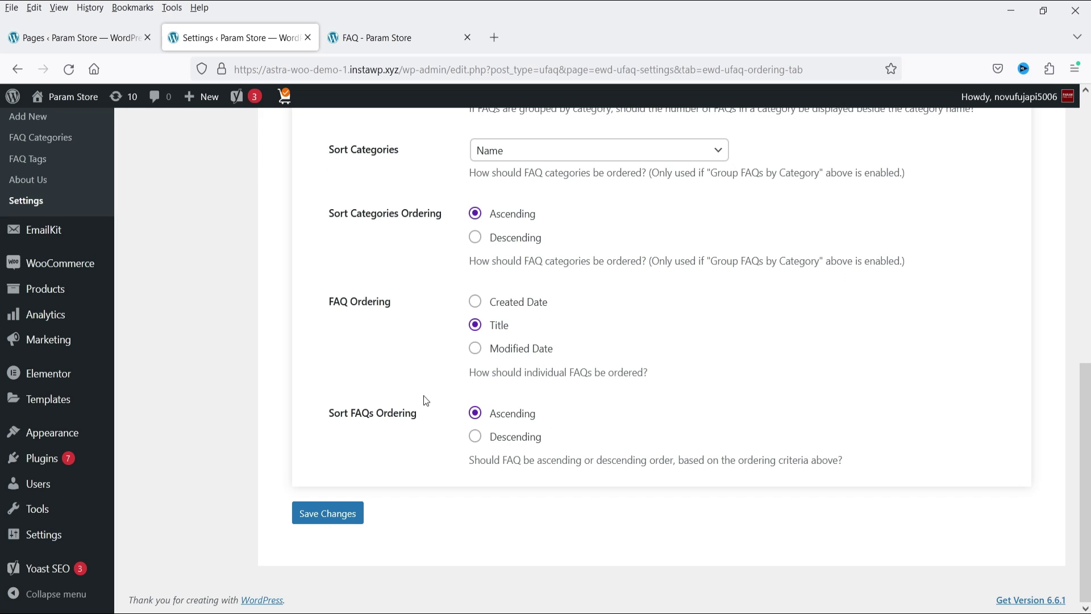
left_click(346, 518)
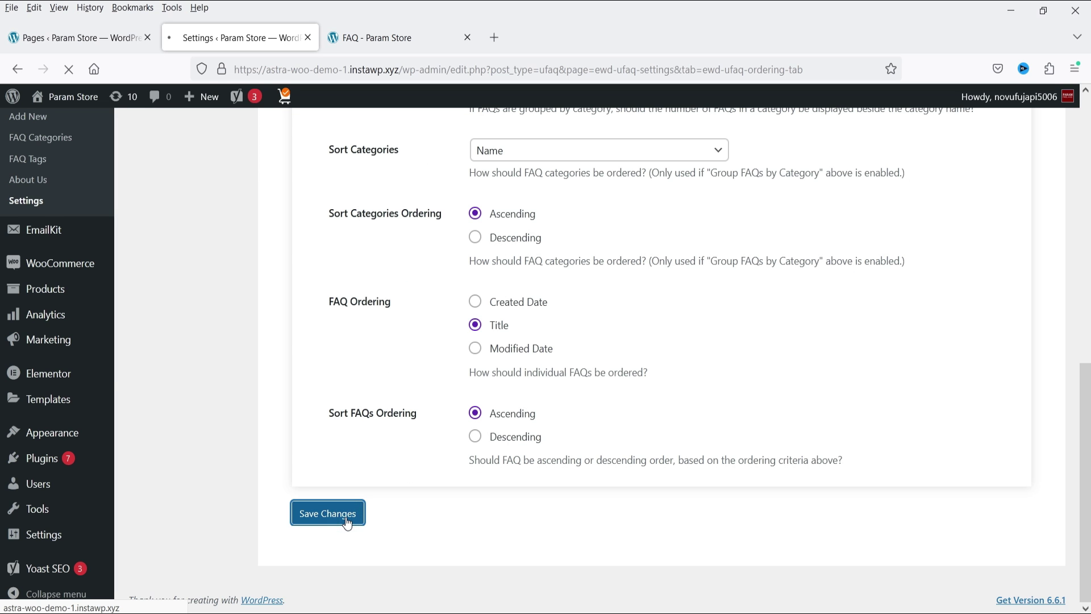
Reload the live FAQ page and examine the category headings, their question counts and the questions grouped under them
key("ctrl+Tab")
left_click(69, 69)
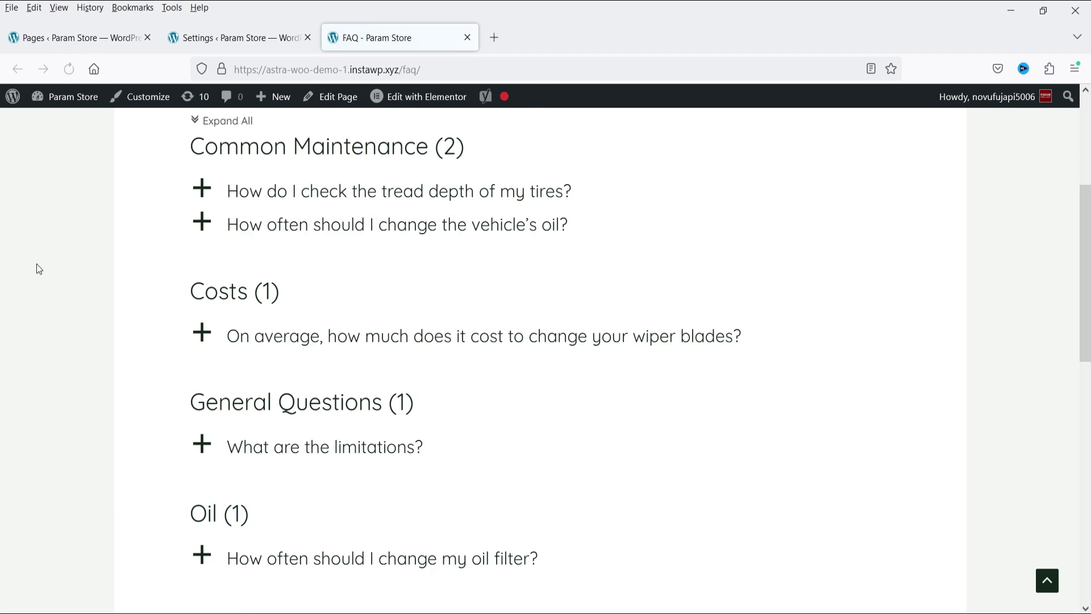
scroll(37, 270, "up", 1)
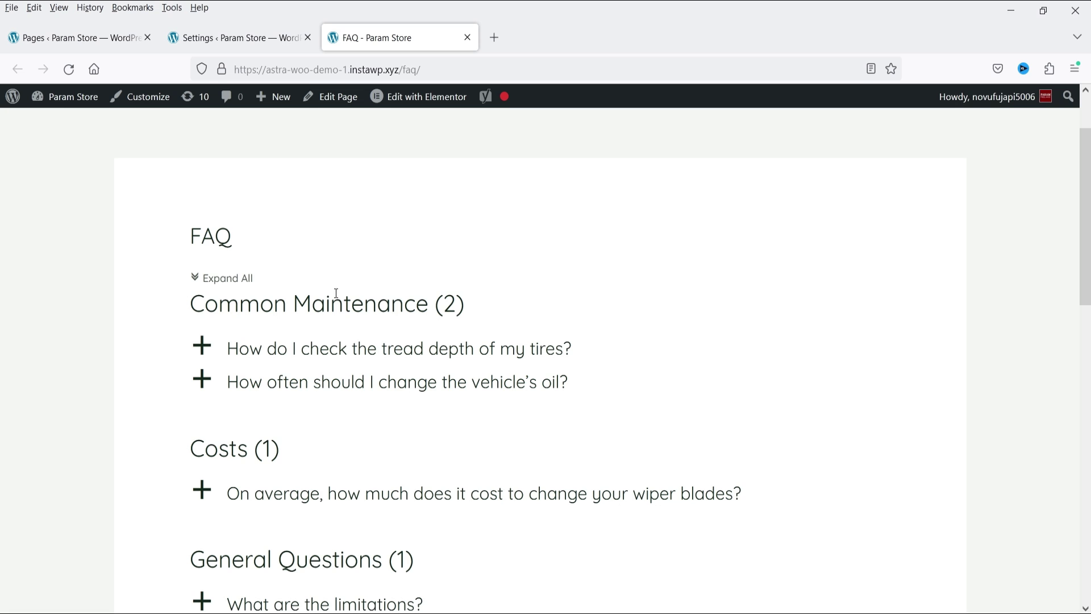
scroll(305, 293, "down", 3)
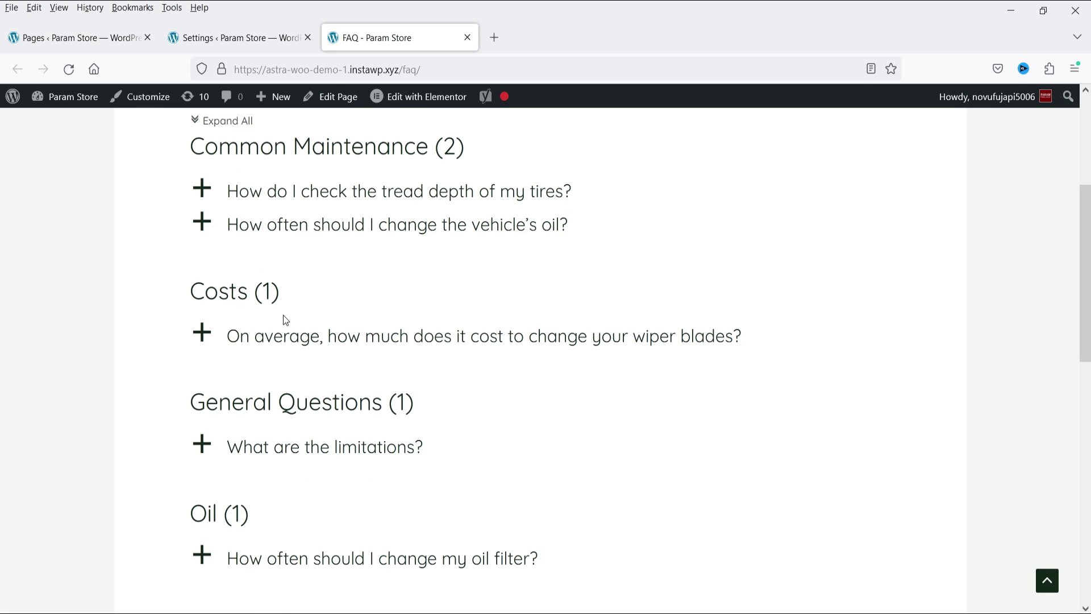
scroll(286, 319, "down", 6)
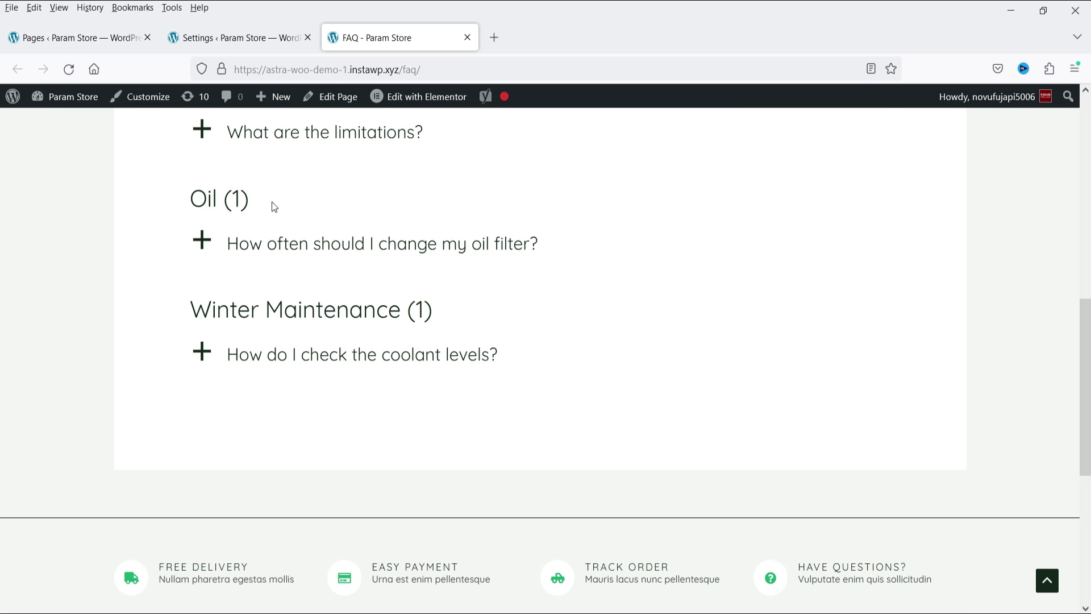
left_click_drag(194, 311, 401, 312)
scroll(429, 332, "up", 9)
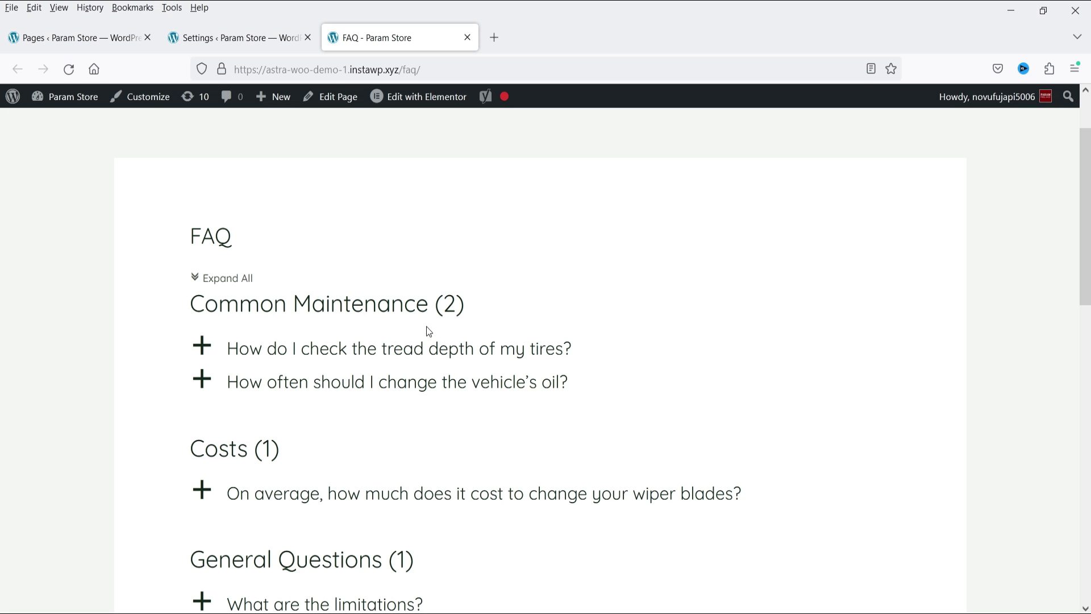
scroll(316, 375, "down", 9)
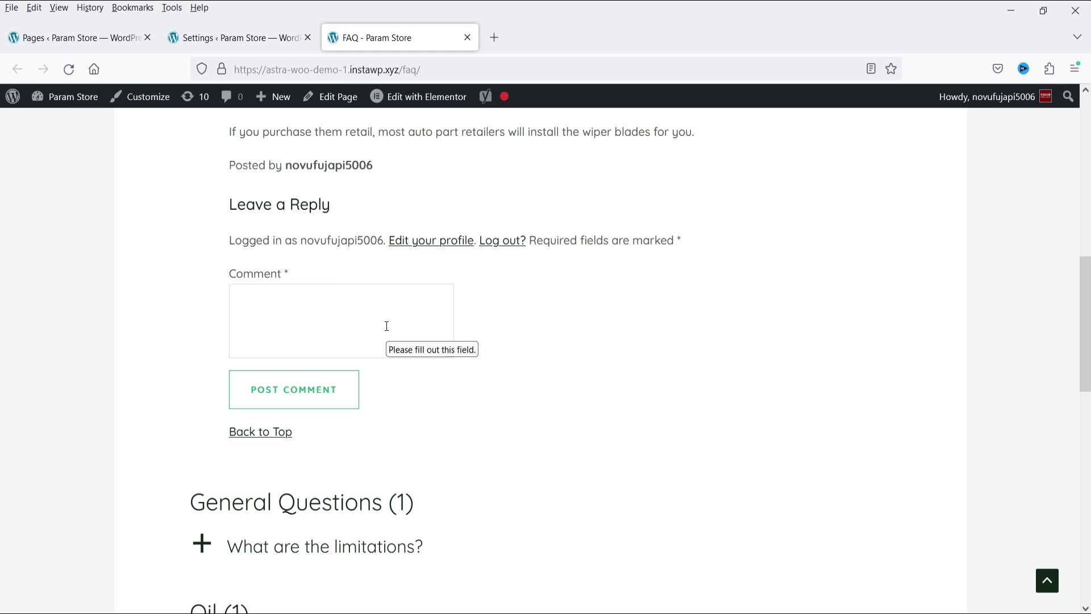
Turn off Turn On Comment Support in the FAQ plugin's Basic settings and save the changes
left_click(224, 37)
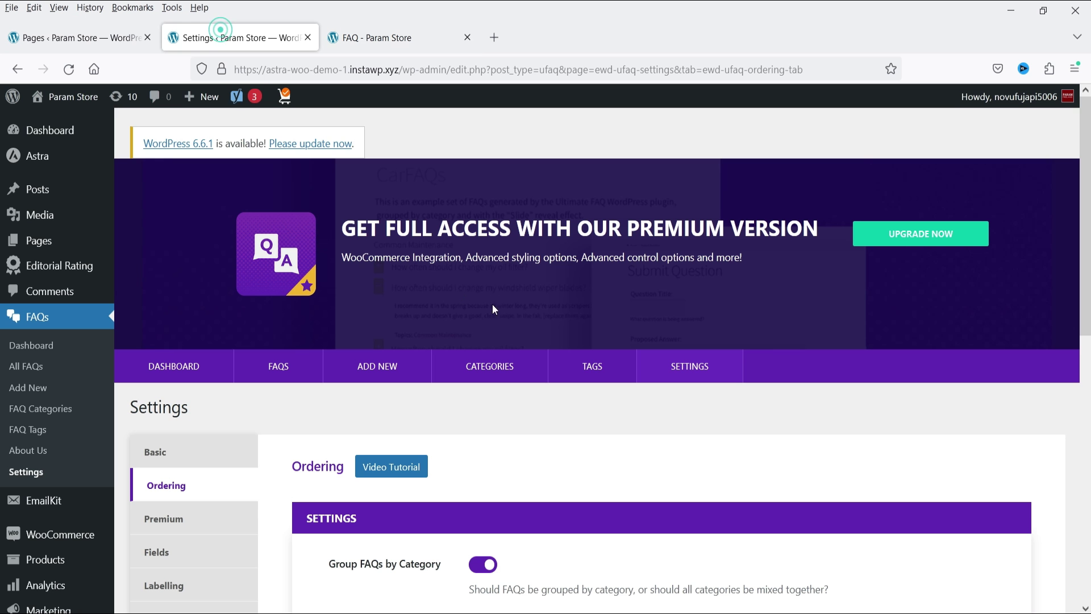
scroll(462, 291, "down", 3)
left_click(216, 218)
scroll(645, 255, "down", 7)
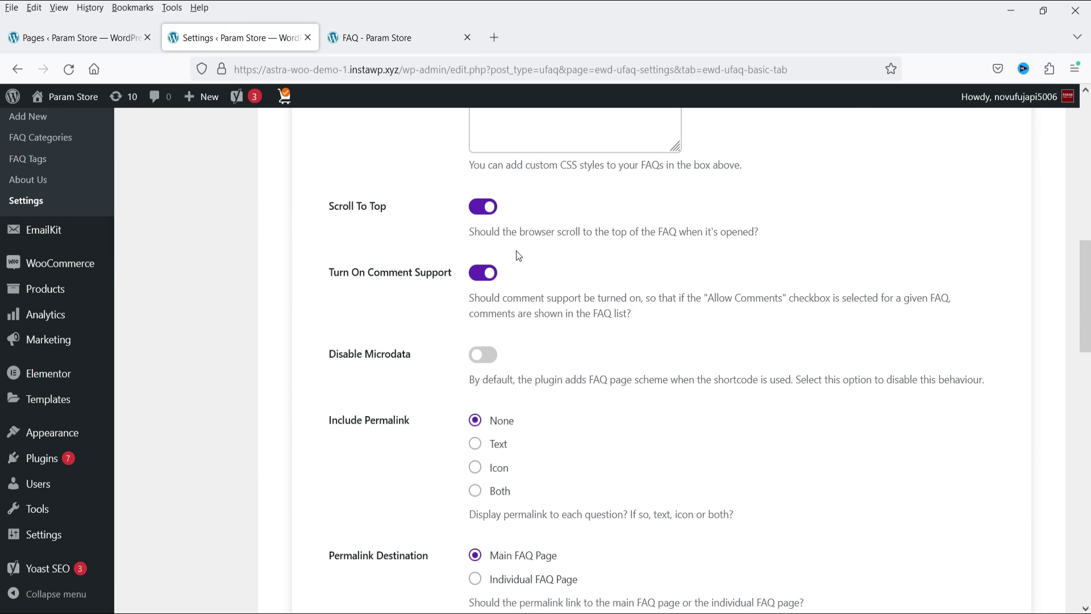
left_click(479, 274)
scroll(649, 317, "down", 15)
left_click(343, 513)
Reload the live FAQ page and expand the oil filter and coolant level questions to check for the comment form
left_click(399, 44)
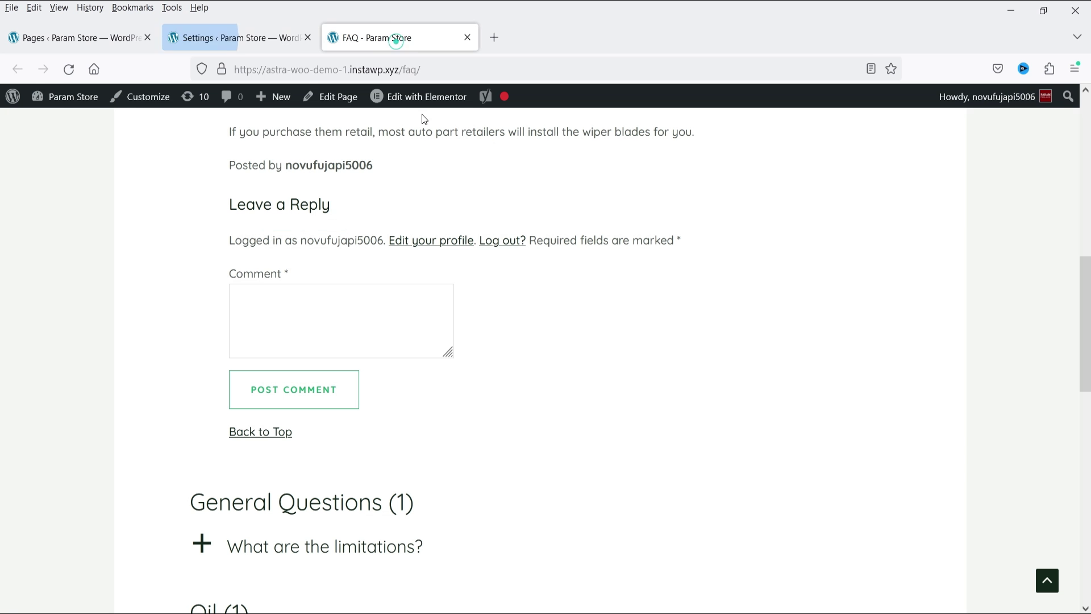
key("F5")
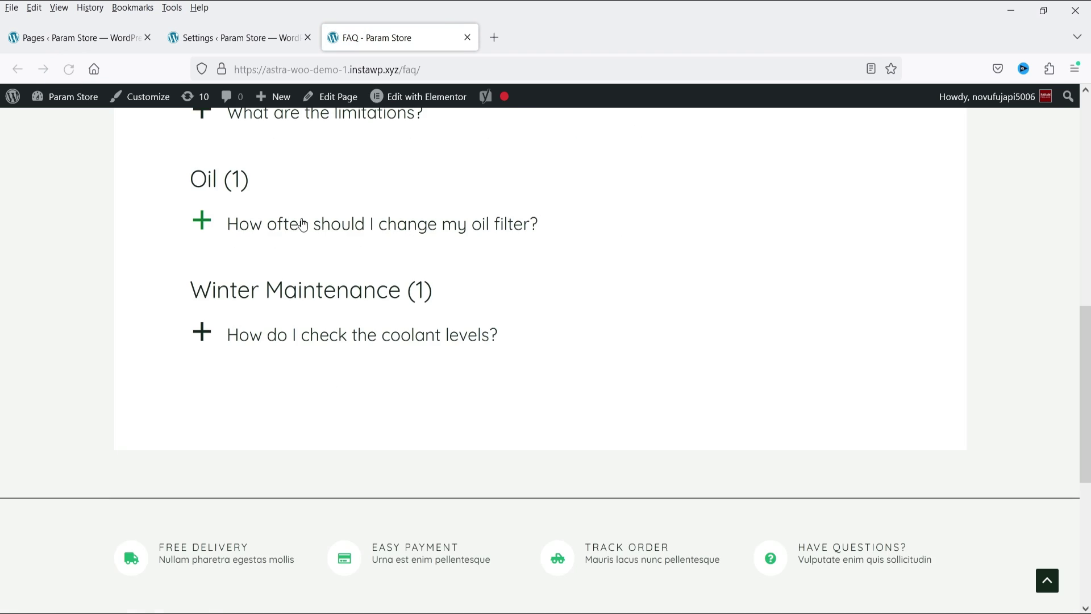
left_click(302, 223)
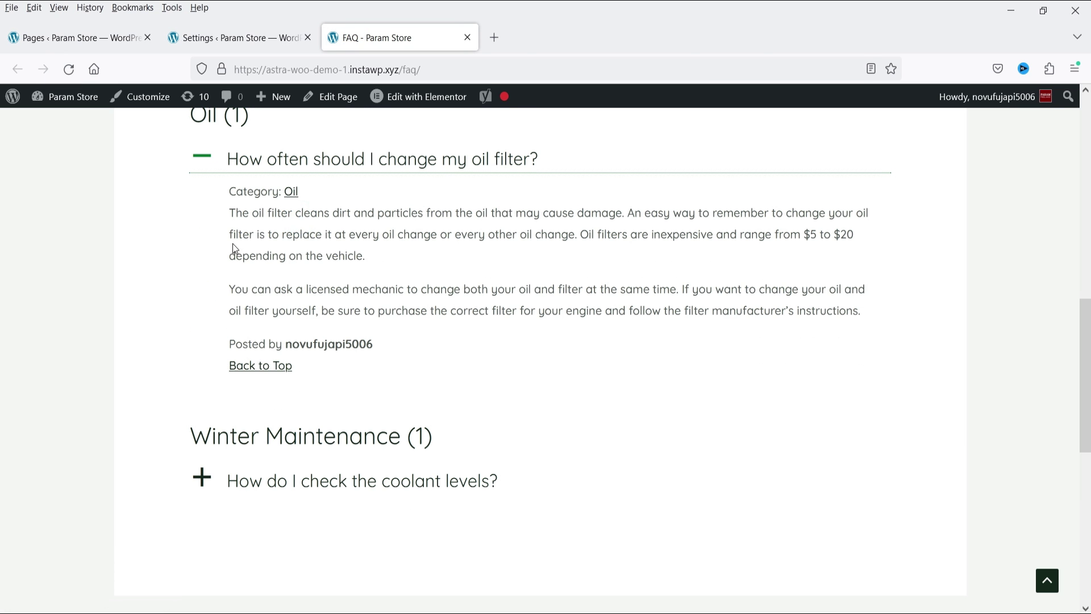
left_click(359, 483)
scroll(389, 365, "down", 5)
scroll(381, 367, "up", 4)
scroll(380, 363, "up", 3)
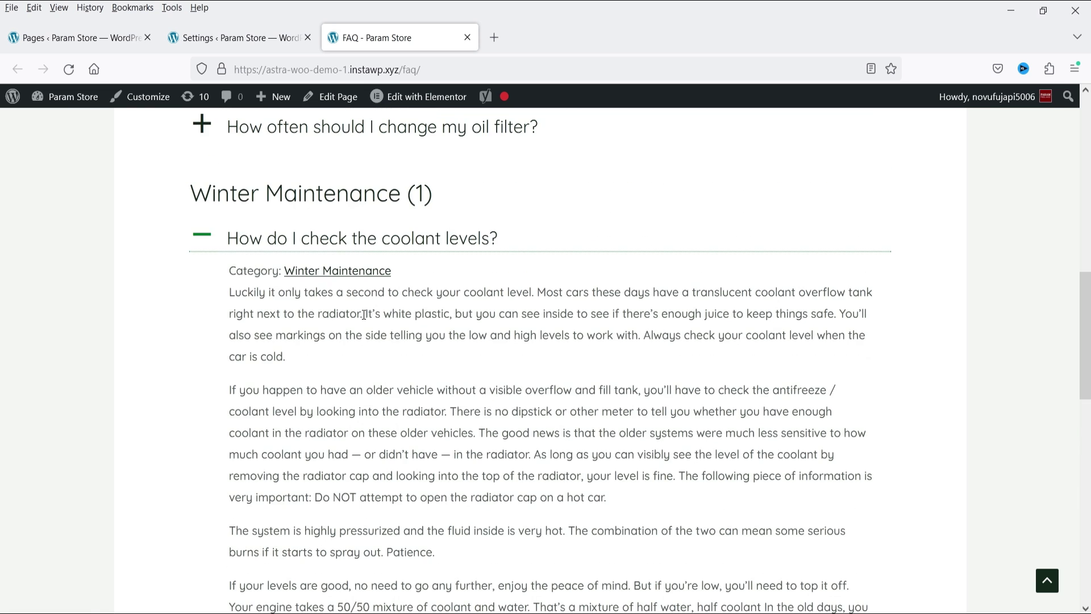
Return to the FAQ plugin settings and open the Premium section to review the premium features
key("ctrl+Page_Up")
left_click(166, 282)
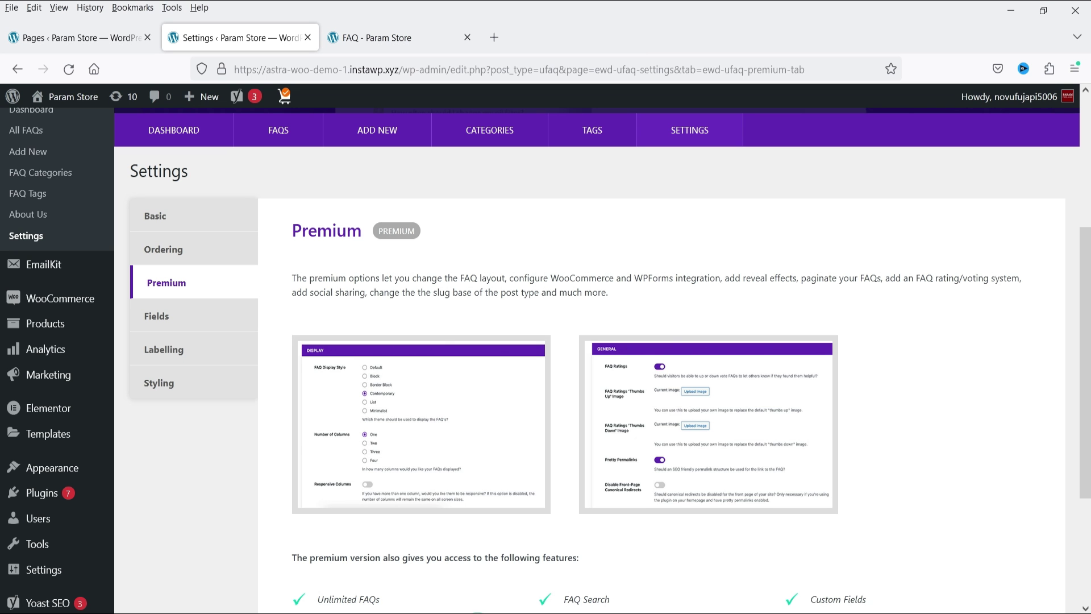
Upload ewd-premium-helper.zip as a new WordPress plugin, install it and activate it
mouse_move(88, 508)
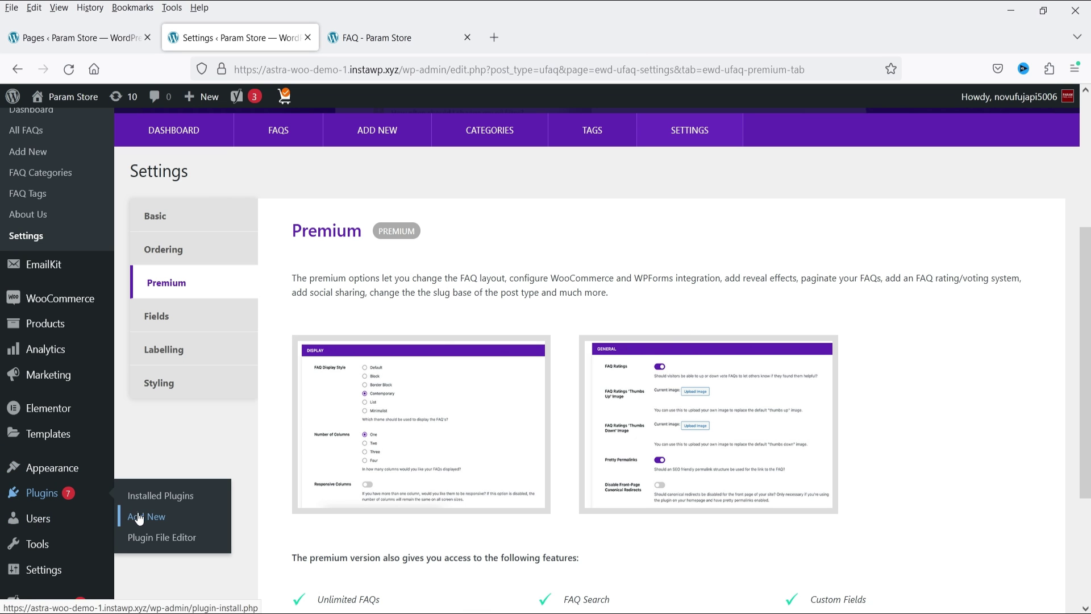
left_click(138, 515)
left_click(258, 185)
left_click(518, 319)
double_click(415, 162)
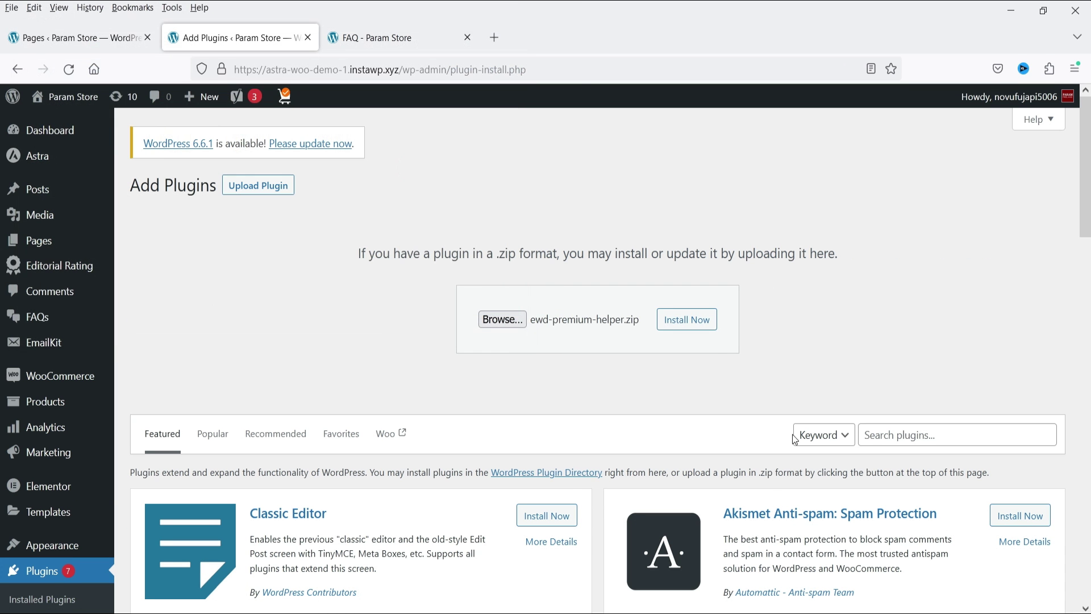
left_click(697, 319)
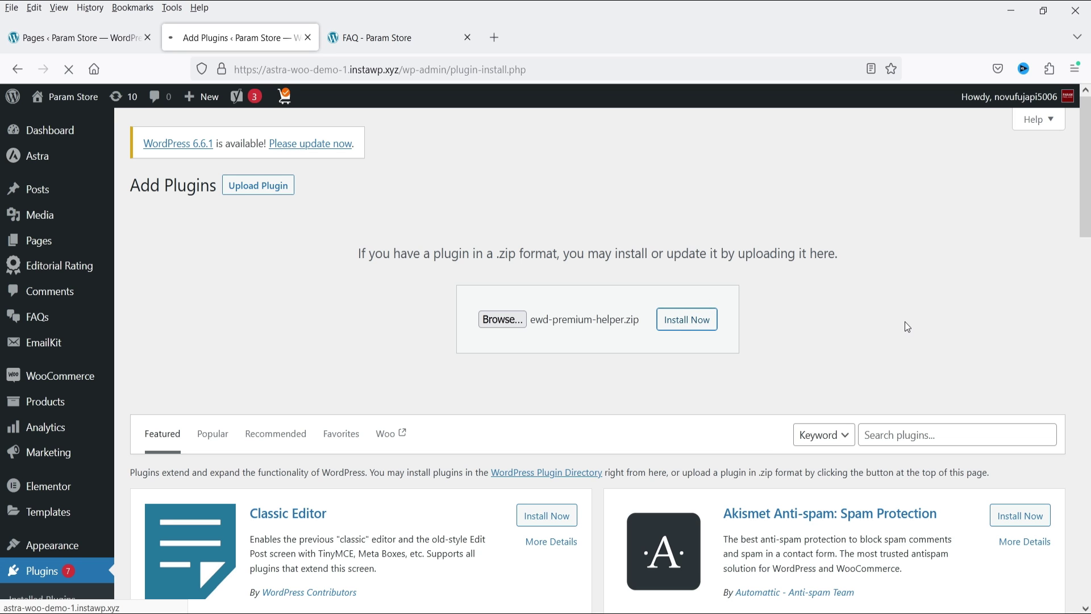
left_click(174, 304)
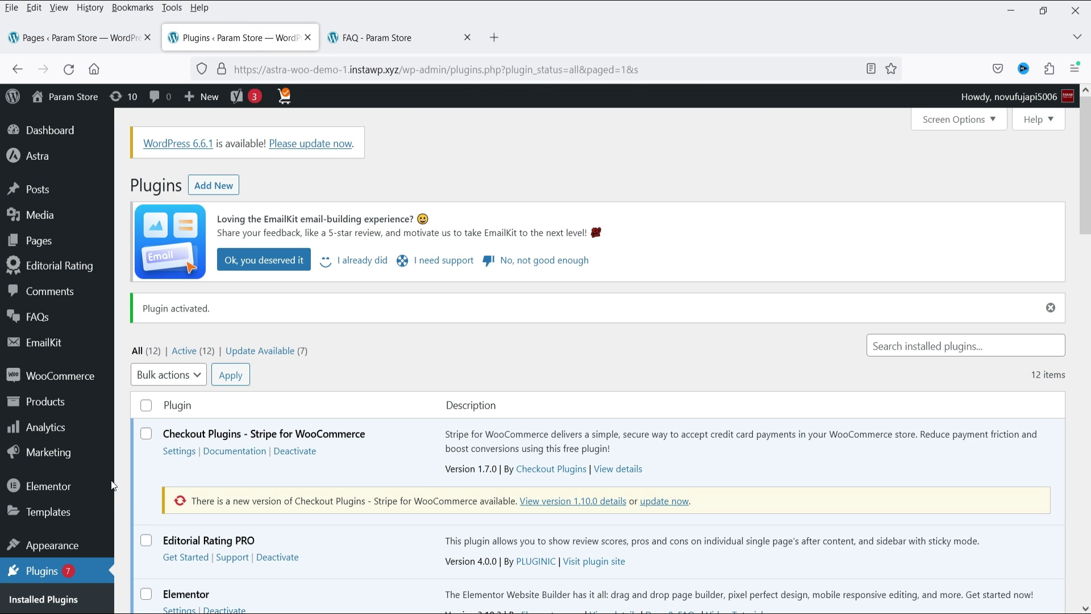
Enter the product key on the FAQs dashboard and unlock the premium version
left_click(89, 323)
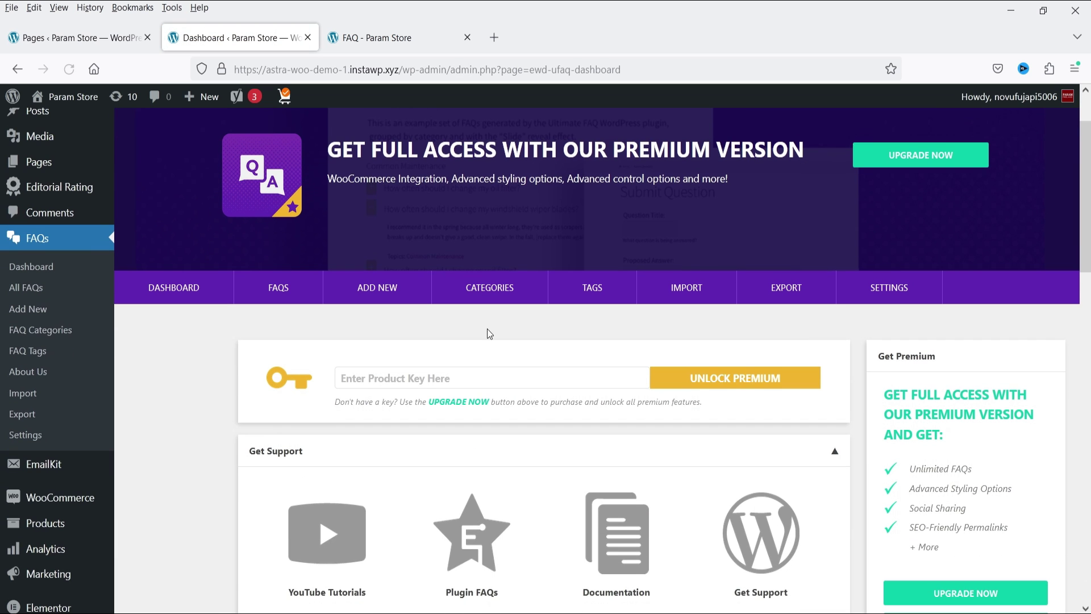
left_click(374, 379)
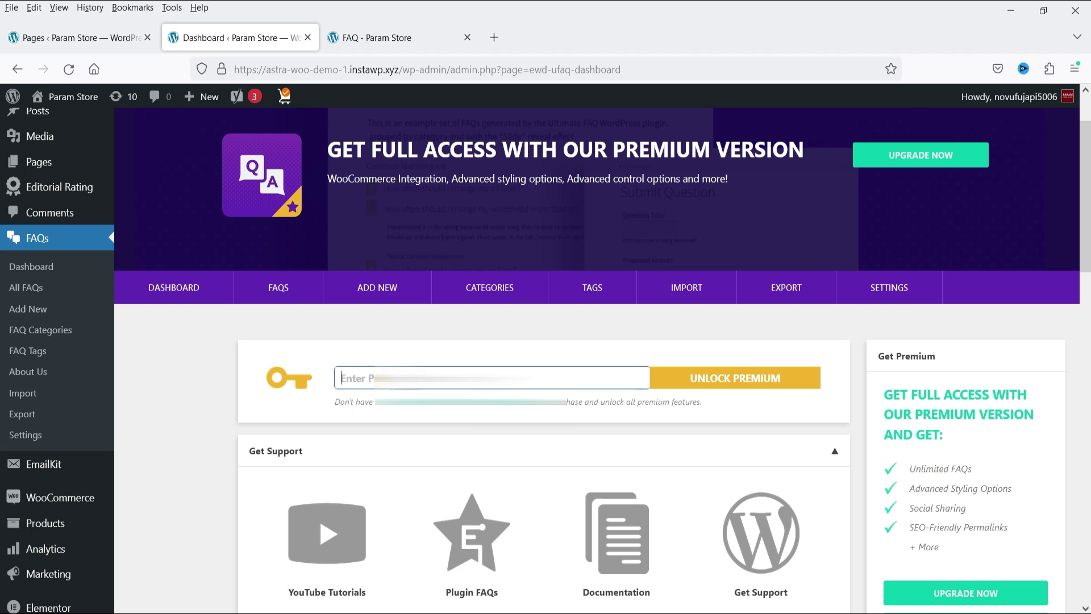
key("ctrl+v")
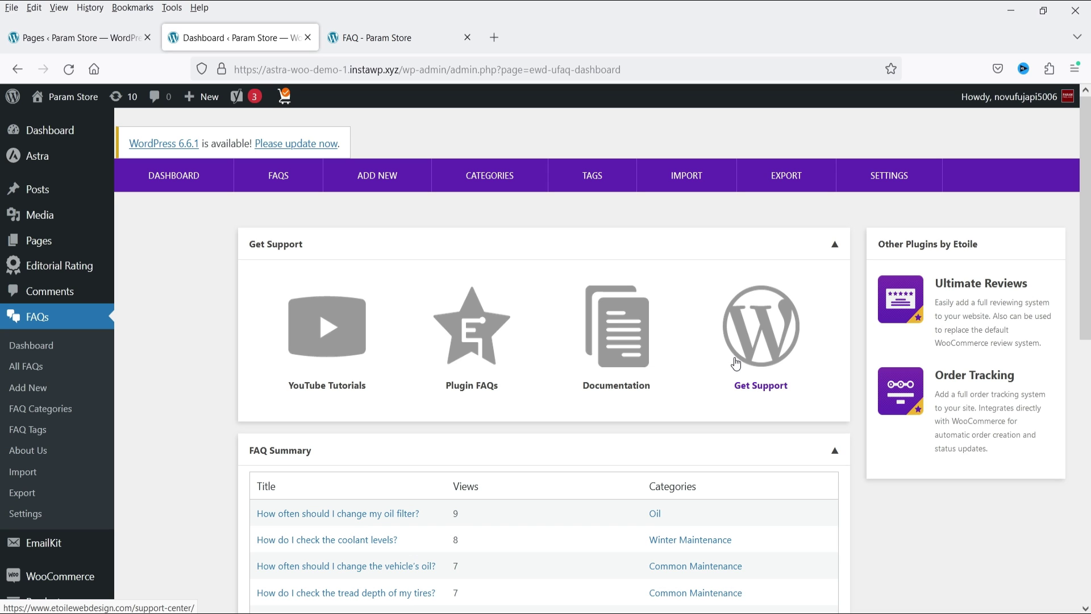
Look through the FAQ plugin's Settings, Import and Export pages to review the import and export options
left_click(890, 176)
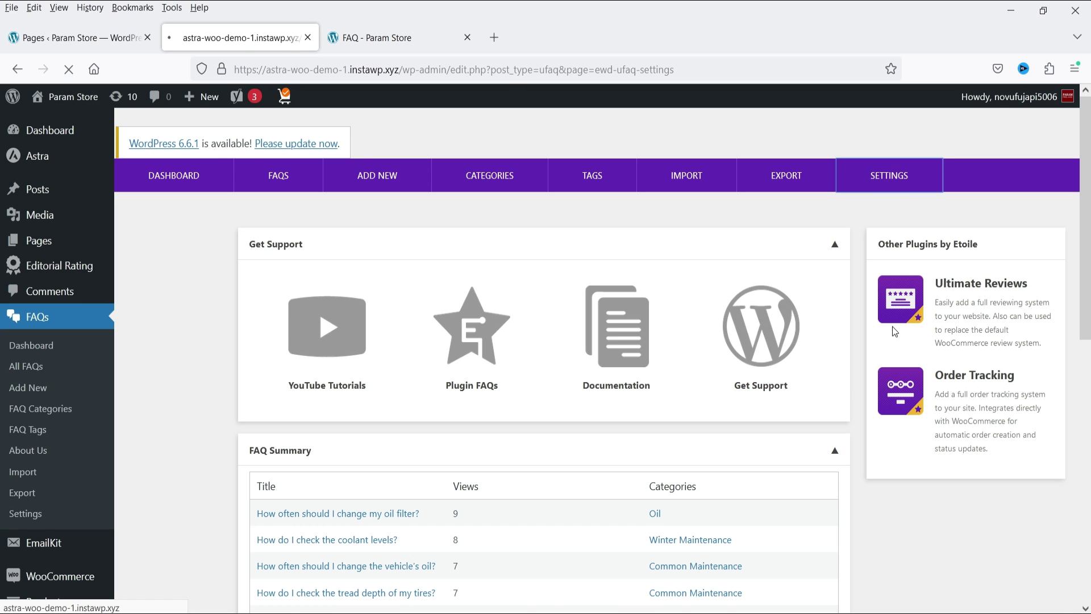
left_click(698, 184)
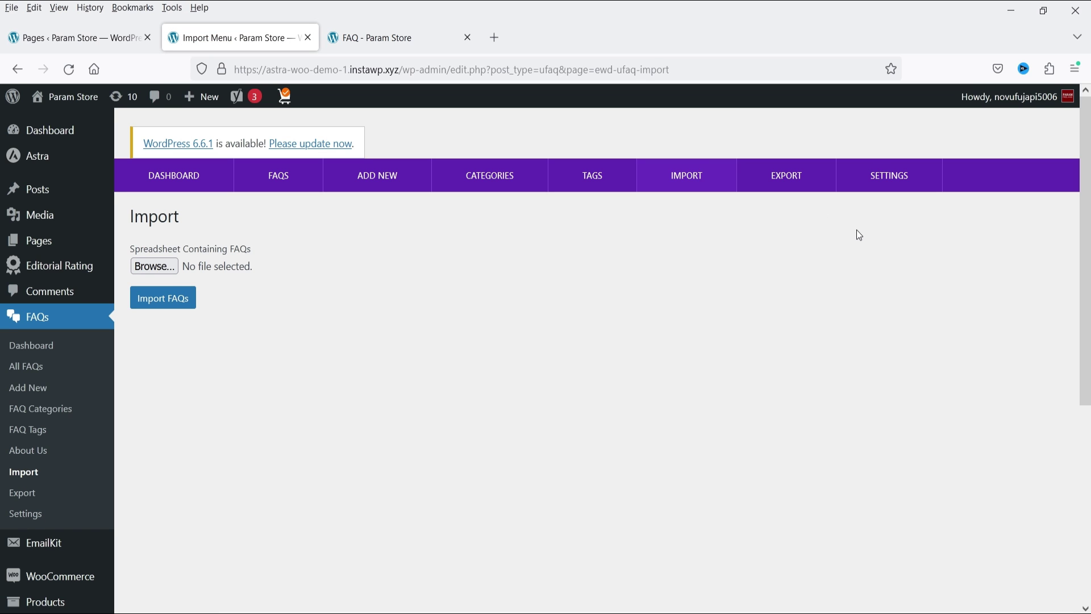
left_click(775, 187)
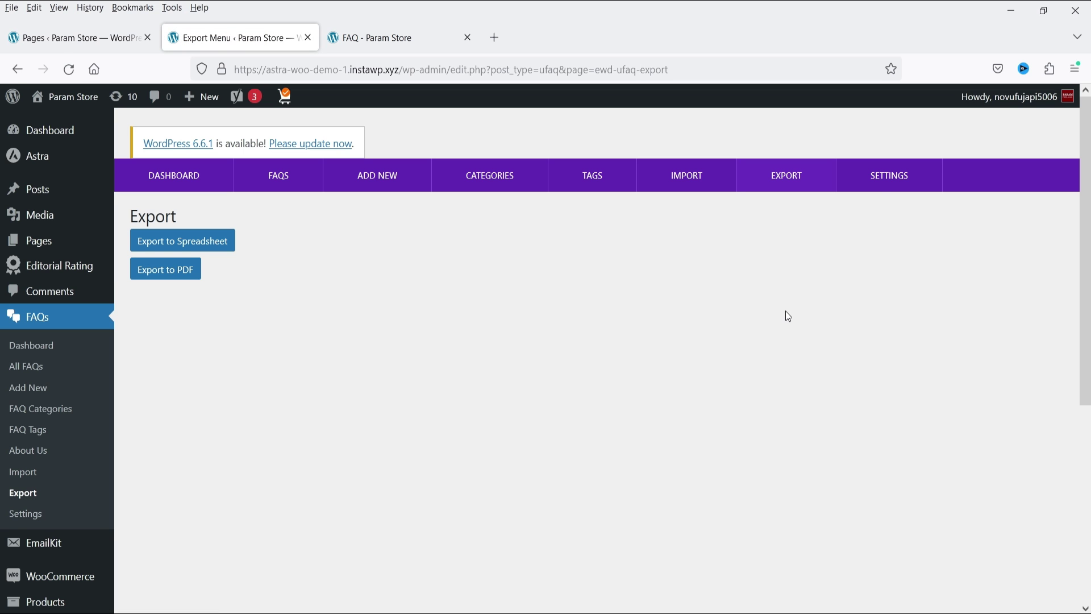
Set the FAQ Display Style to Block in the plugin's Premium settings and save the changes
left_click(881, 187)
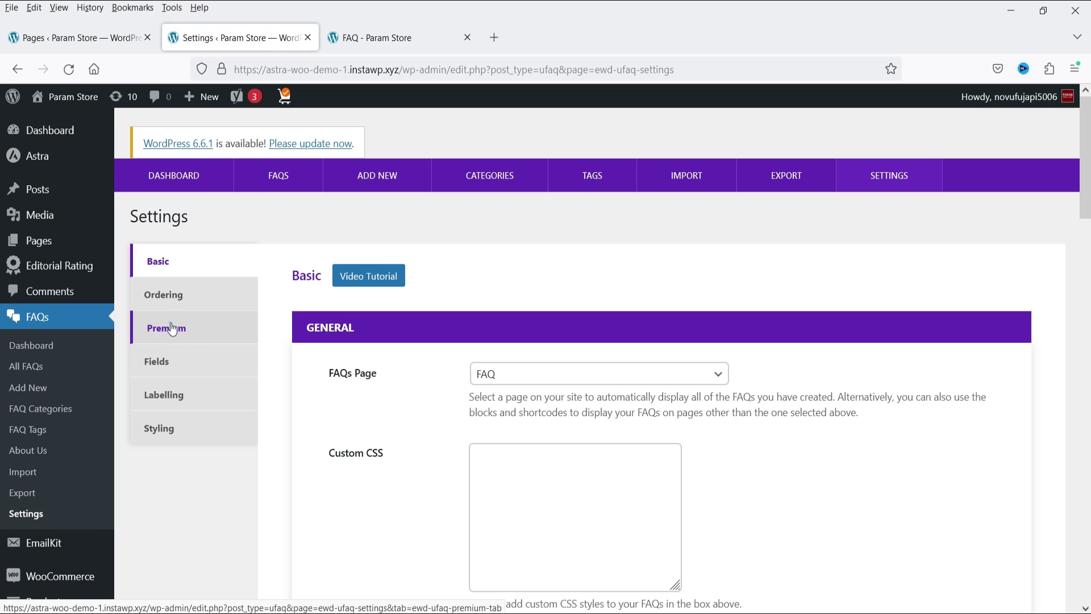
left_click(169, 324)
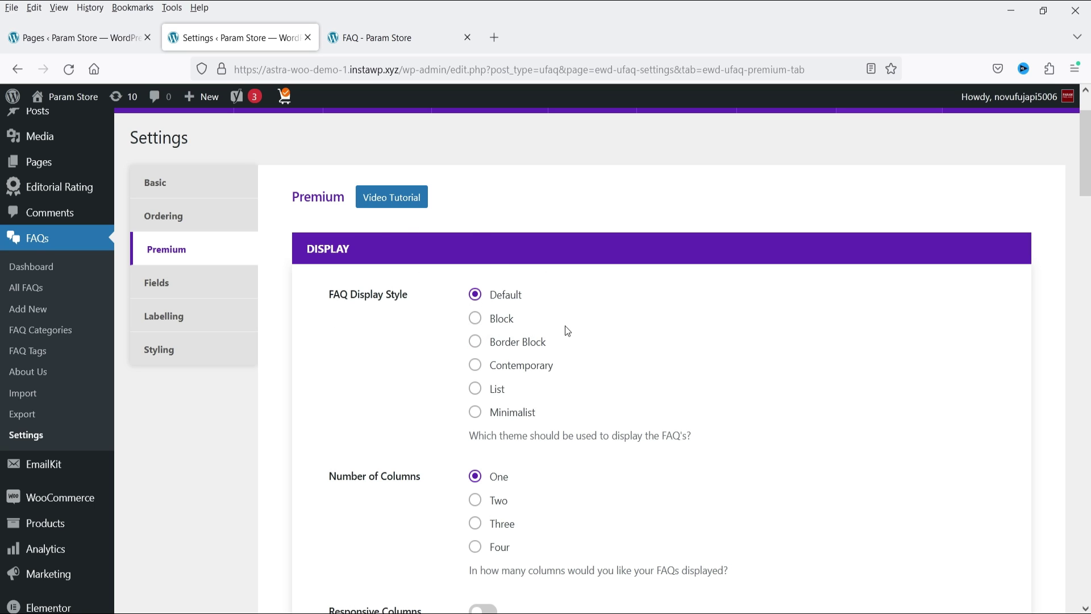
left_click(475, 318)
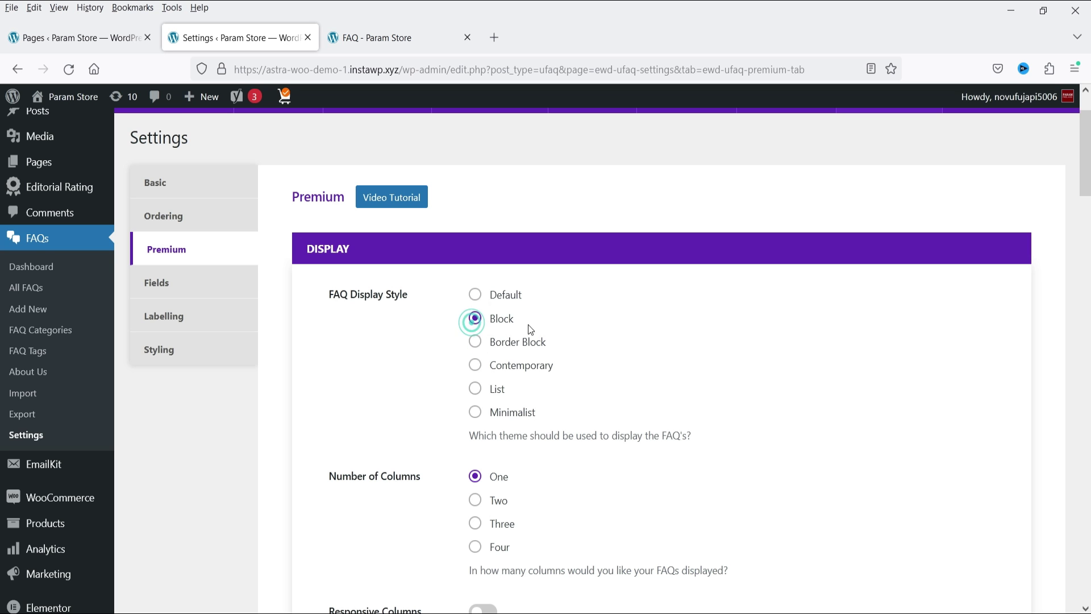
scroll(602, 352, "down", 20)
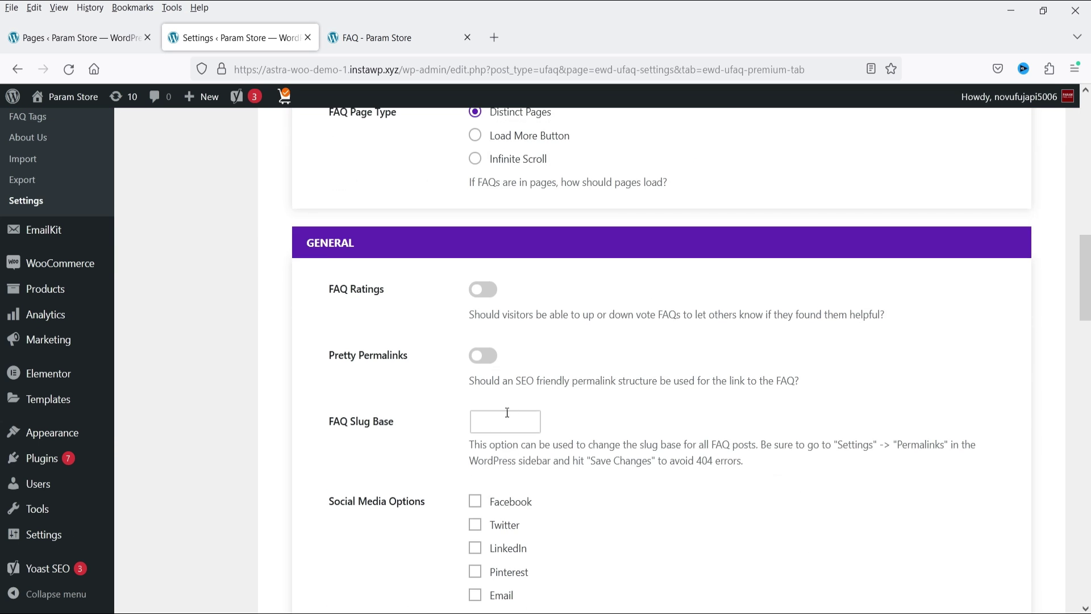
scroll(461, 418, "down", 15)
left_click(336, 518)
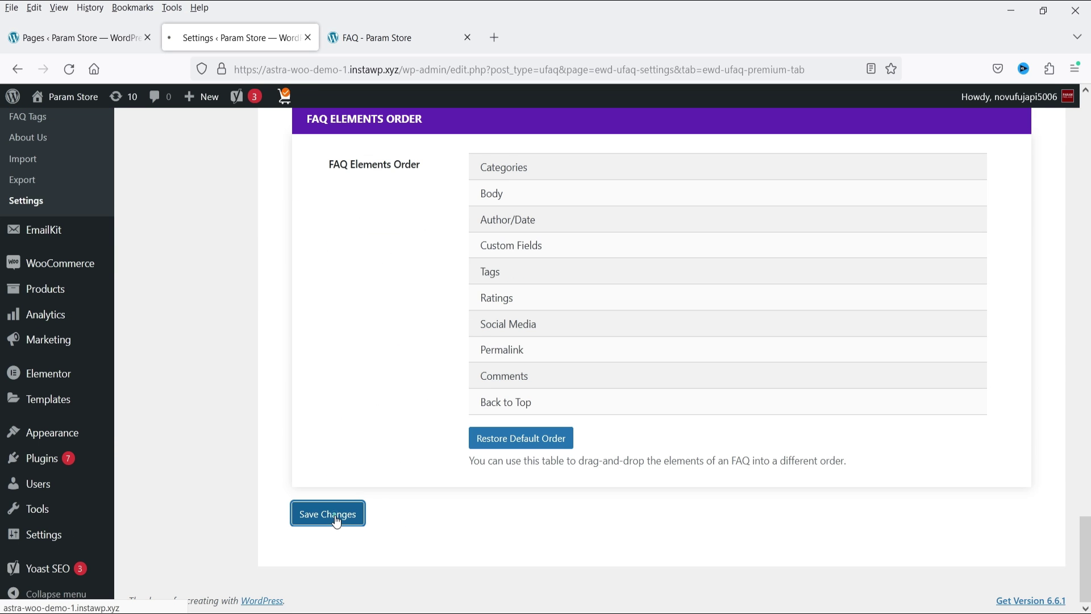
Reload the live FAQ page and expand and collapse questions to check how the Block display style looks
left_click(370, 37)
left_click(68, 69)
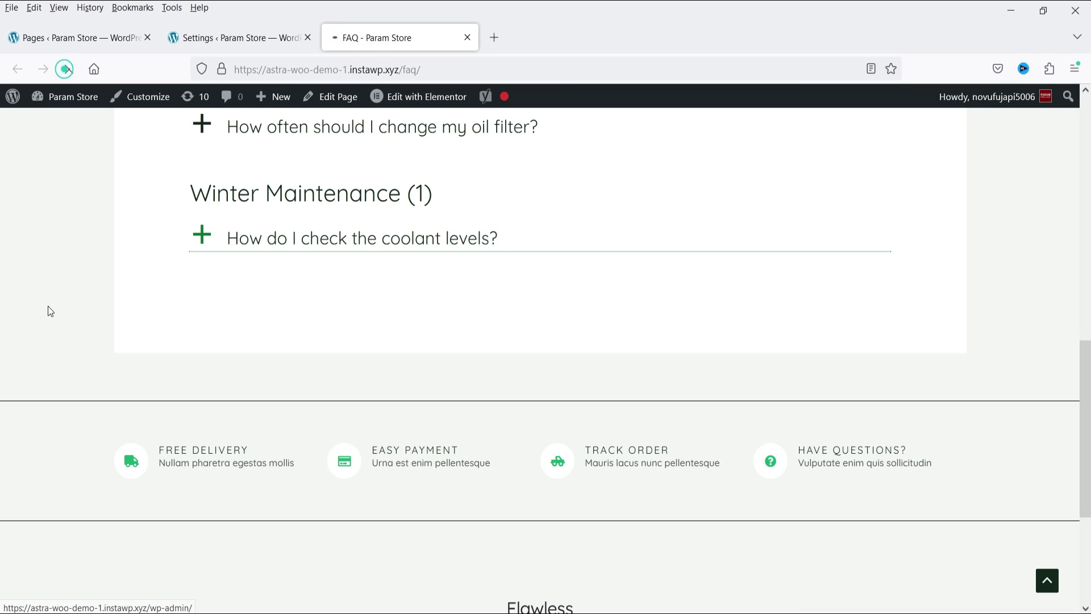
scroll(446, 287, "up", 6)
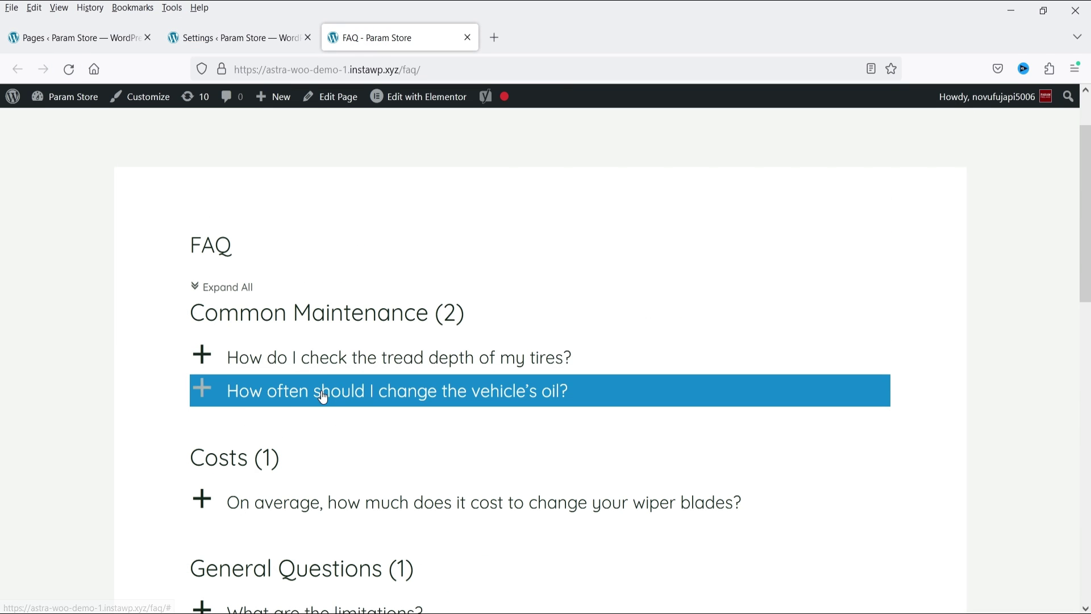
left_click(348, 362)
scroll(364, 353, "down", 3)
left_click(407, 165)
left_click(407, 166)
left_click(407, 165)
left_click(410, 193)
left_click(312, 157)
In the FAQ plugin's Premium settings, set Number of Columns to Two and enable Responsive Columns
left_click(235, 38)
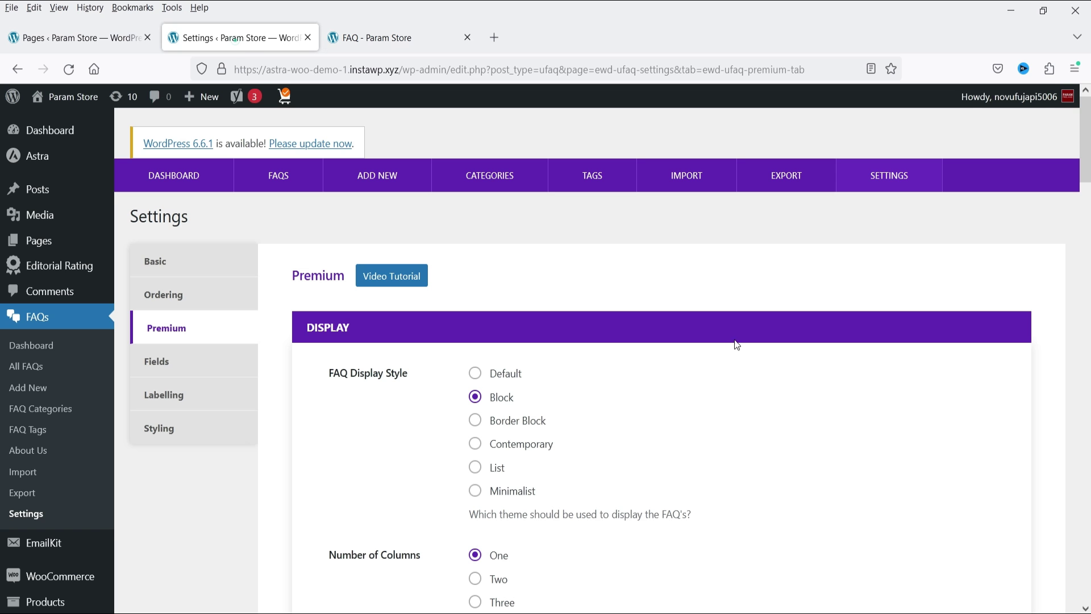
scroll(659, 332, "down", 3)
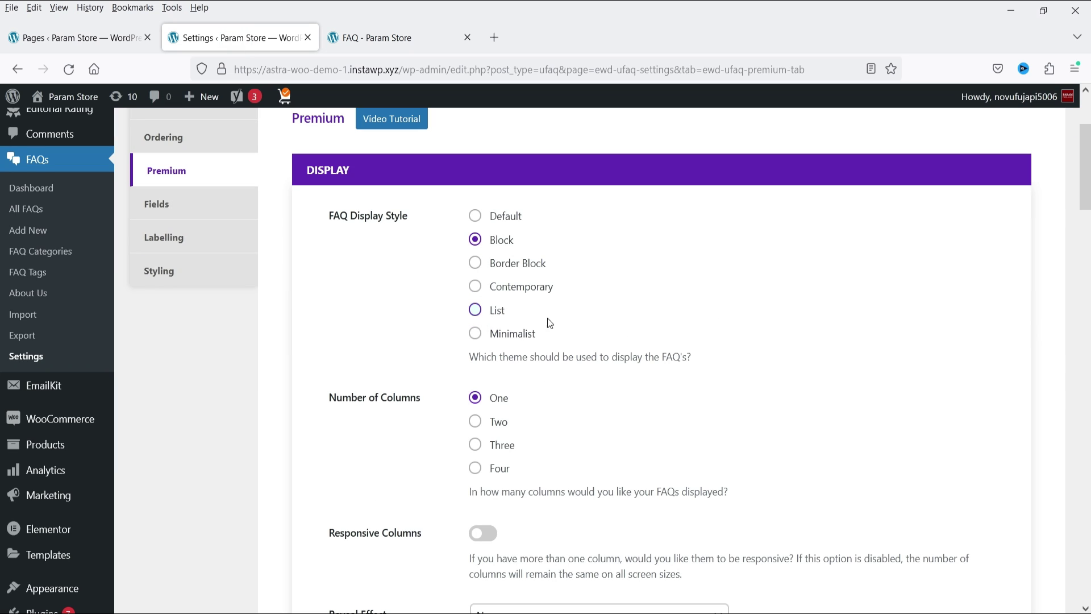
scroll(712, 355, "down", 3)
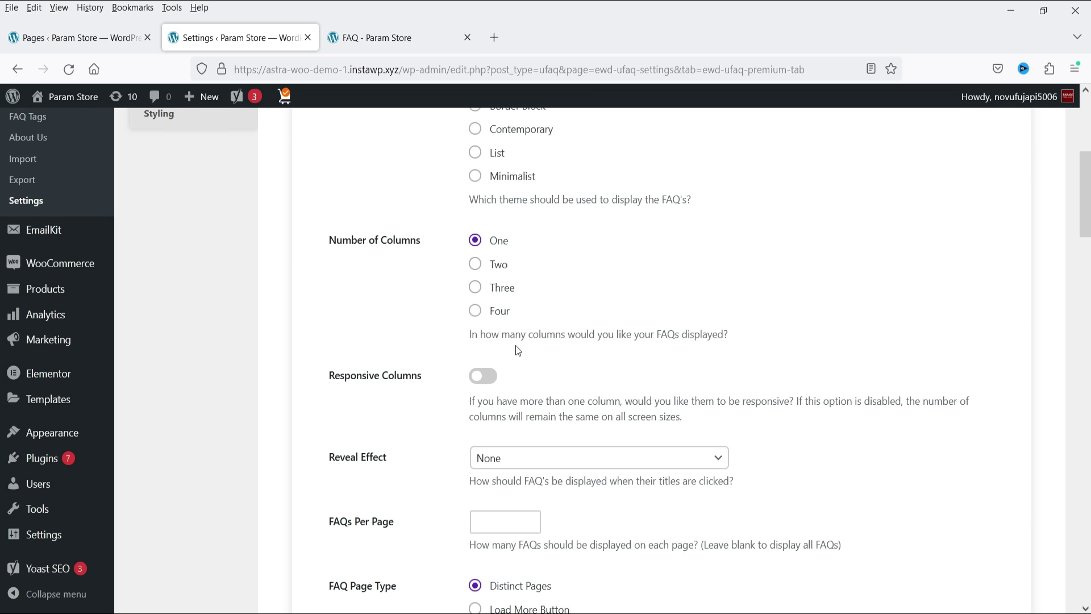
left_click(478, 267)
scroll(630, 277, "down", 3)
left_click(480, 221)
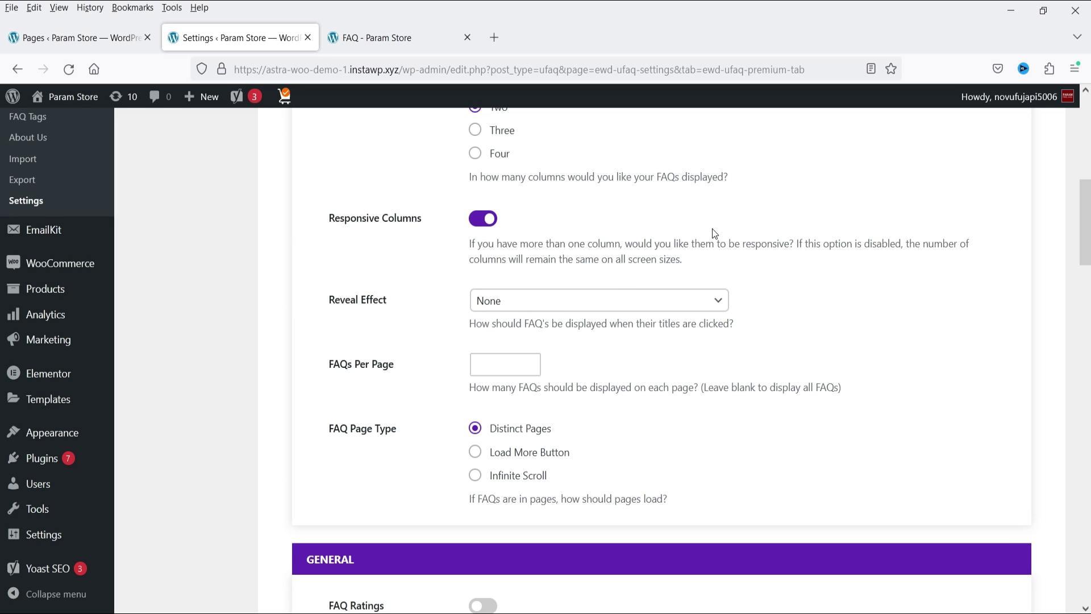
Set the Reveal Effect to Drop in the Premium display settings
left_click(555, 302)
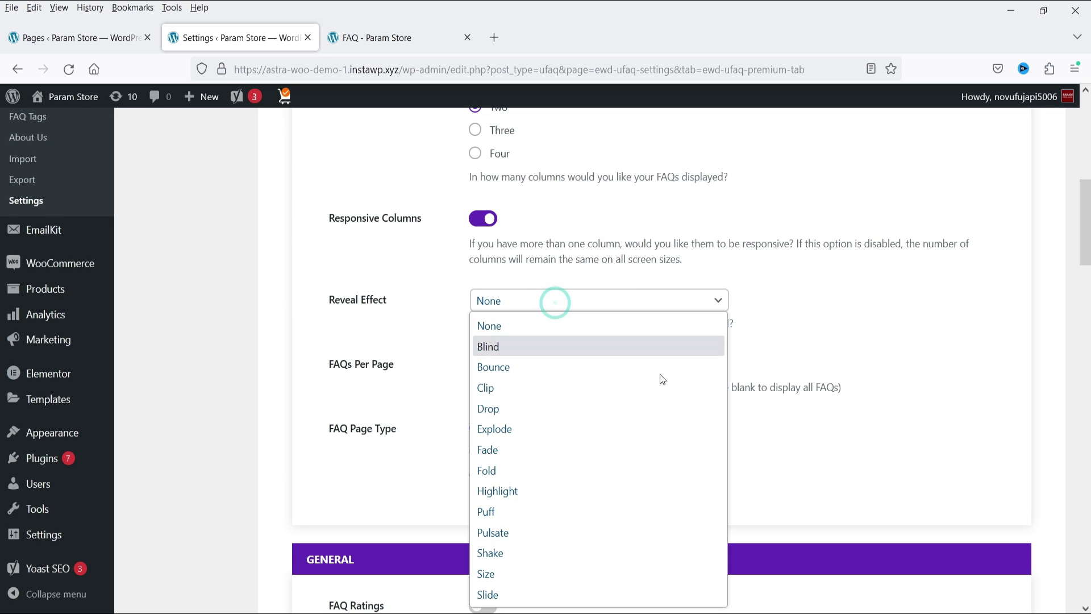
left_click(596, 407)
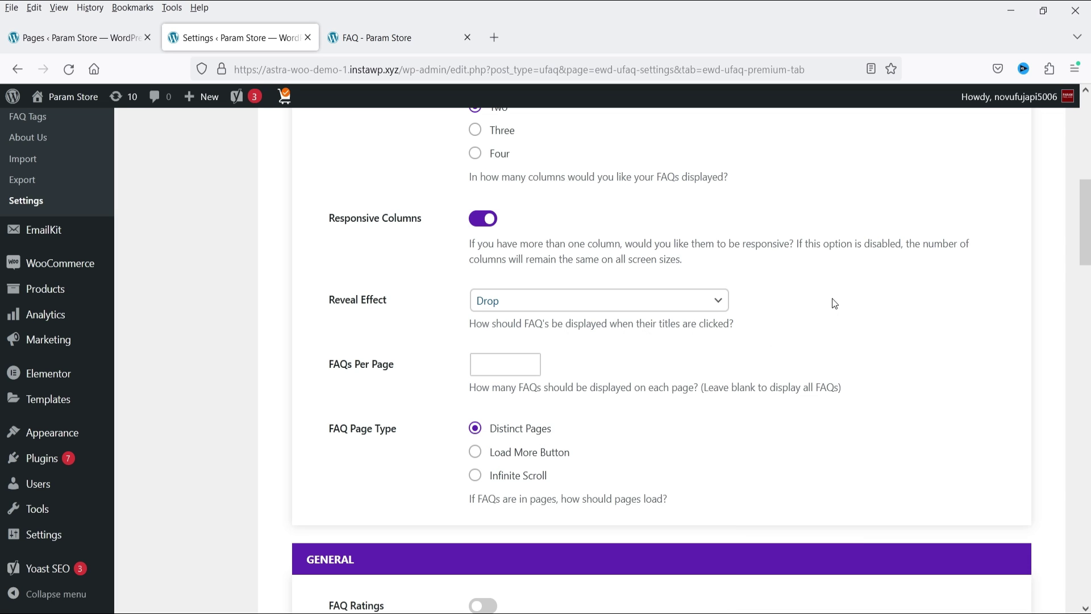
scroll(830, 298, "down", 2)
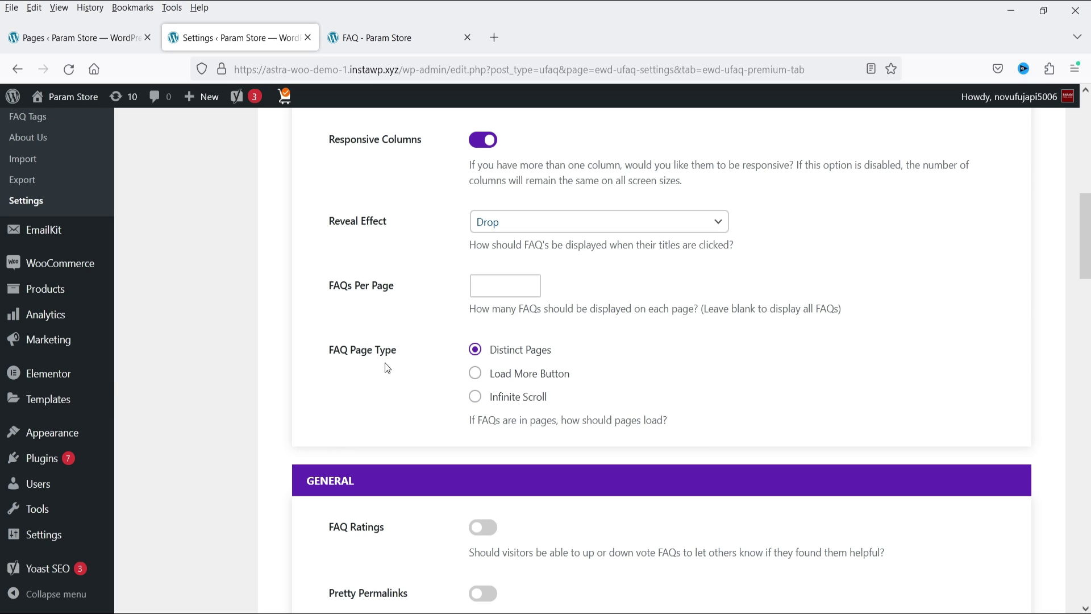
scroll(733, 327, "down", 2)
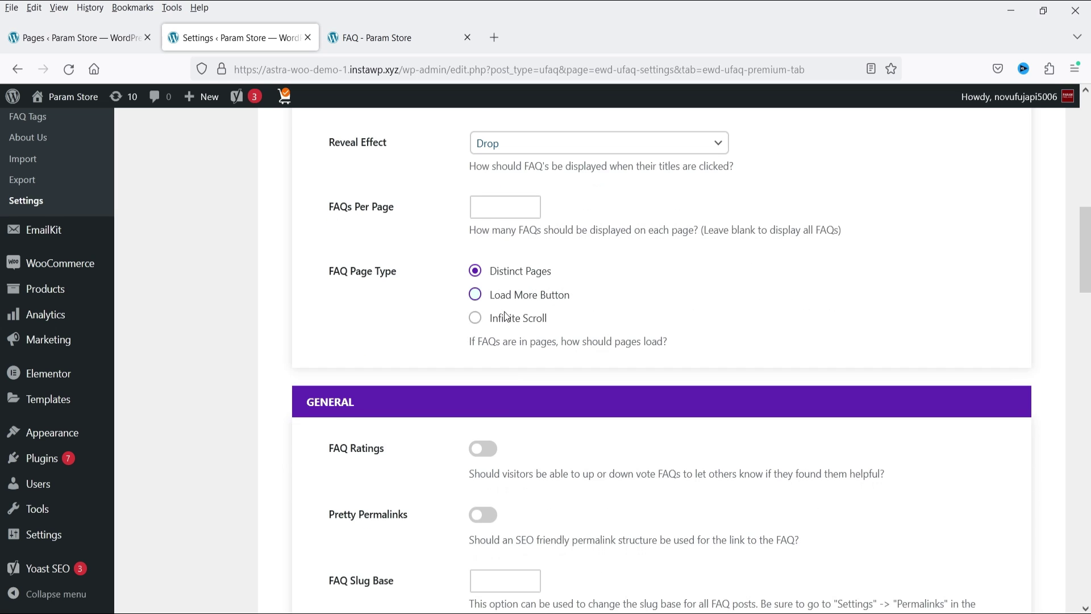
Try the FAQ Ratings option in the General section by enabling it and disabling it again
scroll(608, 280, "down", 5)
scroll(418, 376, "up", 1)
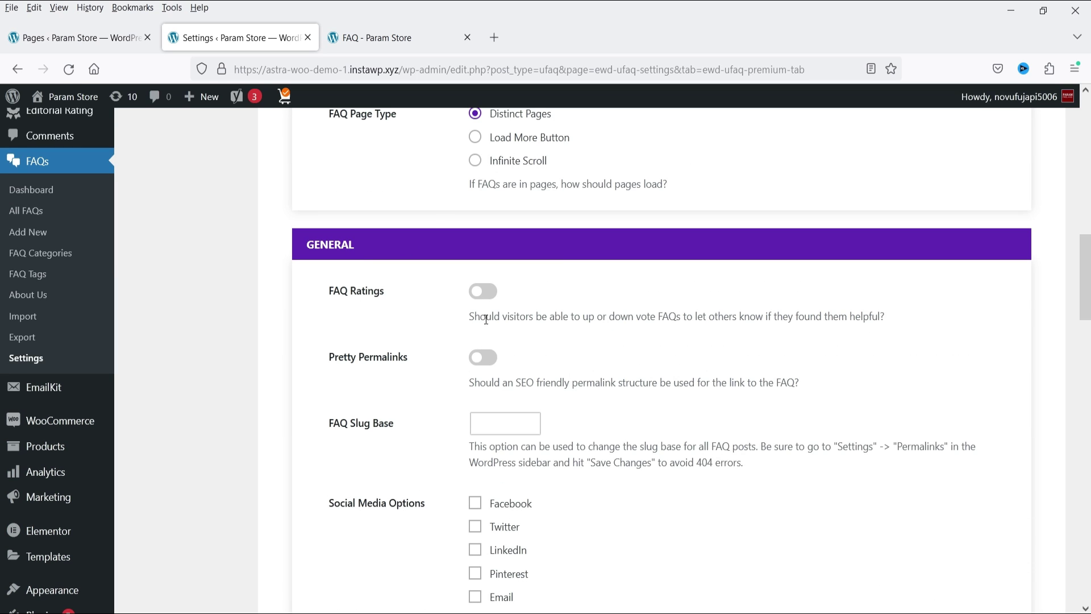
left_click(484, 292)
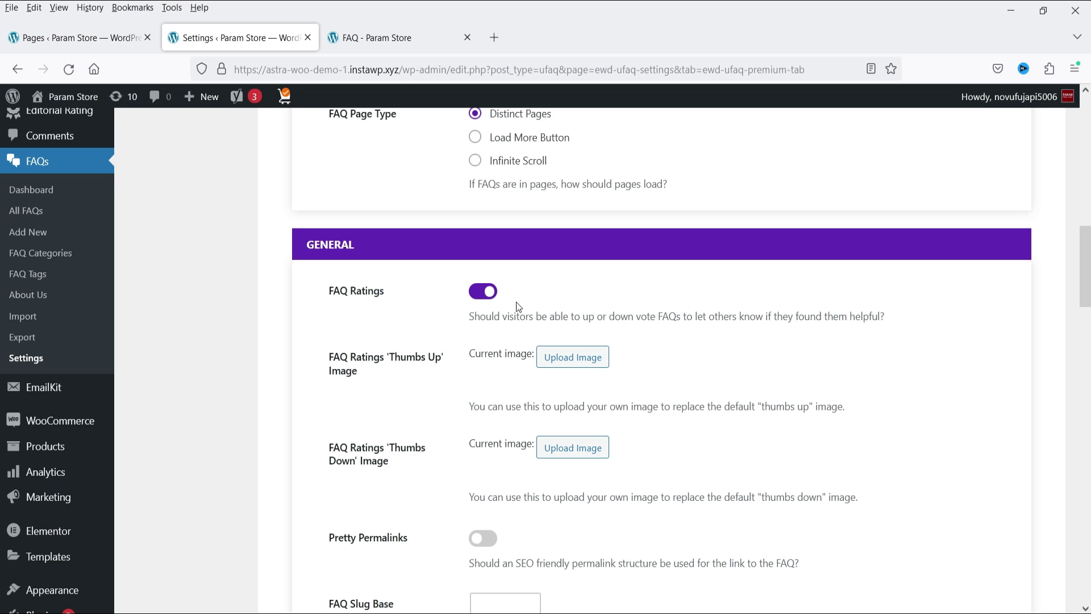
left_click(476, 297)
Enable Facebook, Twitter, LinkedIn and Pinterest under Social Media Options
scroll(401, 200, "down", 3)
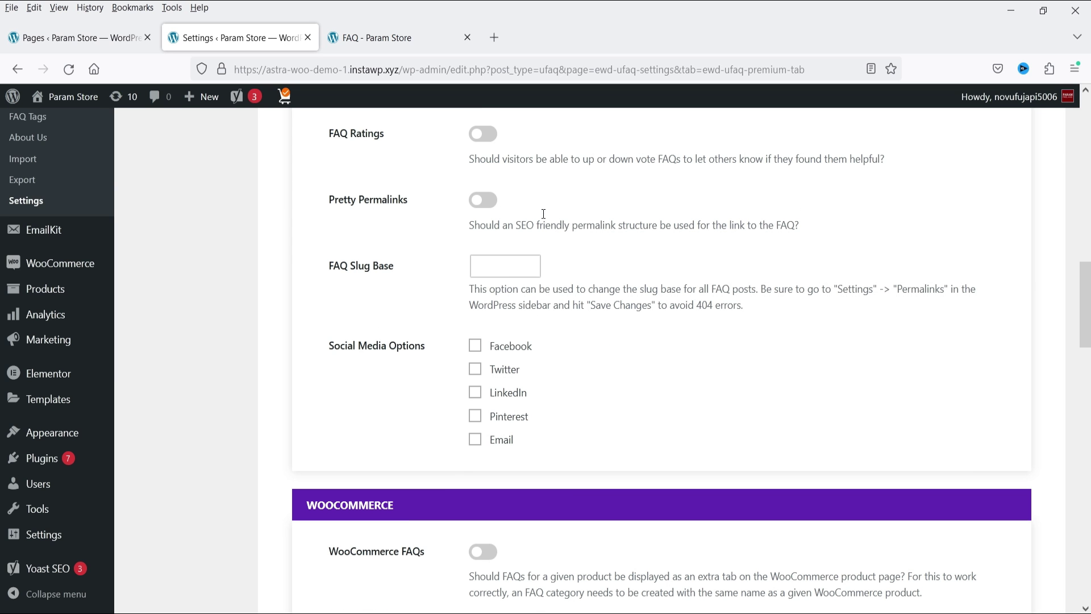
scroll(543, 216, "down", 2)
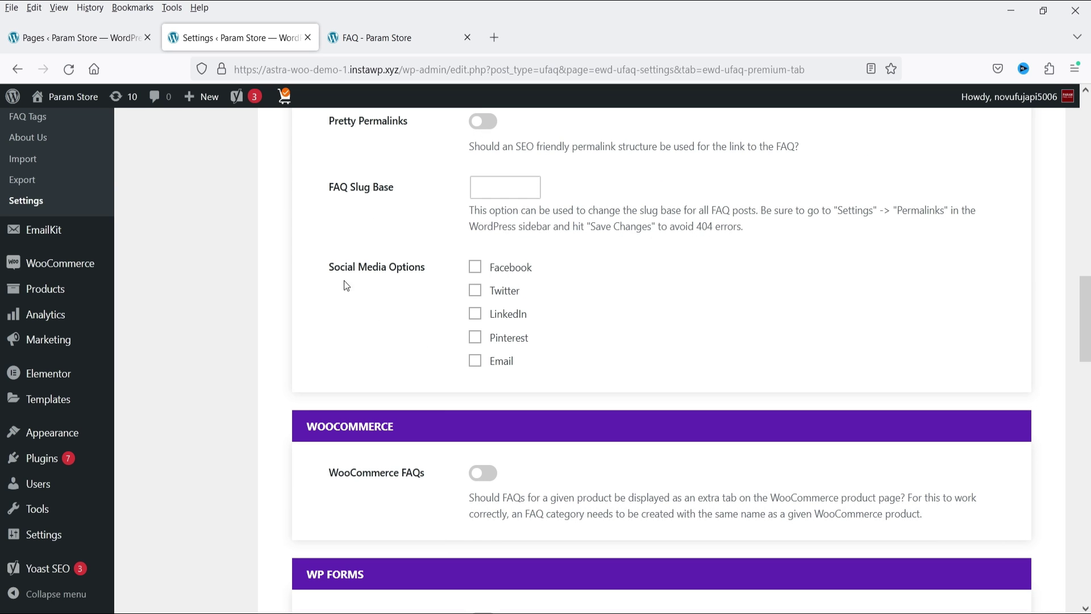
left_click(475, 267)
left_click(475, 289)
left_click(475, 313)
left_click(475, 337)
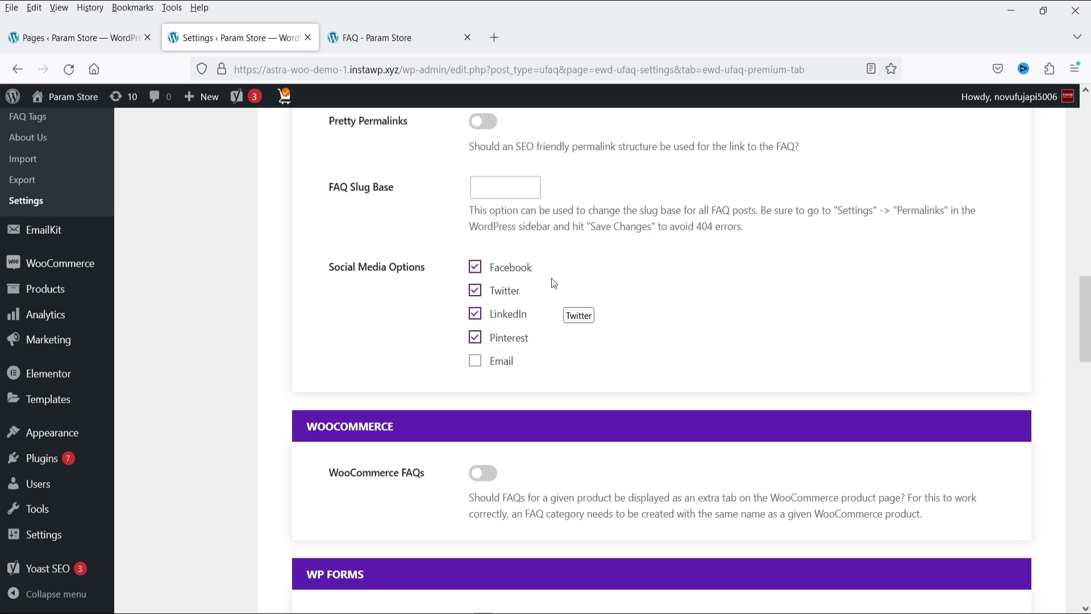
Enable WooCommerce FAQs and Use WooCommerce Product Object in the WooCommerce section
scroll(559, 304, "down", 4)
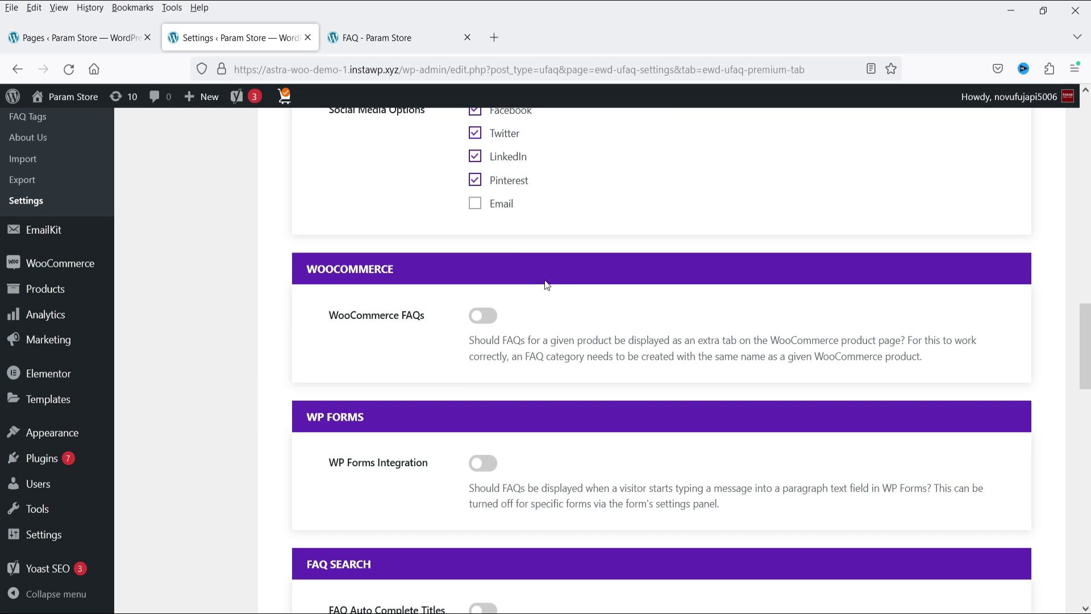
left_click(483, 315)
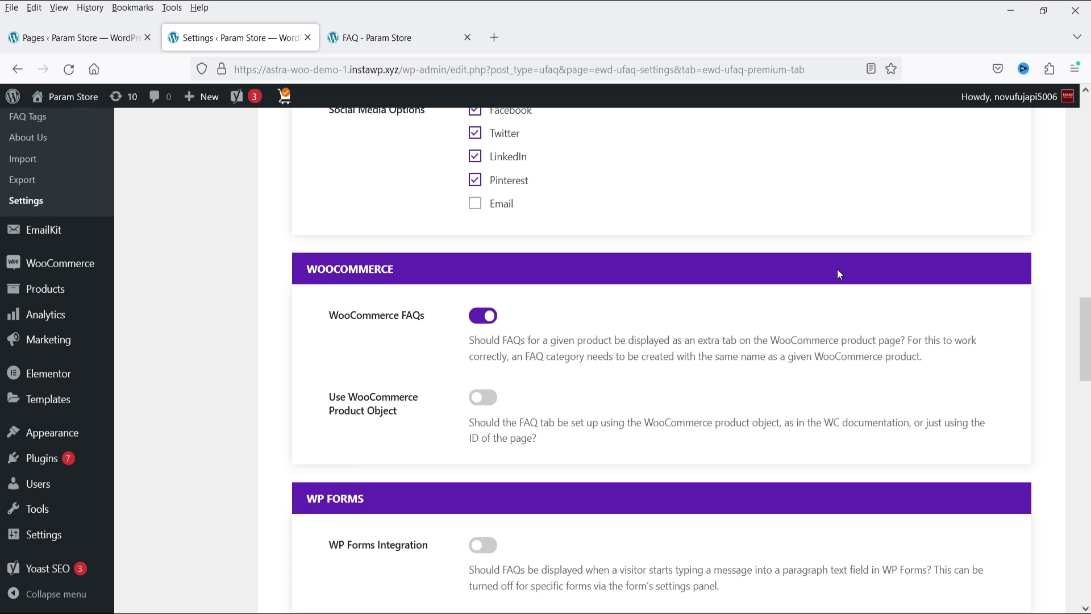
scroll(352, 246, "down", 4)
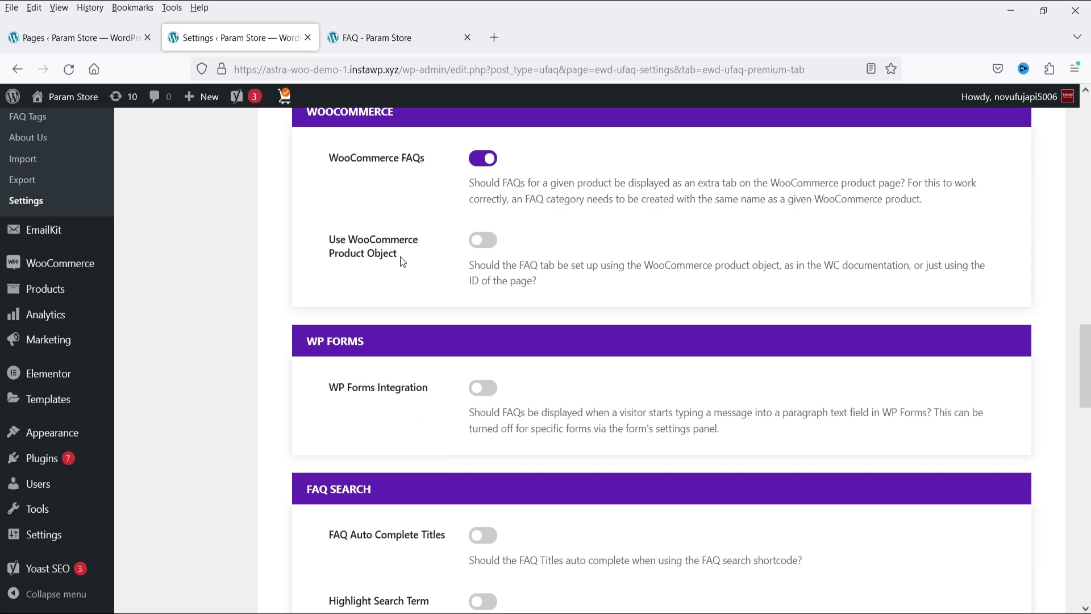
left_click(473, 242)
Look through the WP Forms, FAQ Search, Submit FAQ and FAQ Elements Order settings
scroll(684, 289, "down", 6)
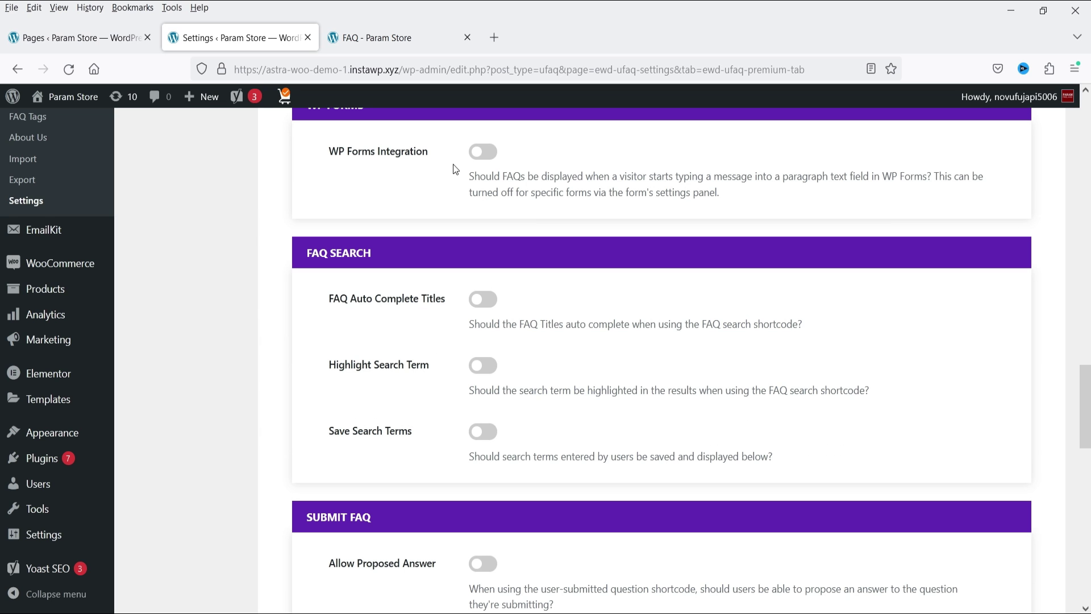
scroll(456, 169, "down", 2)
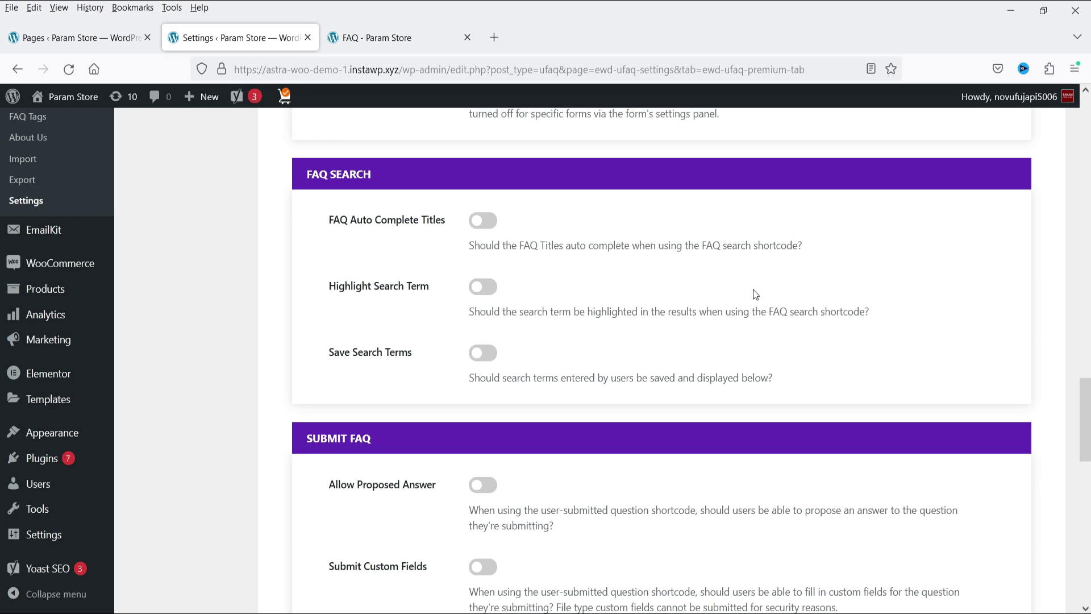
scroll(392, 223, "down", 10)
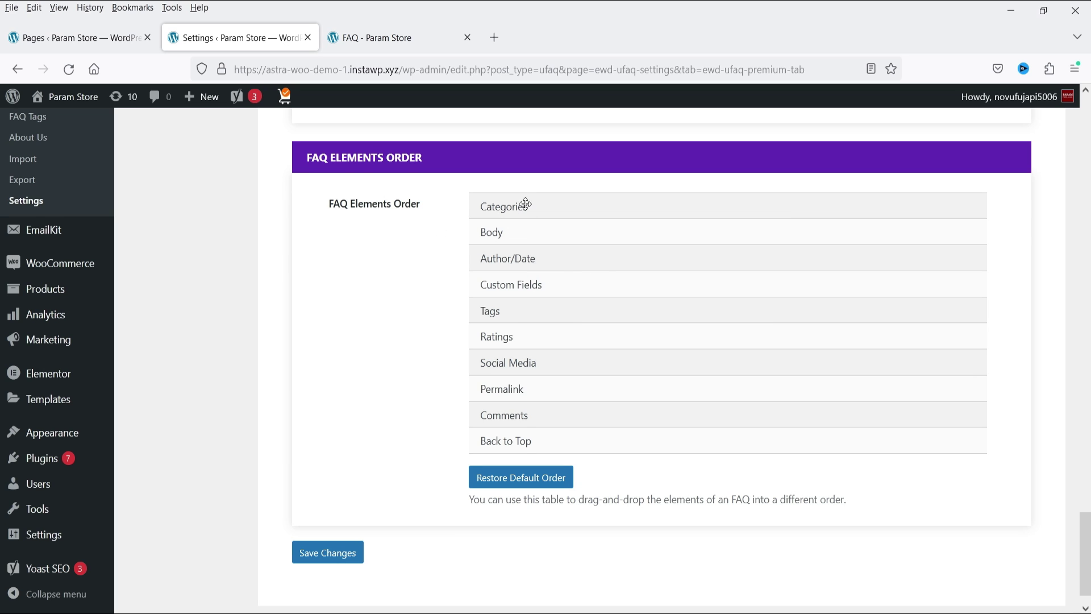
mouse_move(531, 207)
left_mouse_down()
mouse_move(533, 232)
mouse_move(540, 203)
left_mouse_up()
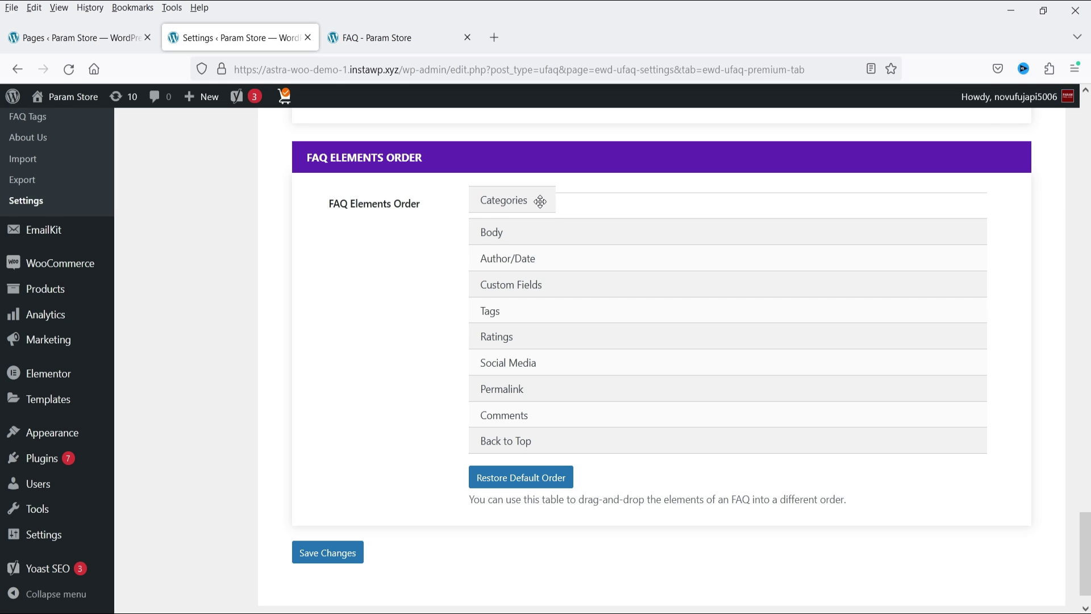
scroll(435, 225, "down", 1)
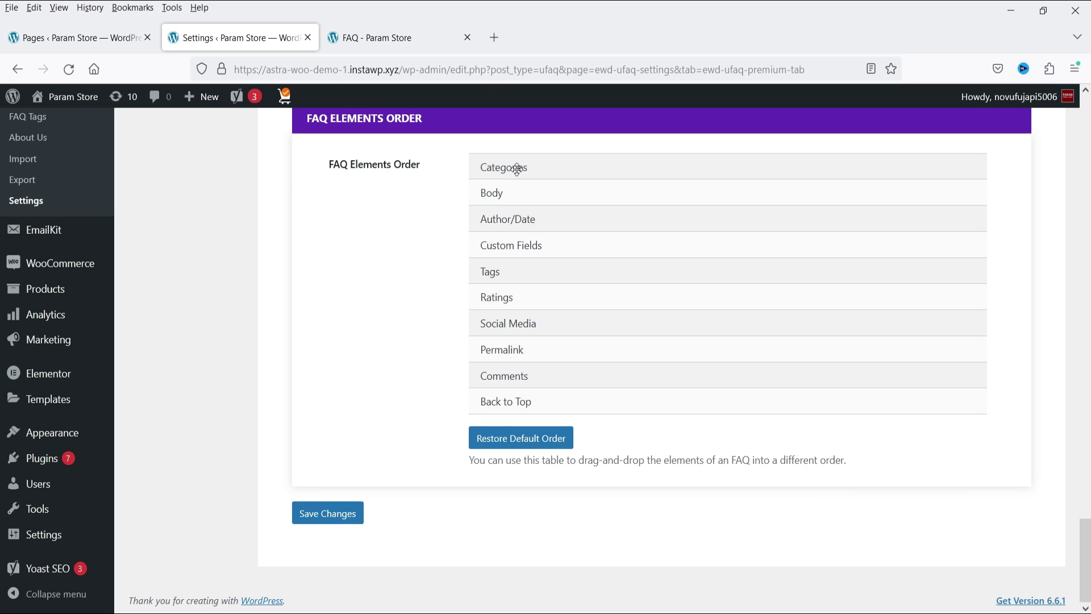
Compare the FAQ Elements Order list with the expanded wiper blades question on the live FAQ page
left_click(400, 44)
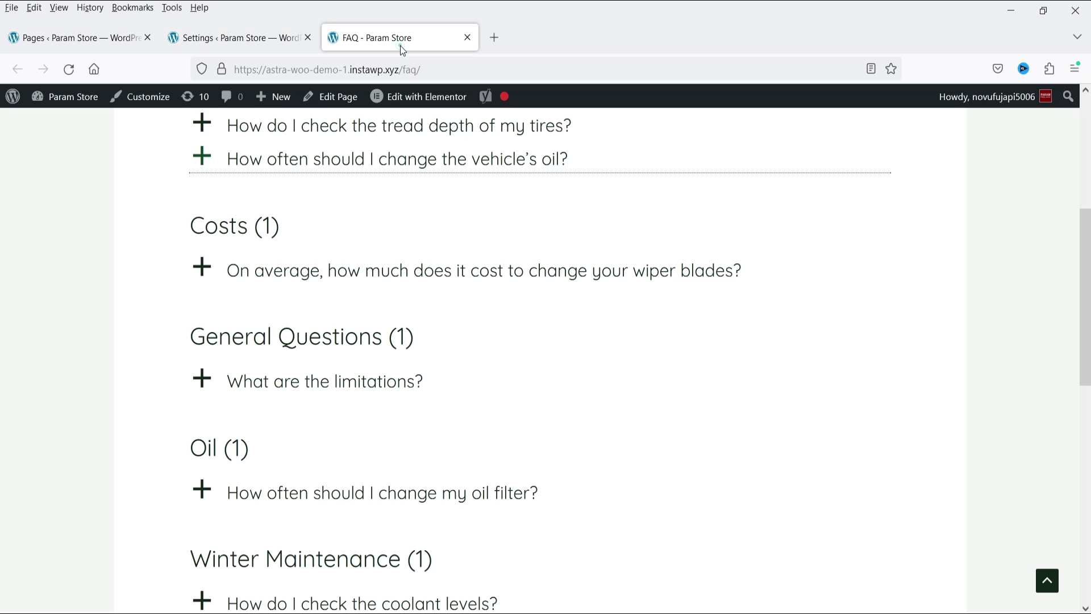
left_click(292, 267)
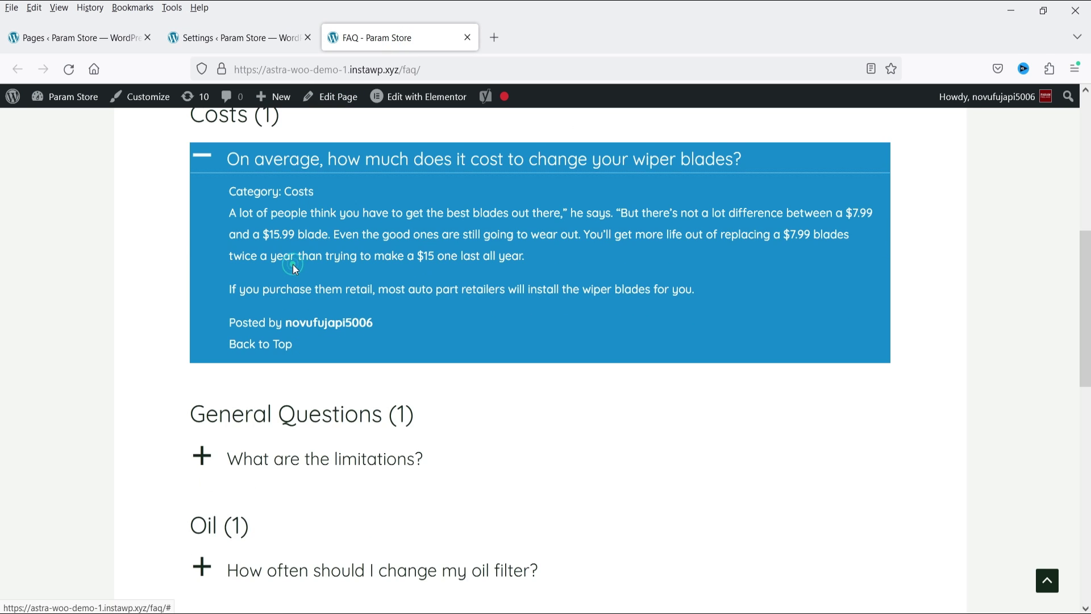
left_click(236, 37)
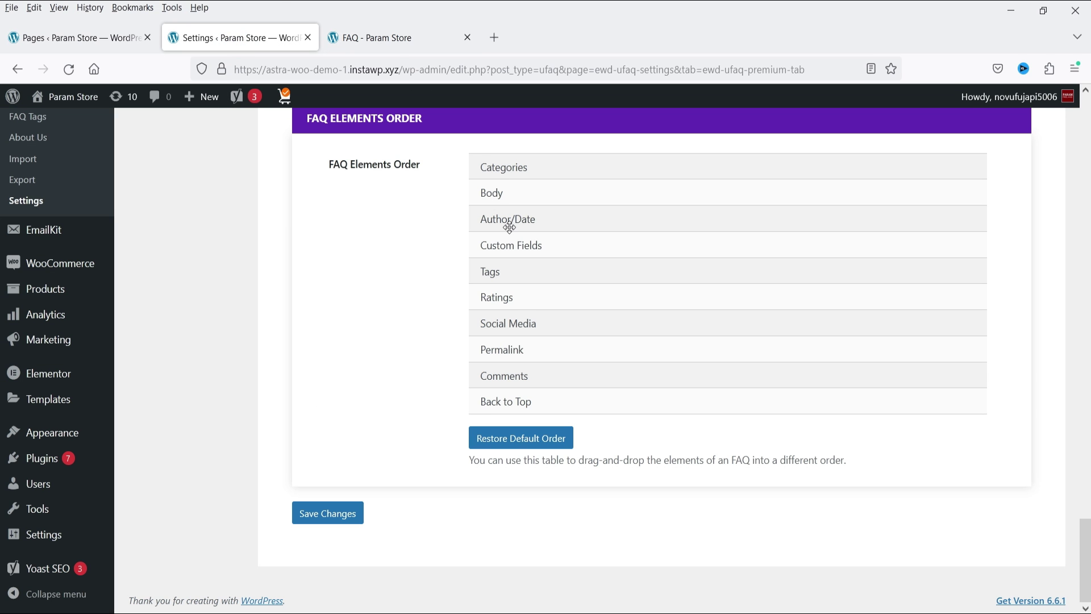
left_click(377, 40)
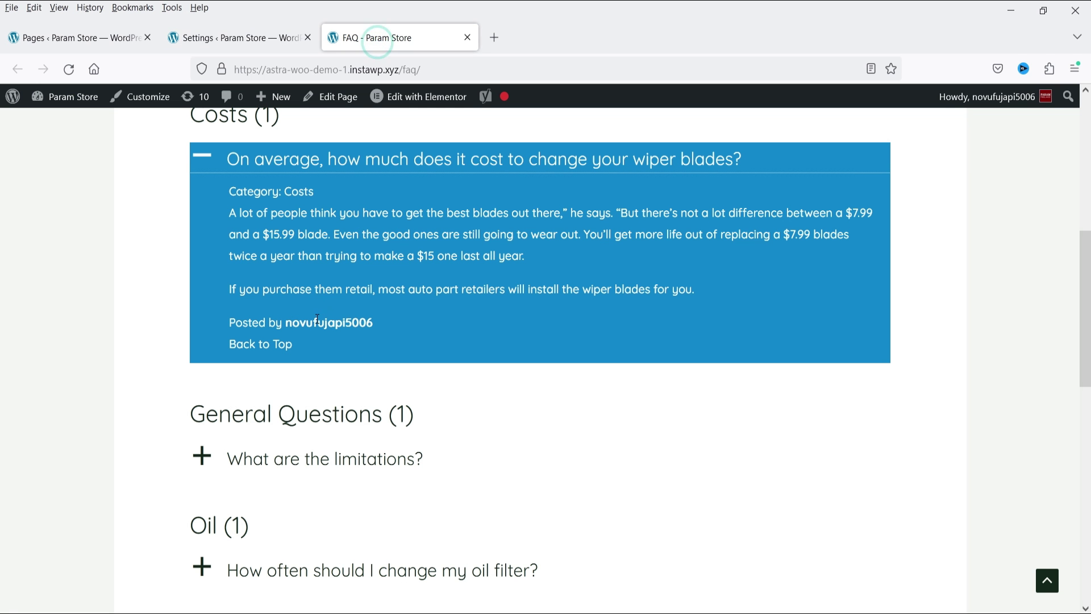
left_click(236, 37)
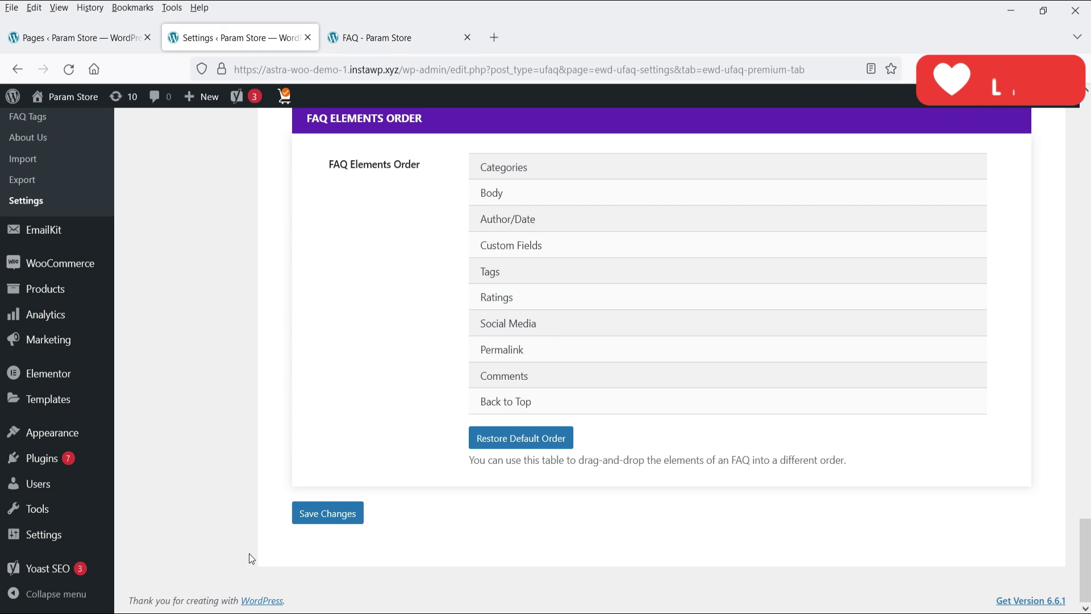
Save the Premium settings and reload the live FAQ page to check its column layout
left_click(341, 520)
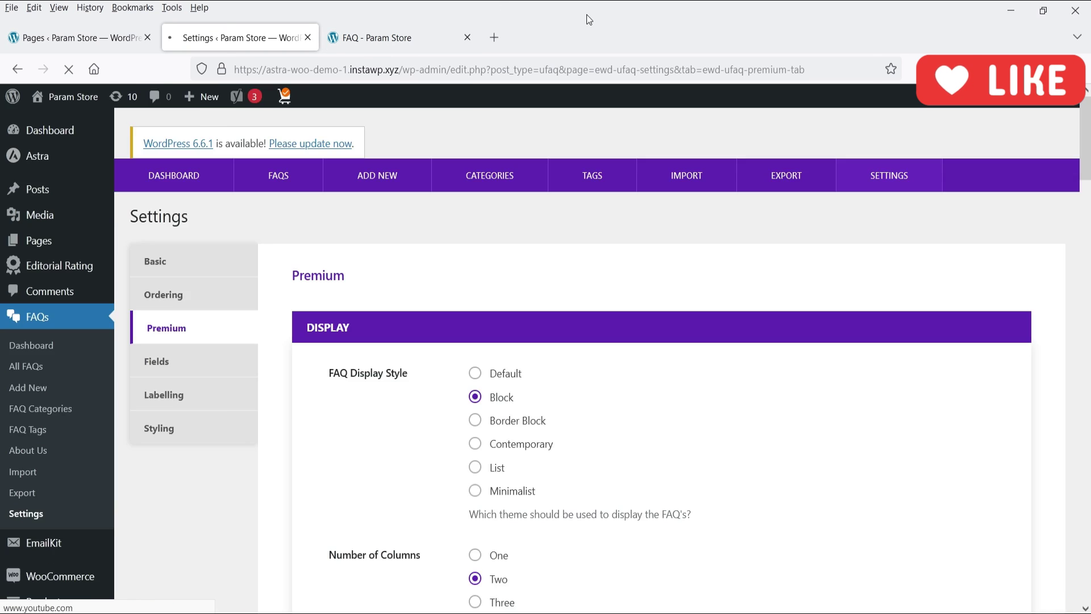
left_click(392, 37)
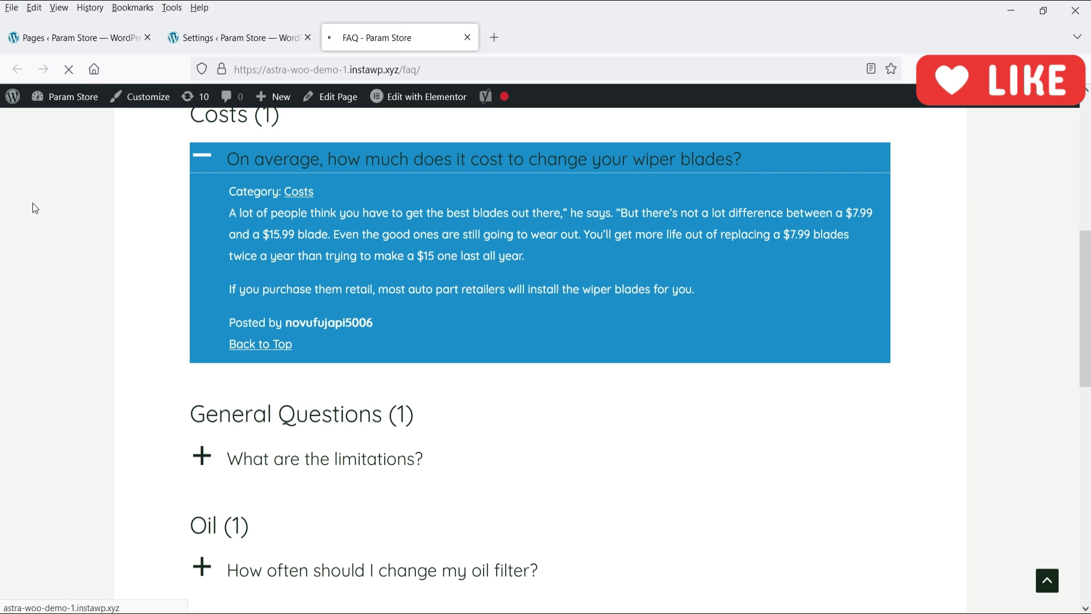
scroll(42, 219, "down", 3)
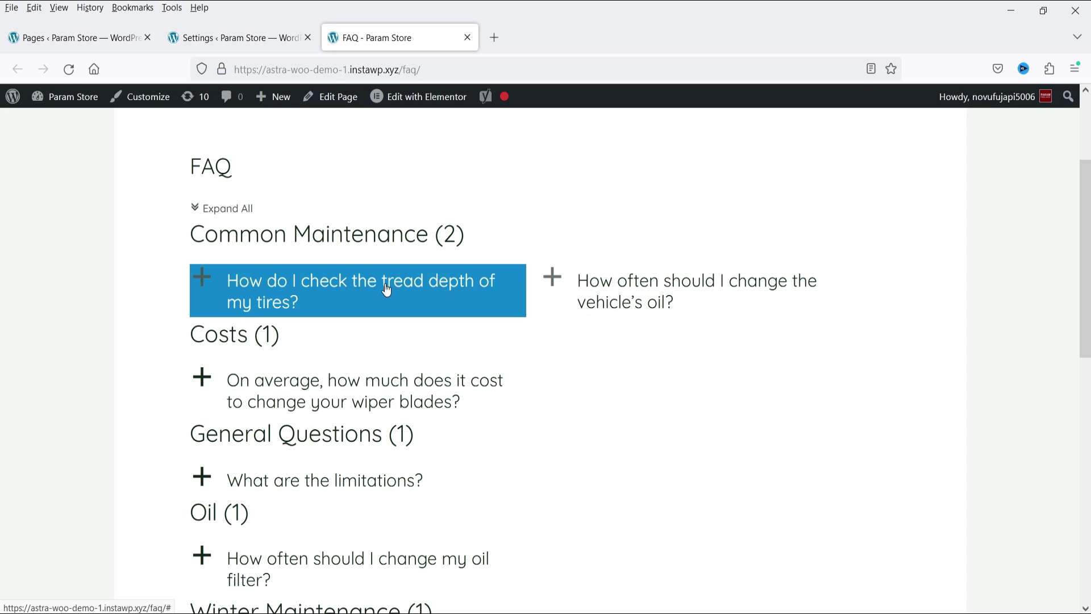
Expand the vehicle's oil question on the live FAQ page to check its social sharing buttons
left_click(245, 38)
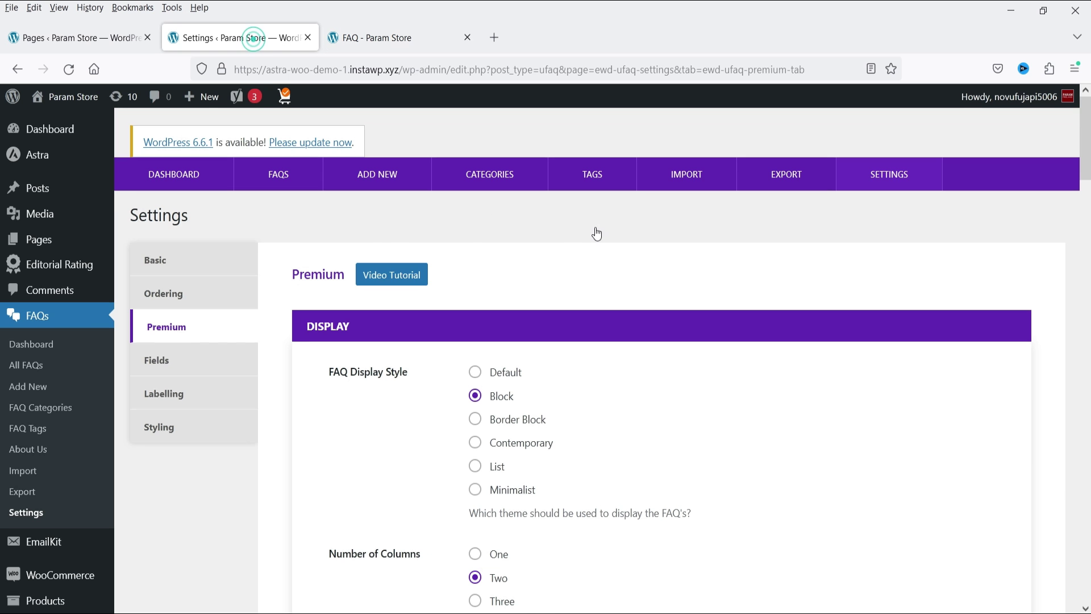
scroll(594, 228, "down", 5)
left_click(383, 39)
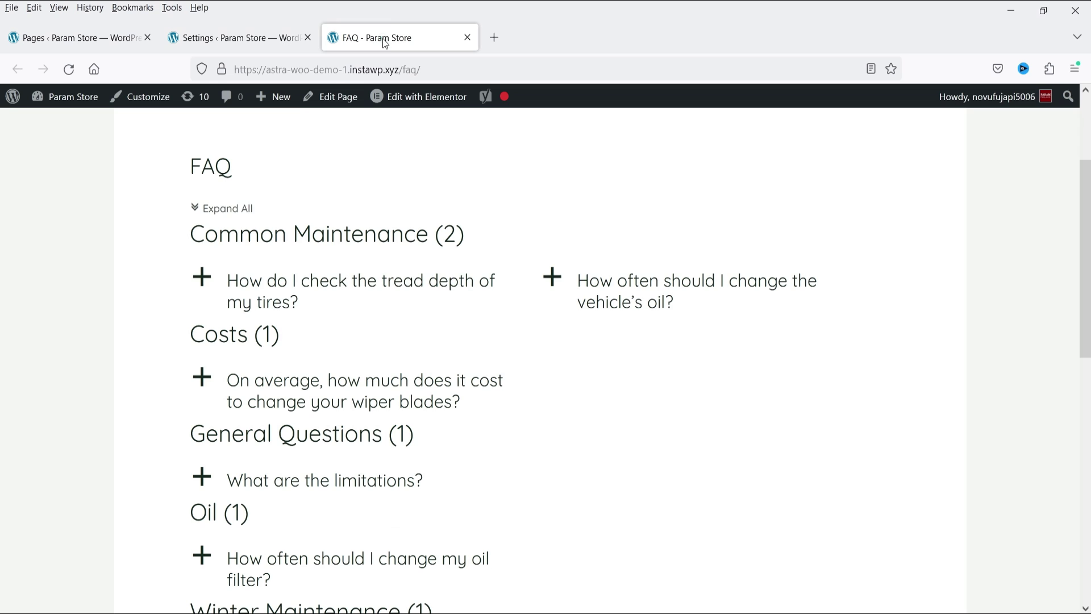
left_click(703, 302)
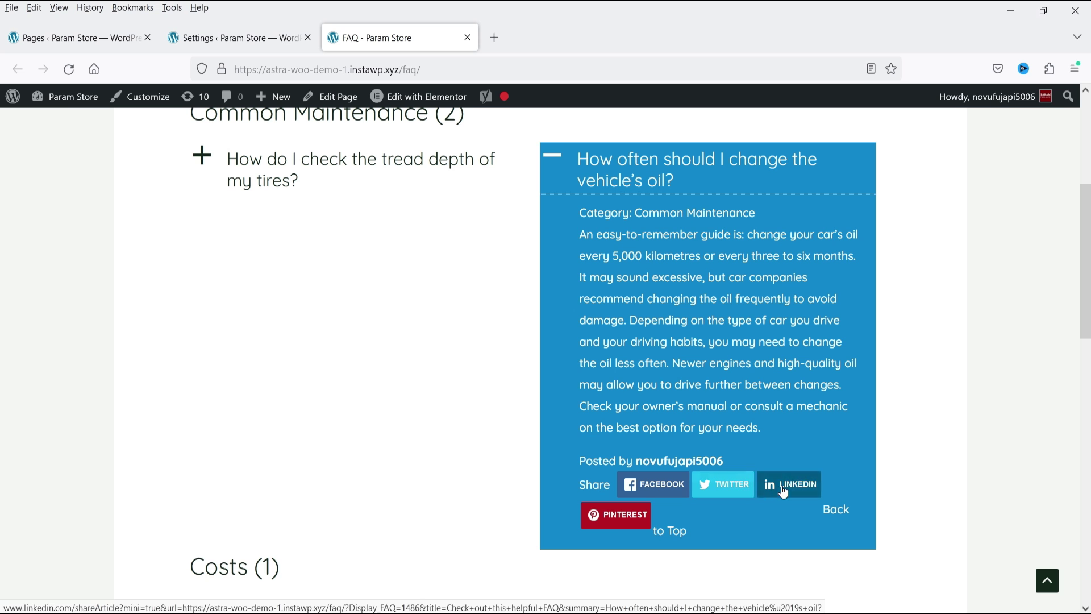
Set the FAQ Display Style to Border Block in the Premium settings and save the changes
left_click(243, 34)
scroll(625, 335, "down", 5)
scroll(608, 318, "down", 8)
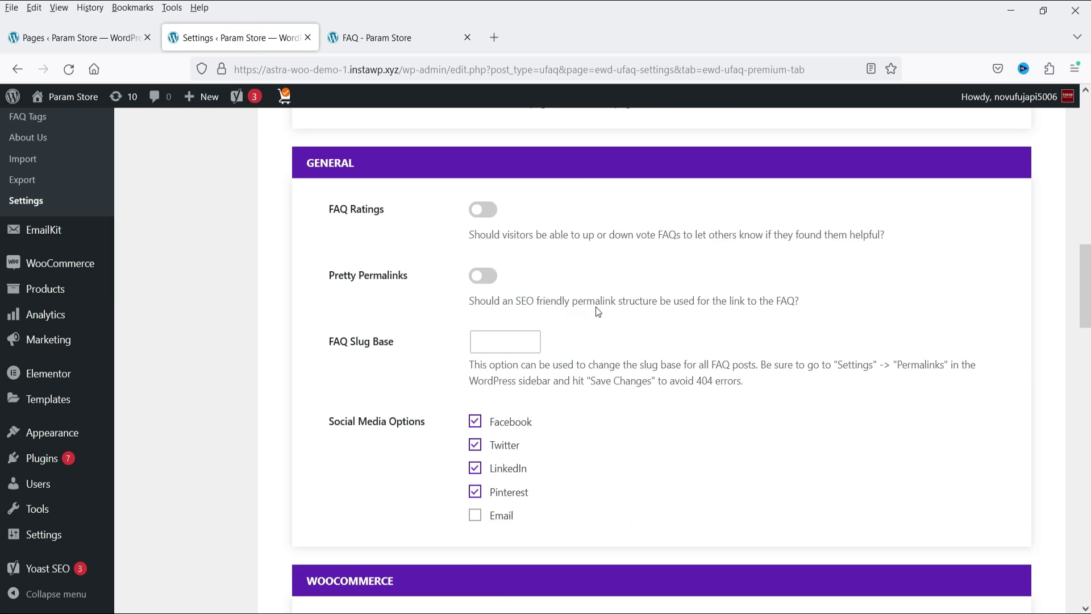
scroll(499, 233, "up", 12)
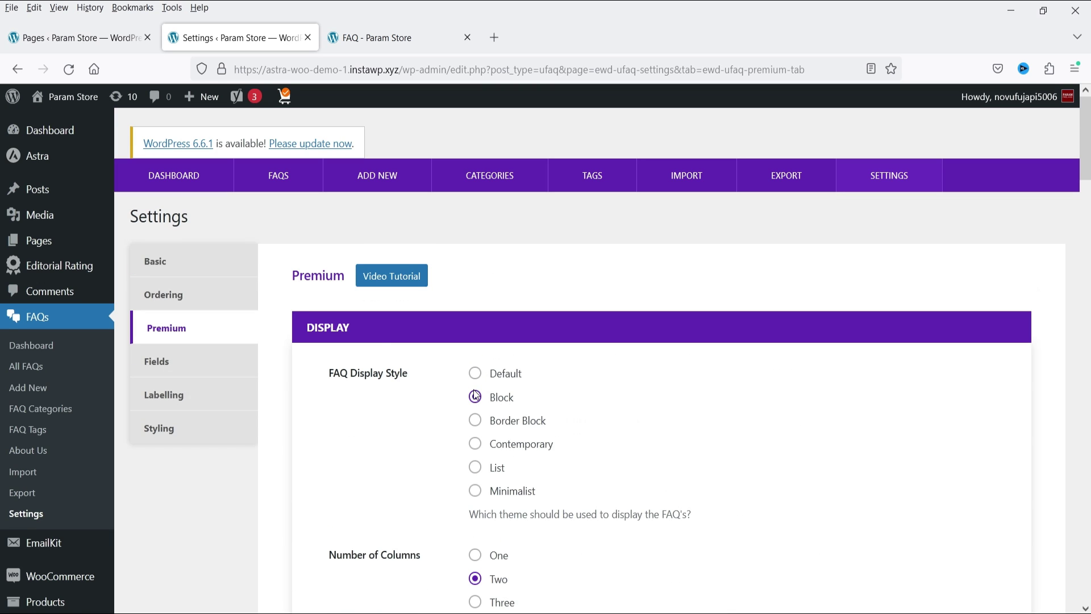
left_click(476, 421)
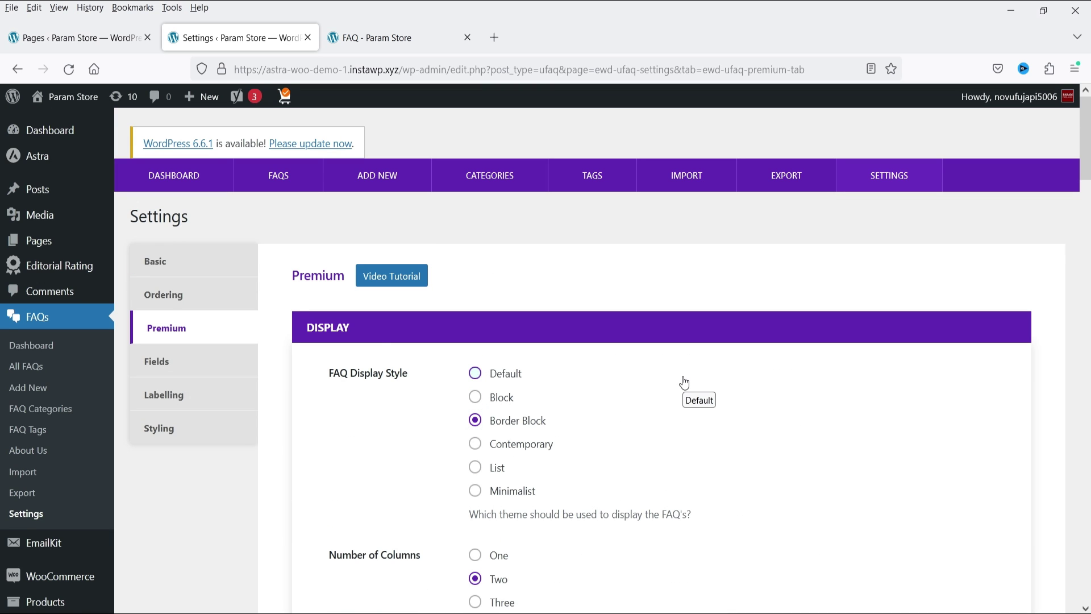
scroll(1083, 251, "down", 20)
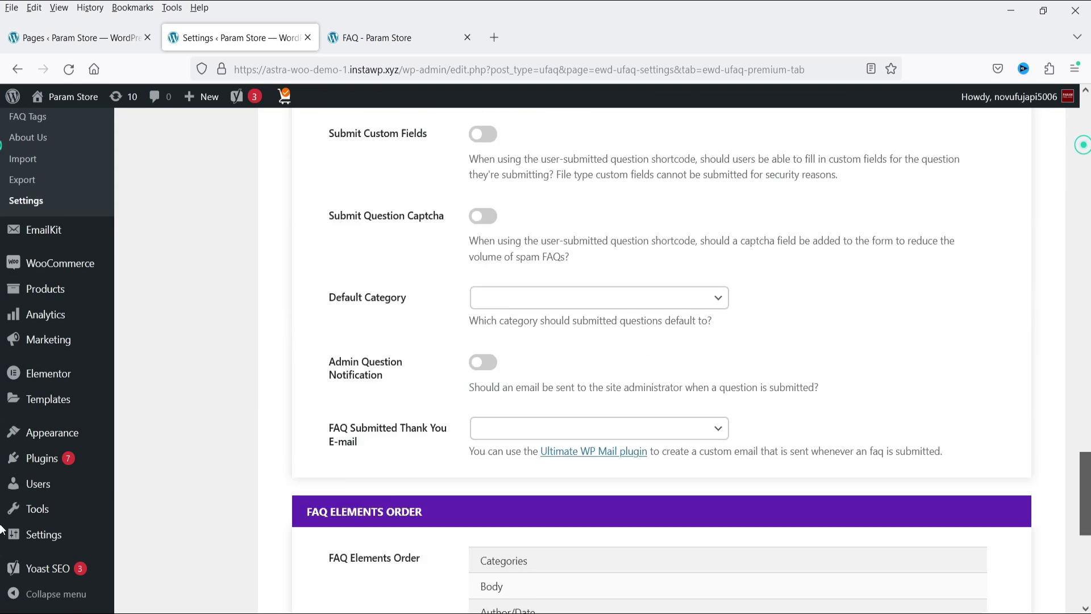
left_click(327, 513)
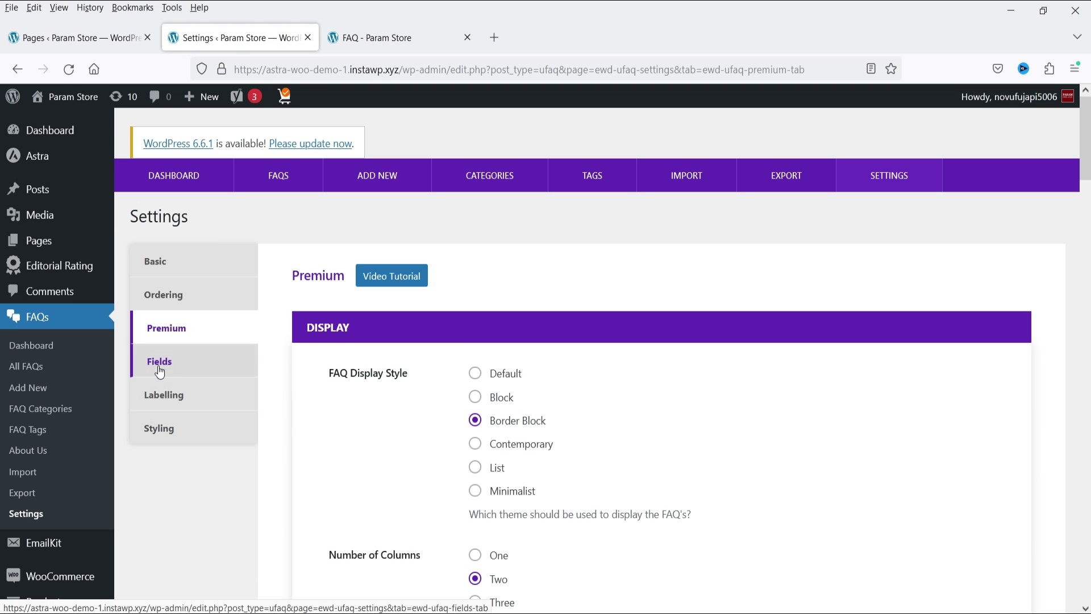
Look through the plugin's Fields settings and the Labelling options for the FAQ page, search and submit page
left_click(160, 370)
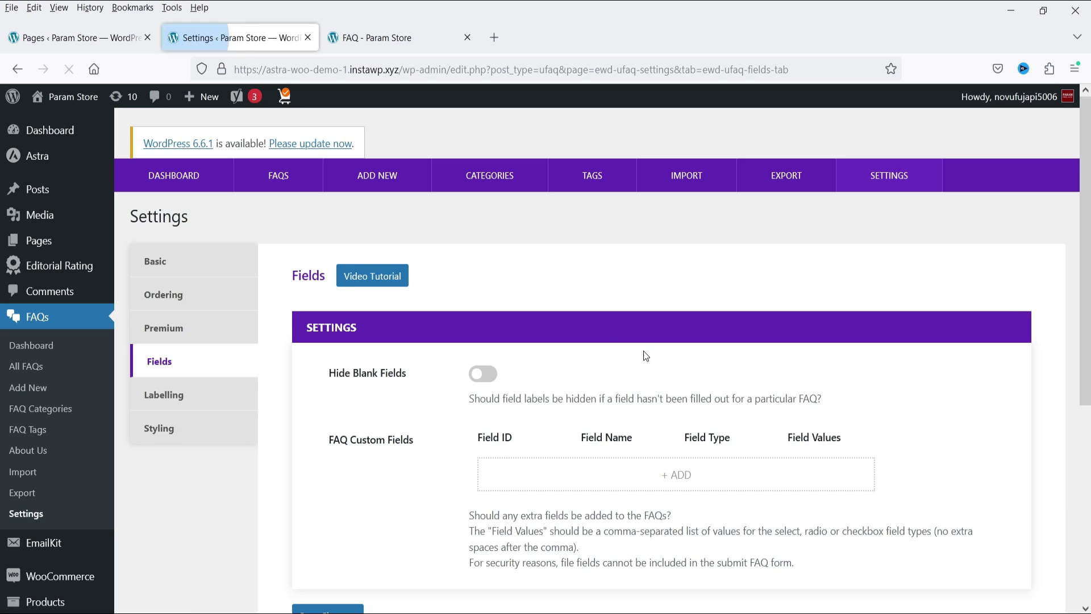
scroll(534, 348, "down", 3)
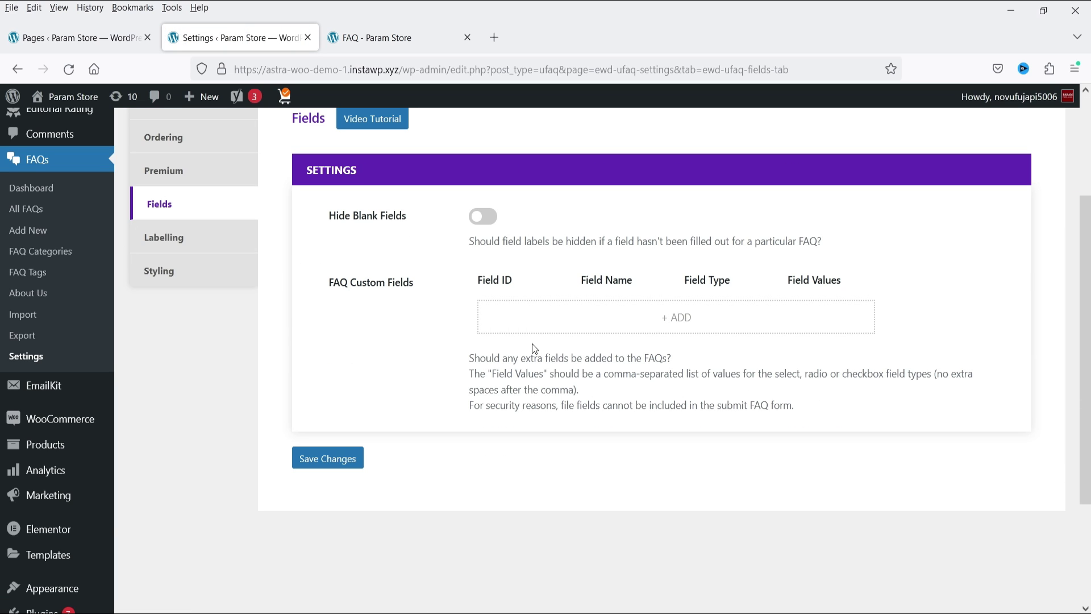
left_click(174, 238)
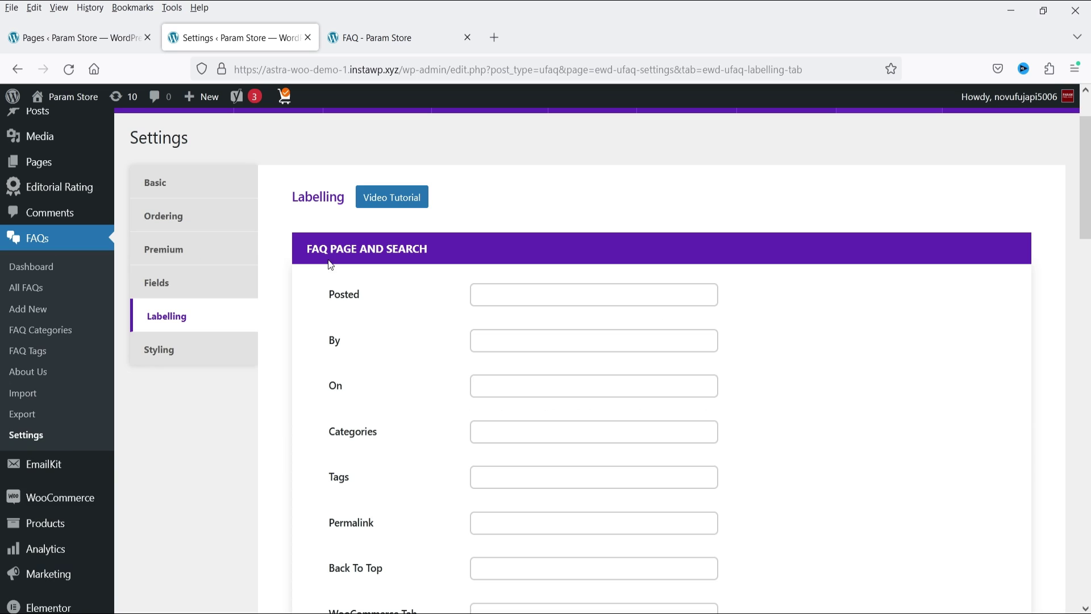
scroll(392, 278, "down", 1)
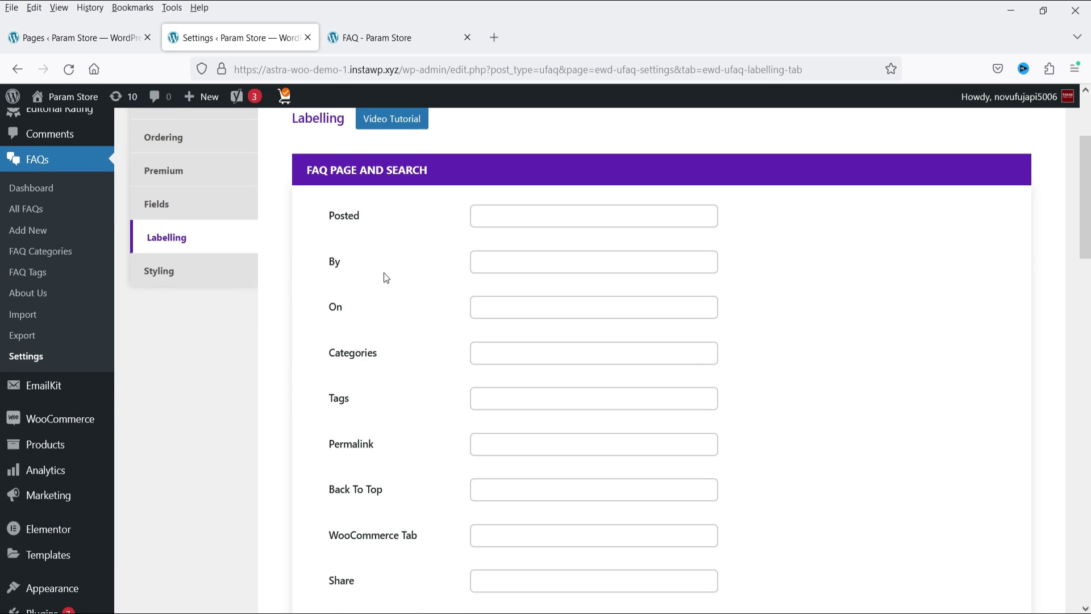
scroll(421, 281, "down", 3)
scroll(358, 261, "up", 2)
scroll(376, 286, "down", 2)
scroll(375, 285, "down", 15)
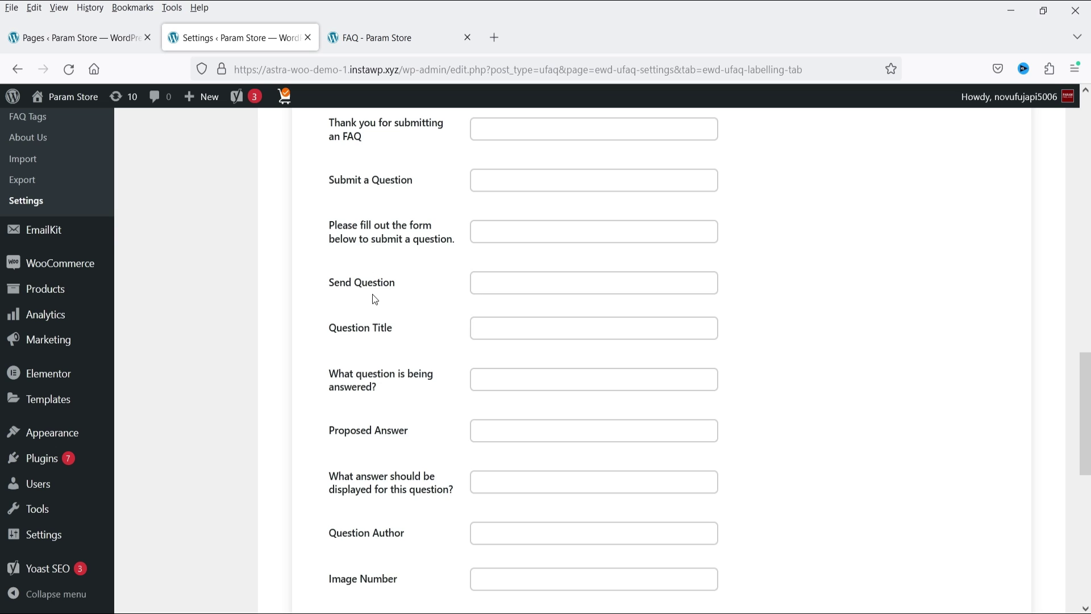
scroll(406, 278, "up", 15)
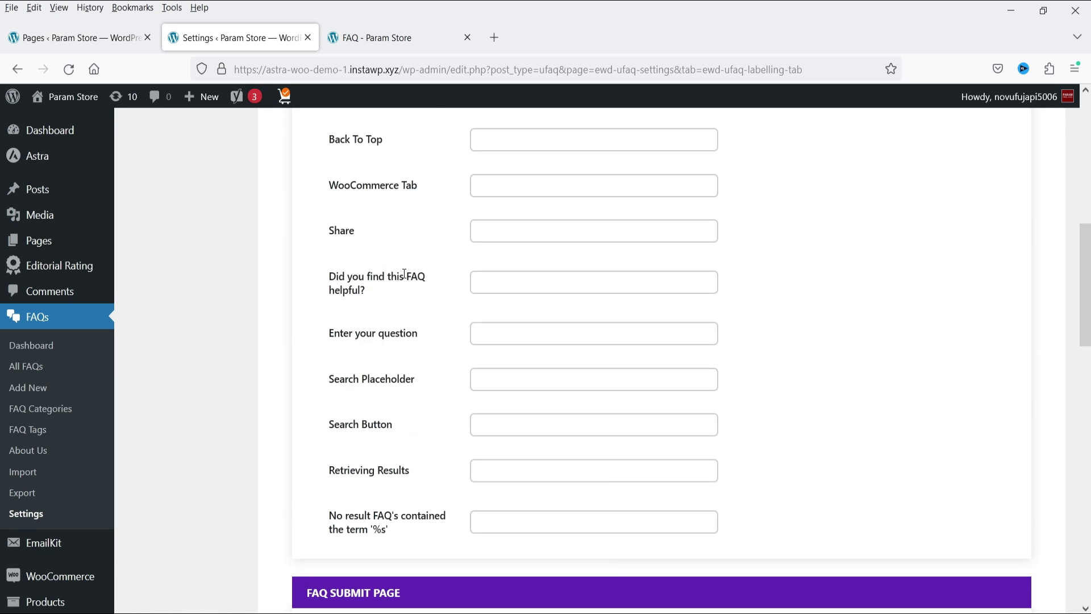
Examine the Toggle Symbol choices and toggle color options in the plugin's Styling settings
left_click(159, 315)
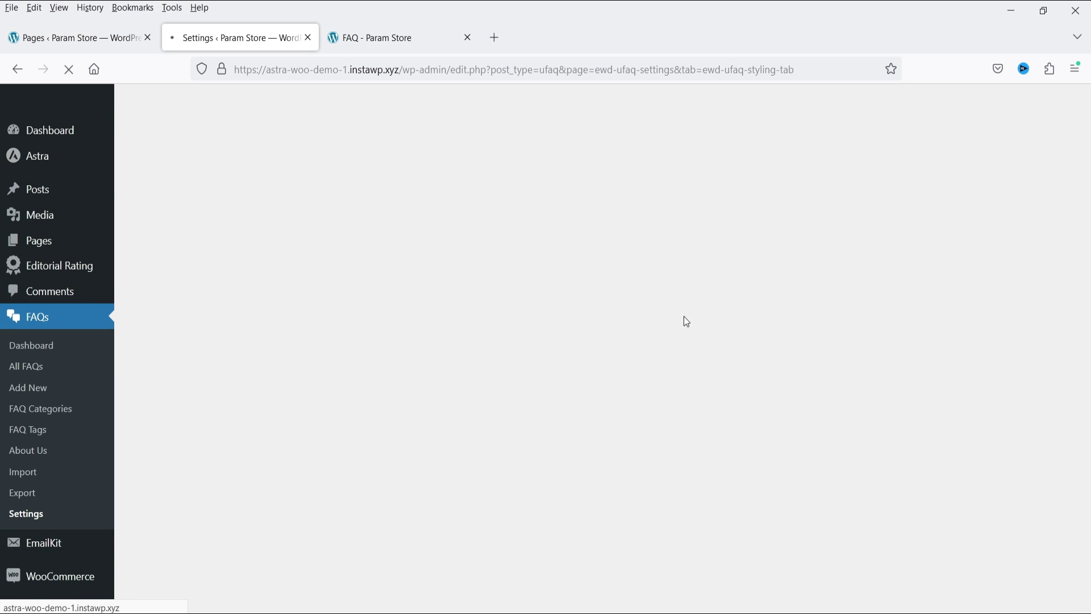
scroll(630, 291, "down", 3)
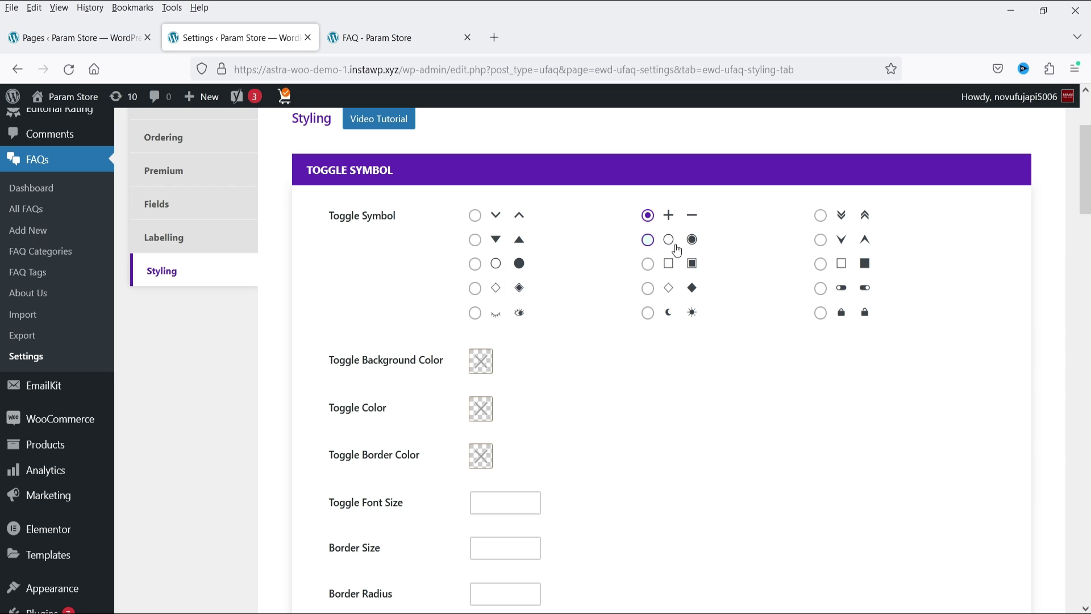
scroll(696, 290, "down", 3)
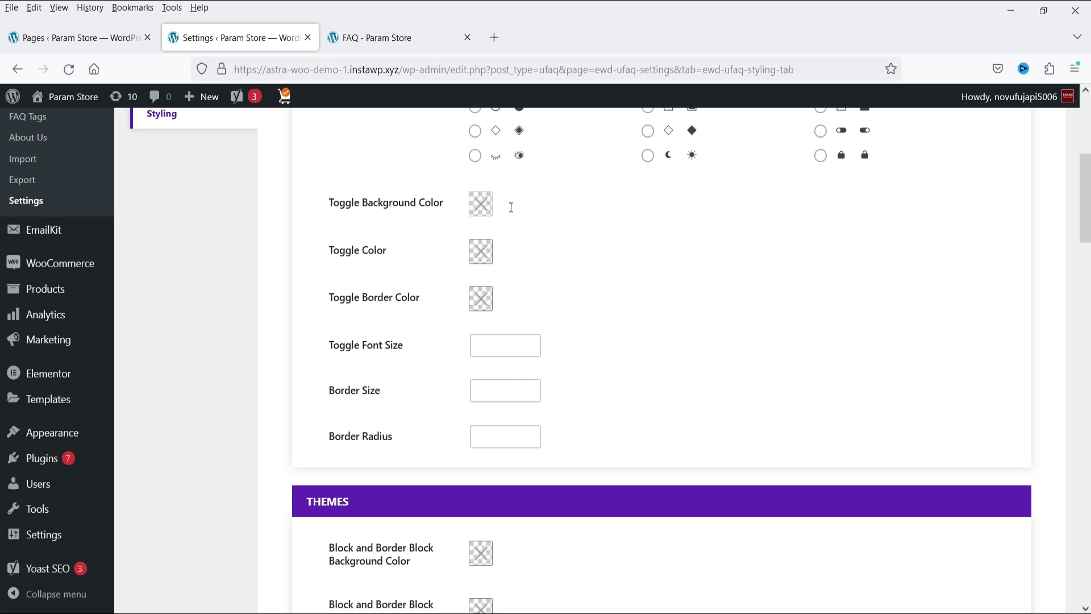
left_click(482, 206)
left_click(357, 252)
scroll(584, 267, "down", 3)
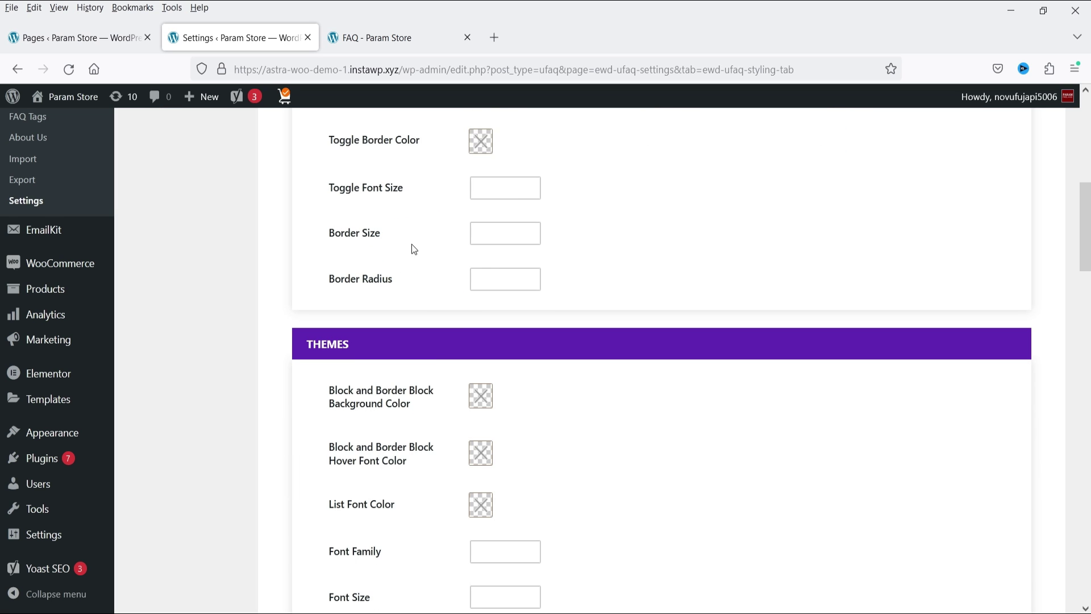
Review the Themes, FAQ Elements and Headings options in the Styling settings
scroll(421, 251, "down", 4)
scroll(568, 241, "up", 1)
scroll(567, 266, "down", 2)
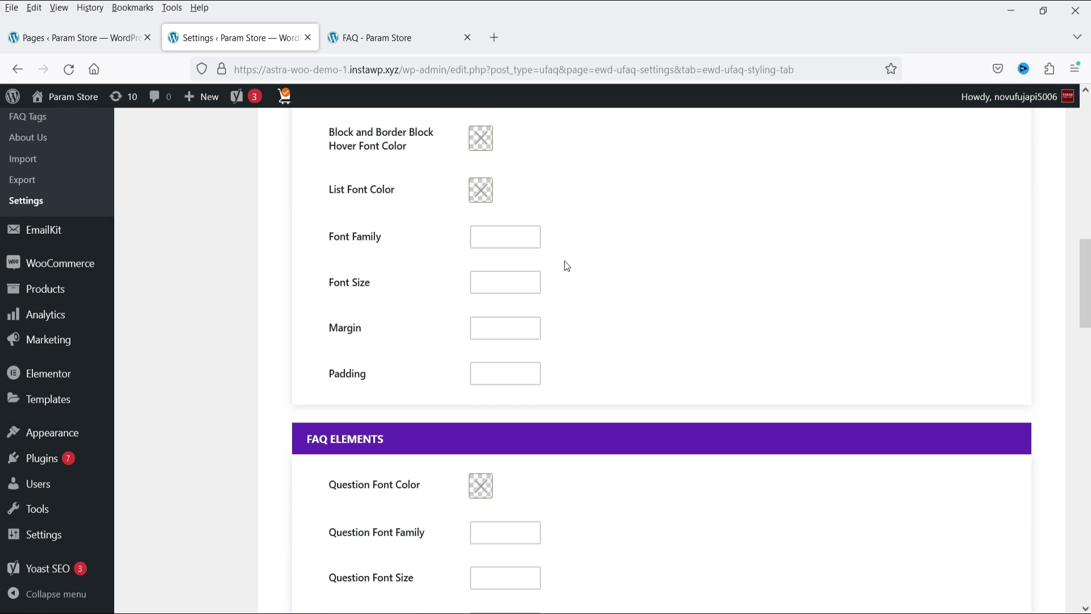
scroll(531, 241, "down", 3)
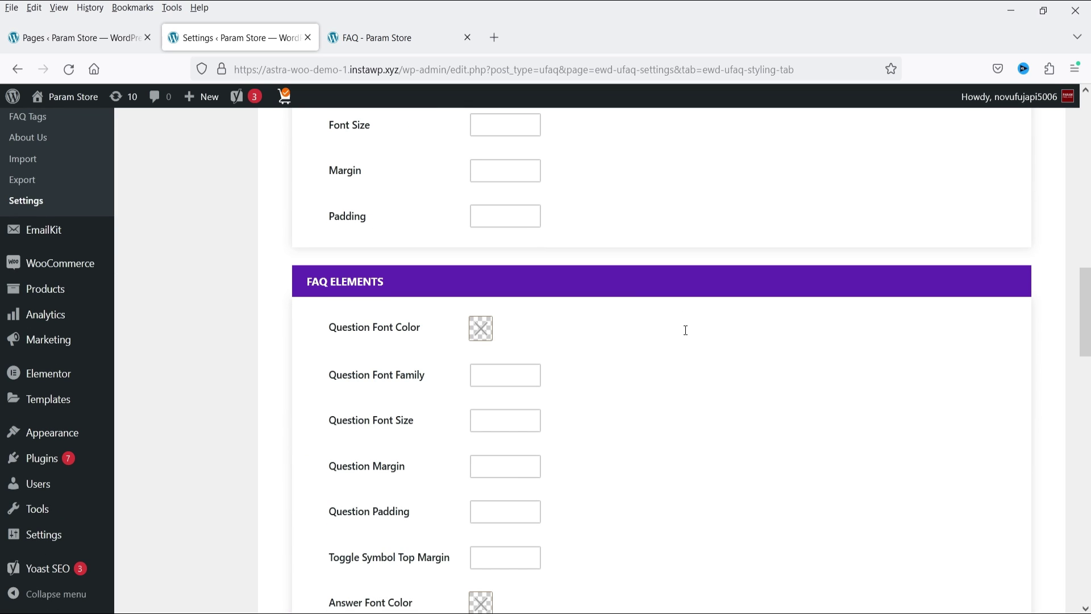
scroll(648, 300, "down", 18)
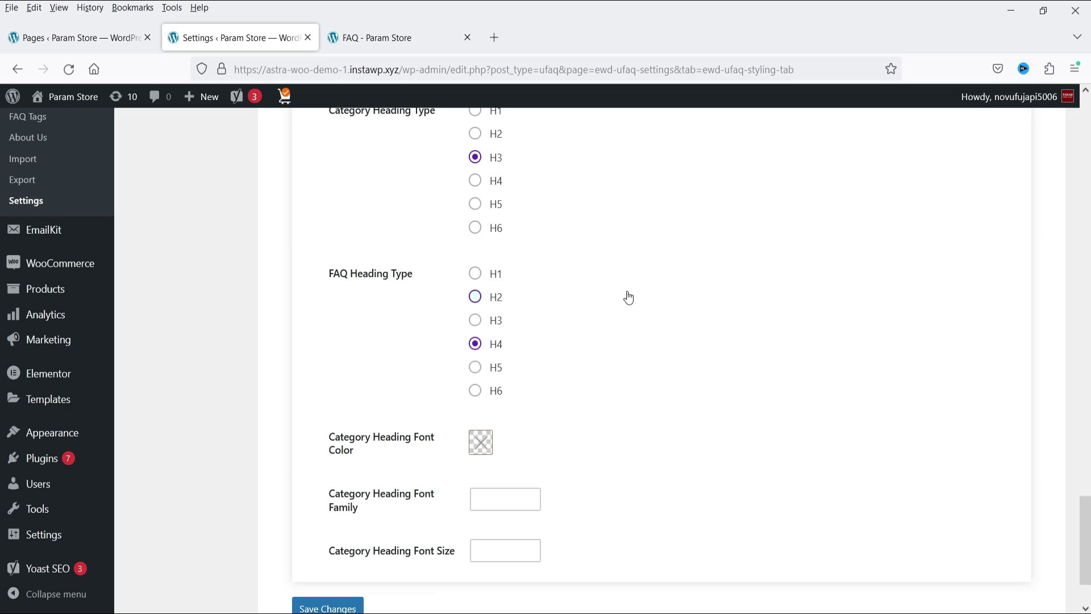
scroll(629, 297, "up", 3)
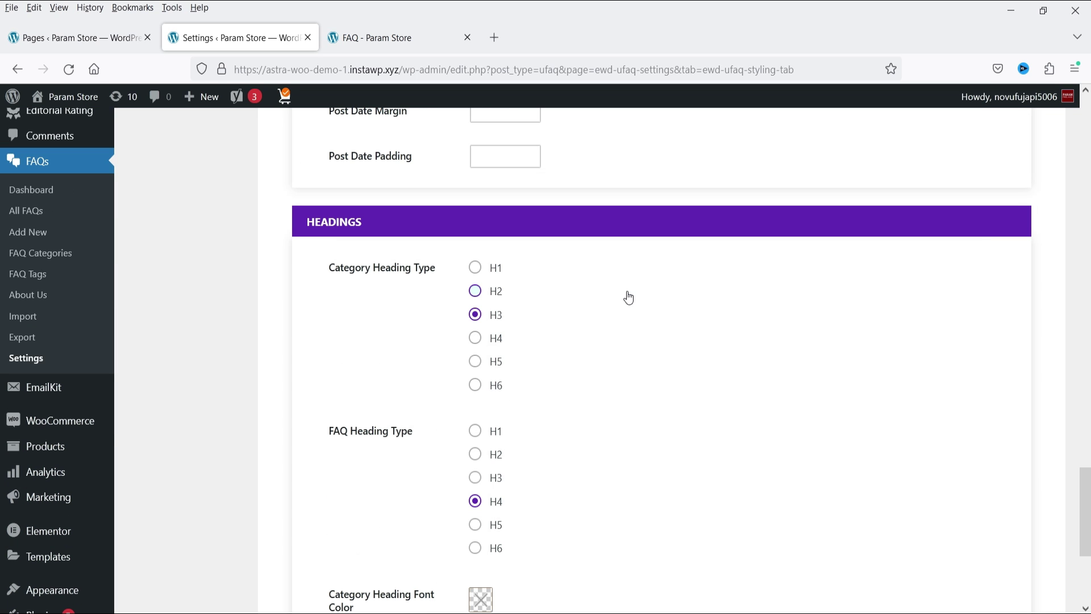
scroll(629, 300, "down", 5)
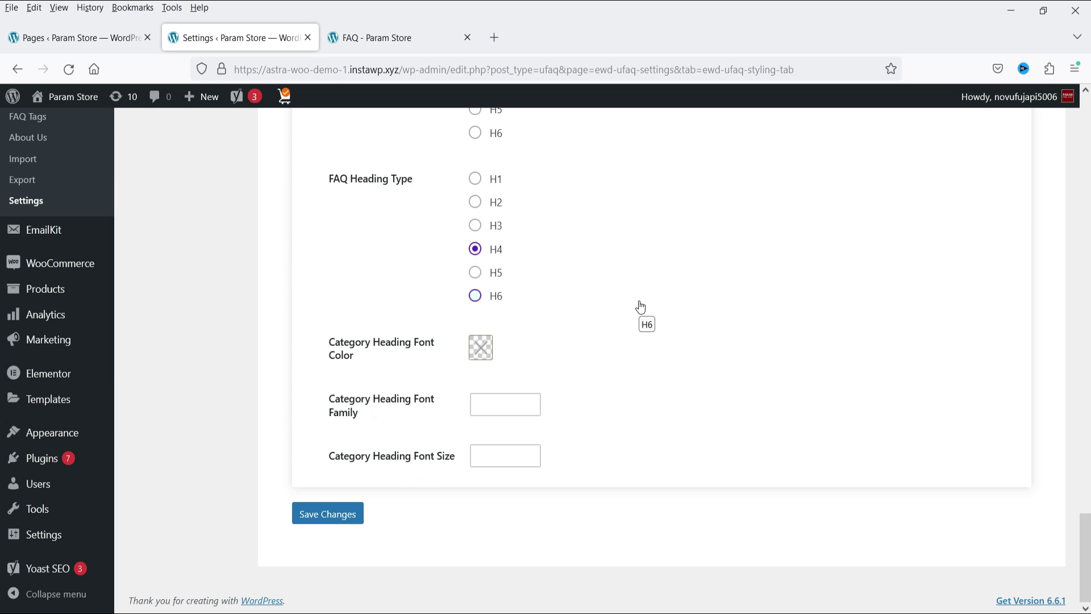
scroll(638, 301, "up", 10)
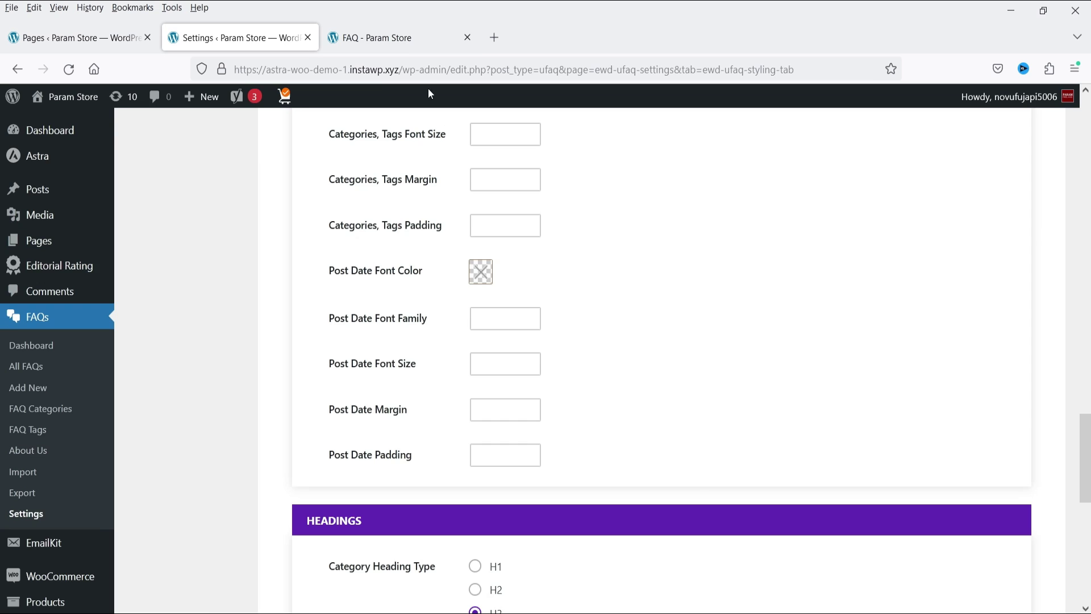
Reload the live FAQ page and expand the coolant levels and oil filter questions to check the Border Block style
left_click(392, 38)
left_click(68, 69)
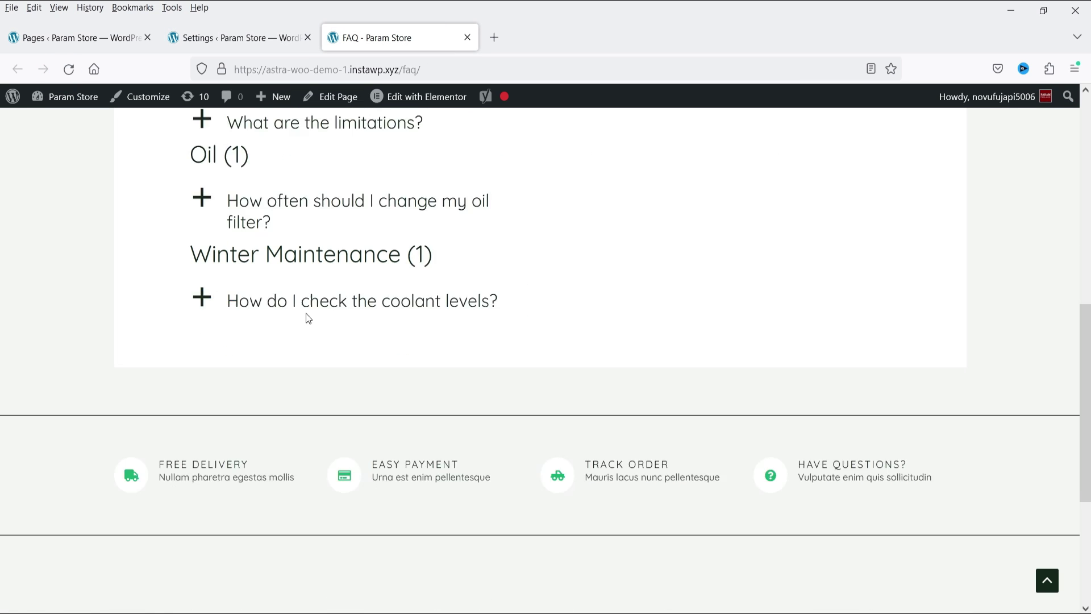
left_click(306, 299)
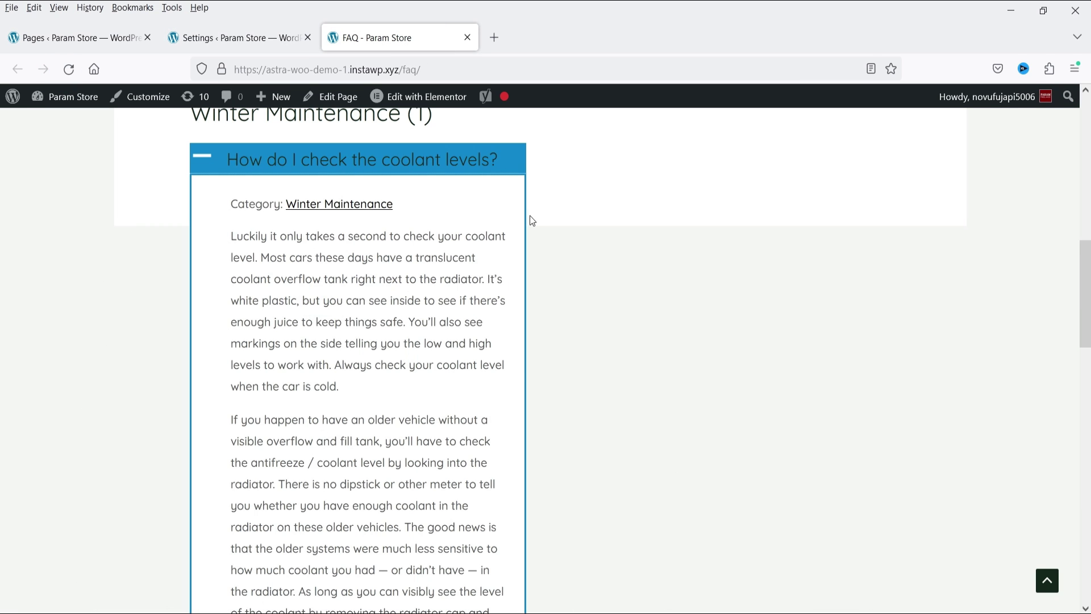
scroll(514, 419, "up", 5)
left_click(318, 318)
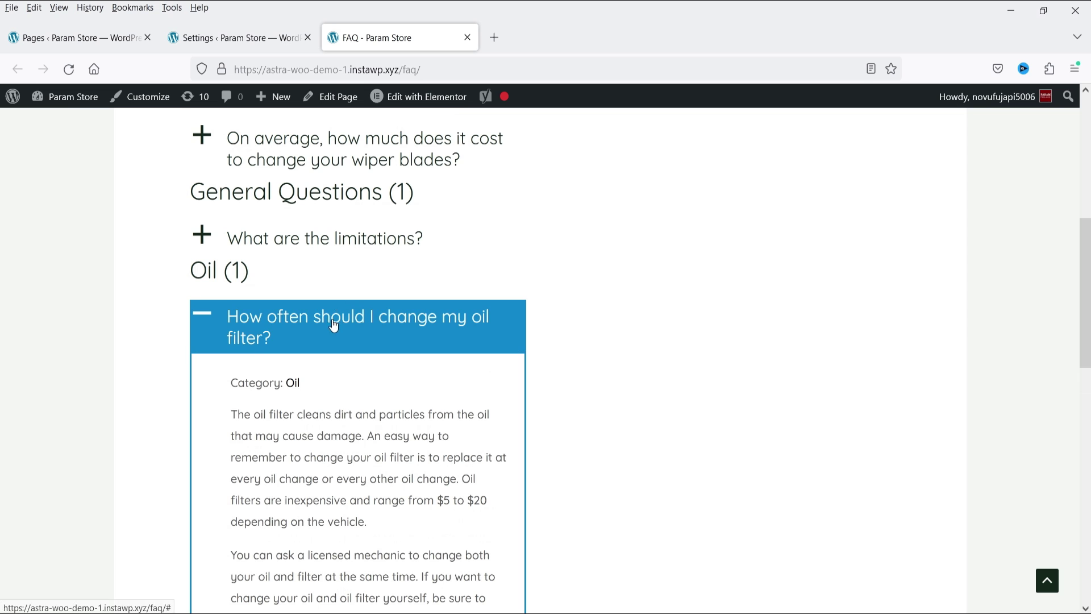
scroll(356, 341, "down", 4)
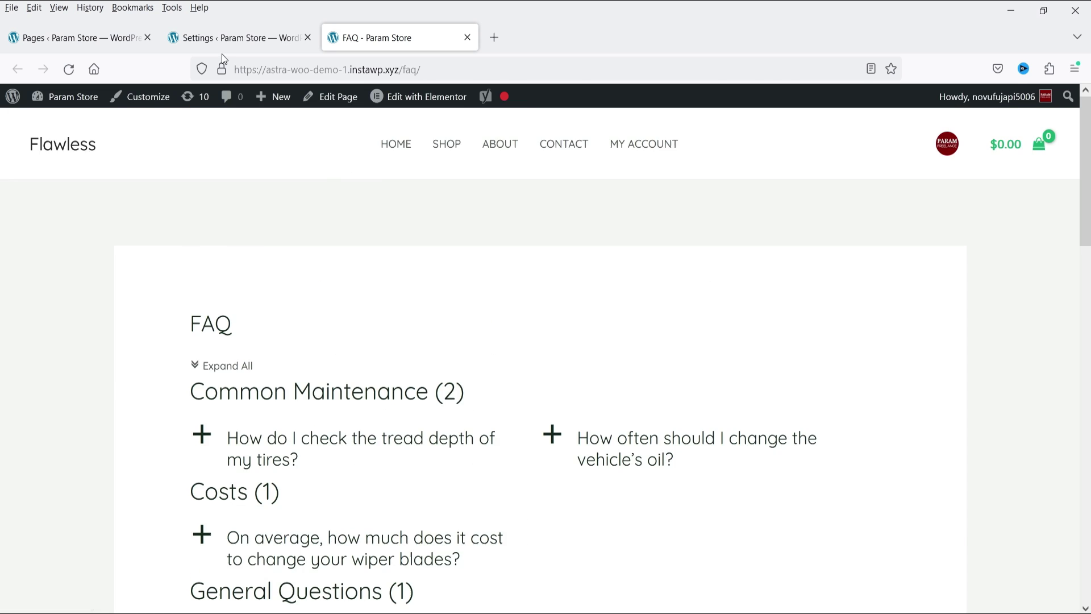
In the Premium settings, set FAQs Per Page to 2 and FAQ Page Type to Load More Button, and save
left_click(213, 43)
key("F5")
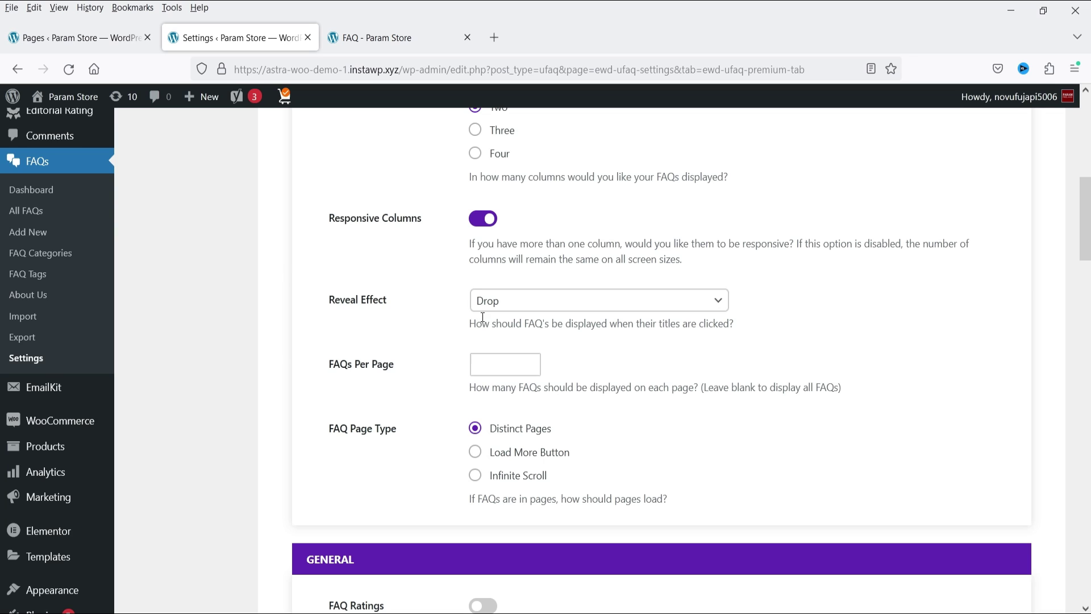
left_click(479, 365)
type("2")
left_click(472, 452)
scroll(670, 415, "down", 20)
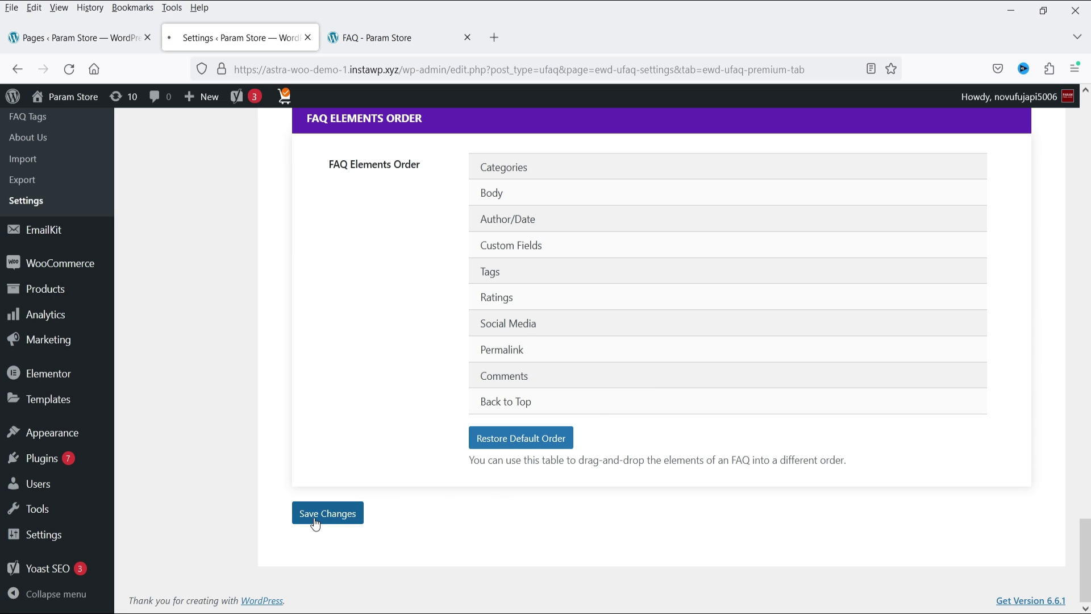
left_click(313, 517)
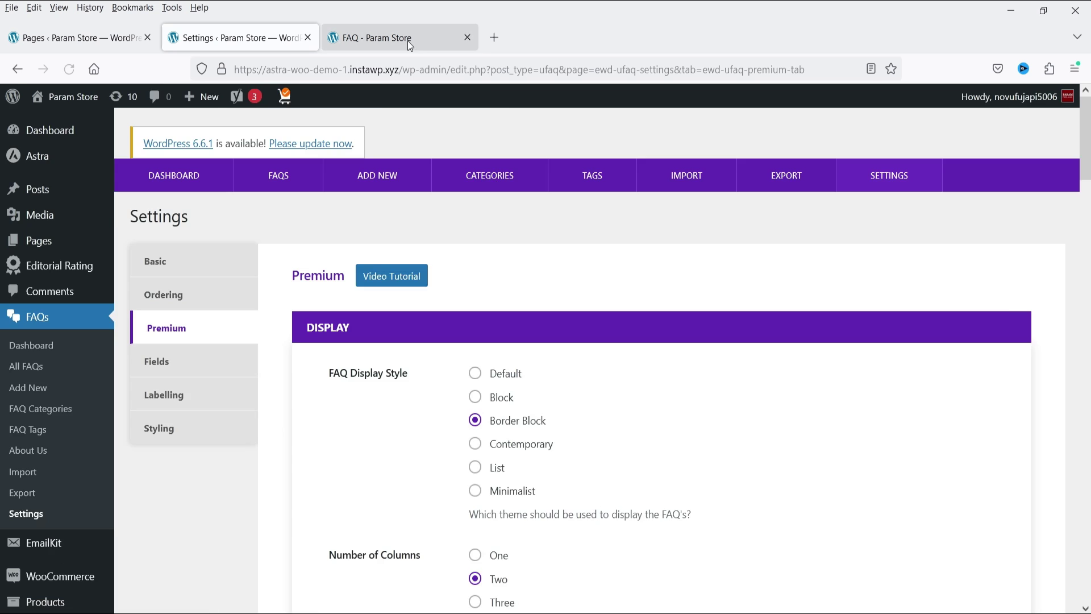
Reload the live FAQ page and load more questions until all of them are listed
left_click(410, 40)
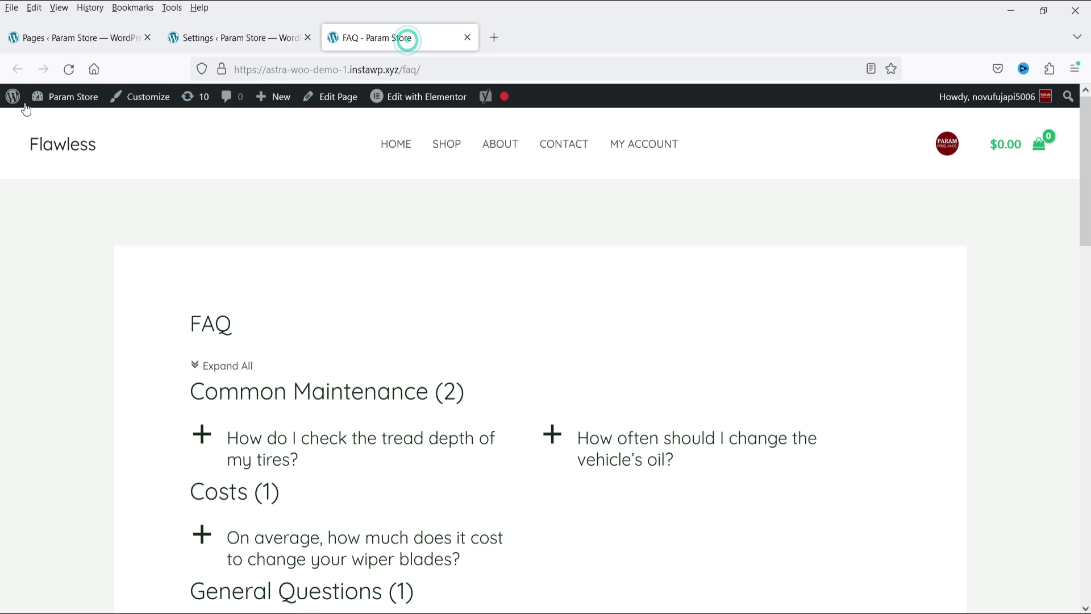
left_click(68, 68)
scroll(49, 307, "down", 2)
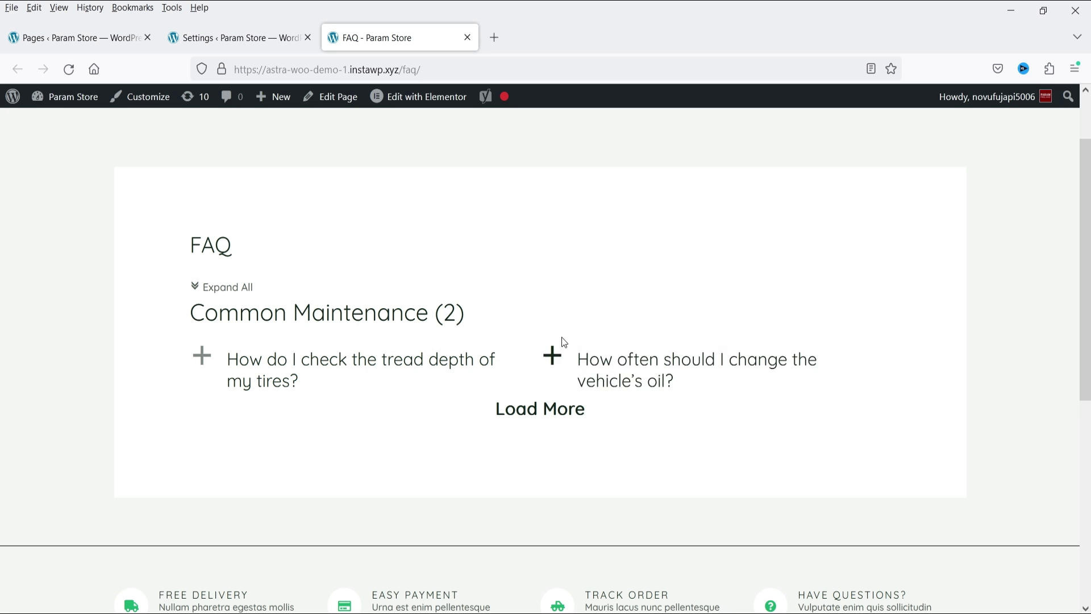
left_click(555, 415)
left_click(536, 408)
scroll(524, 278, "down", 4)
left_click(548, 250)
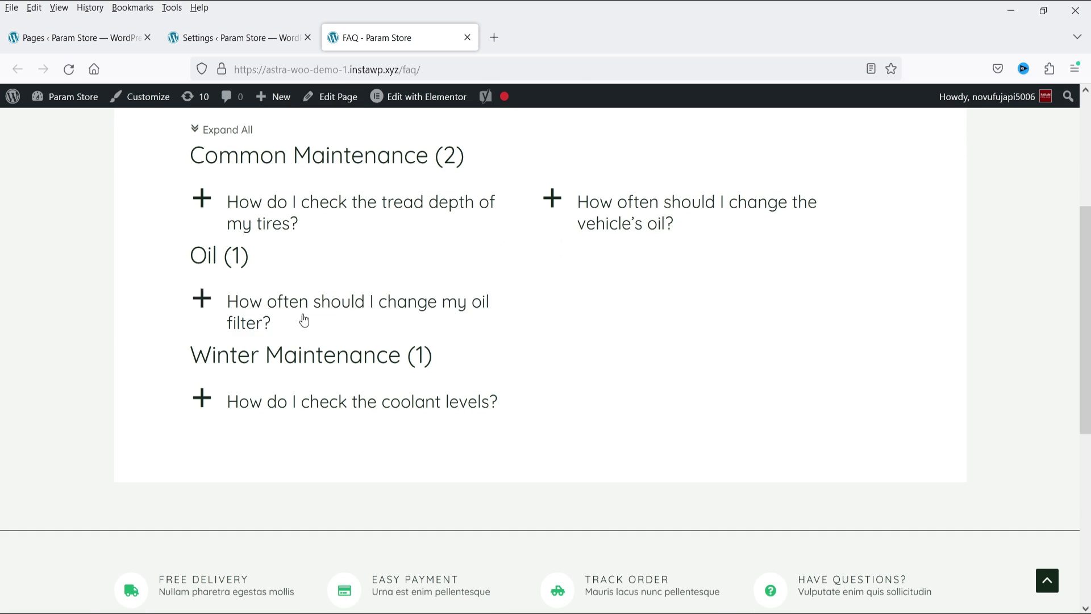
In the Premium settings, change the FAQ Page Type to Distinct Pages and save the changes
left_click(223, 37)
scroll(621, 324, "down", 5)
scroll(562, 319, "down", 4)
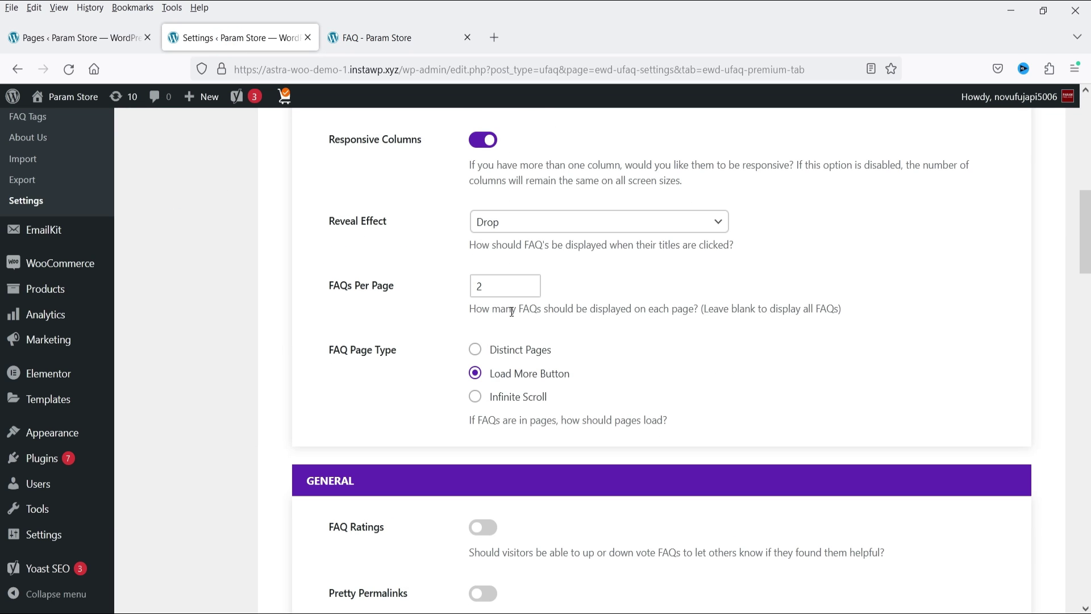
left_click(477, 398)
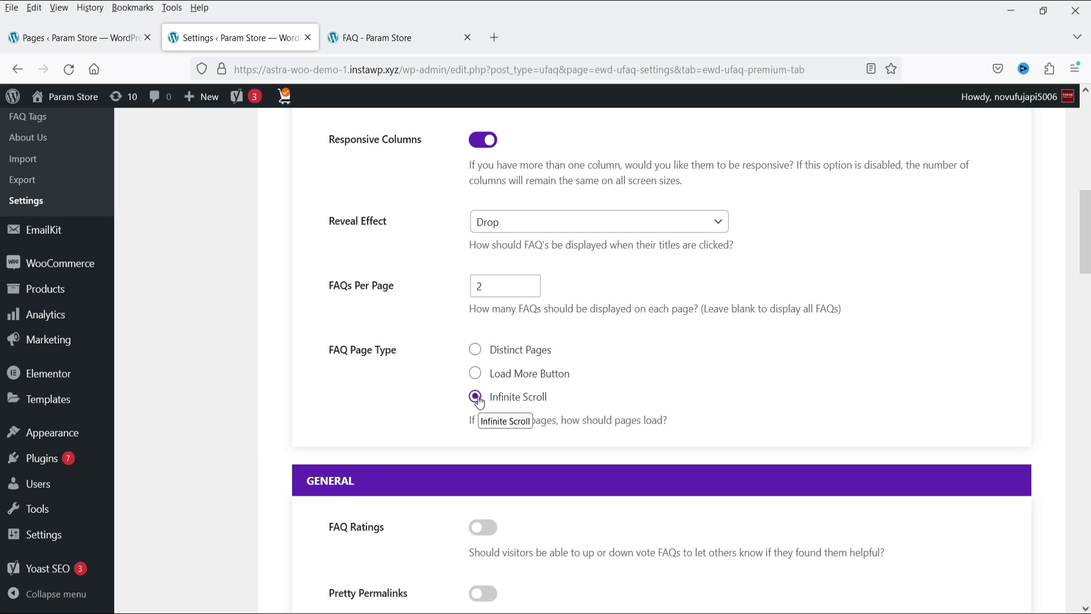
left_click(475, 349)
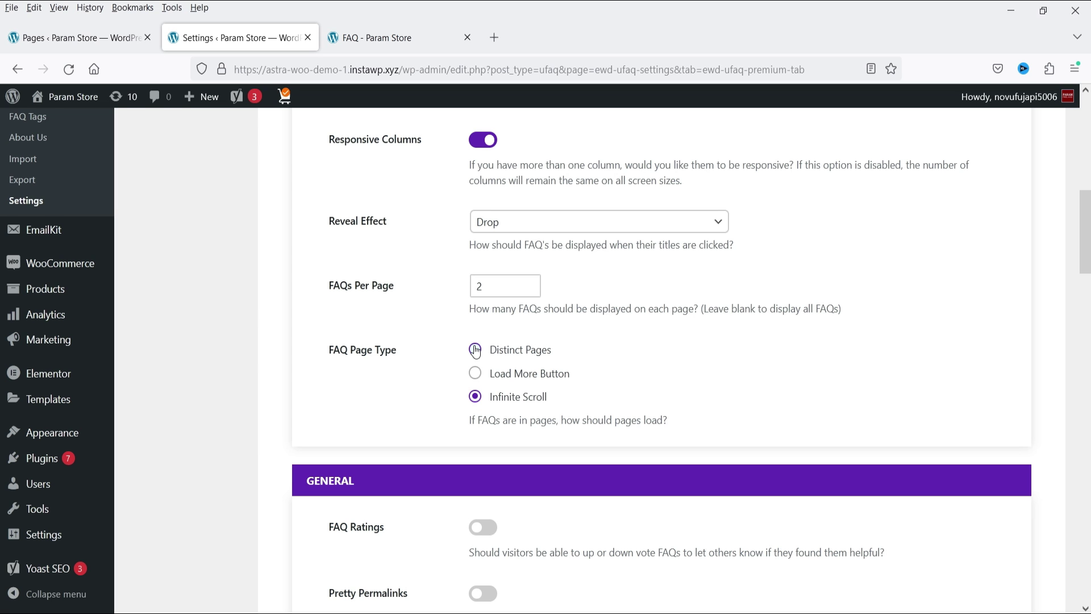
scroll(881, 392, "down", 15)
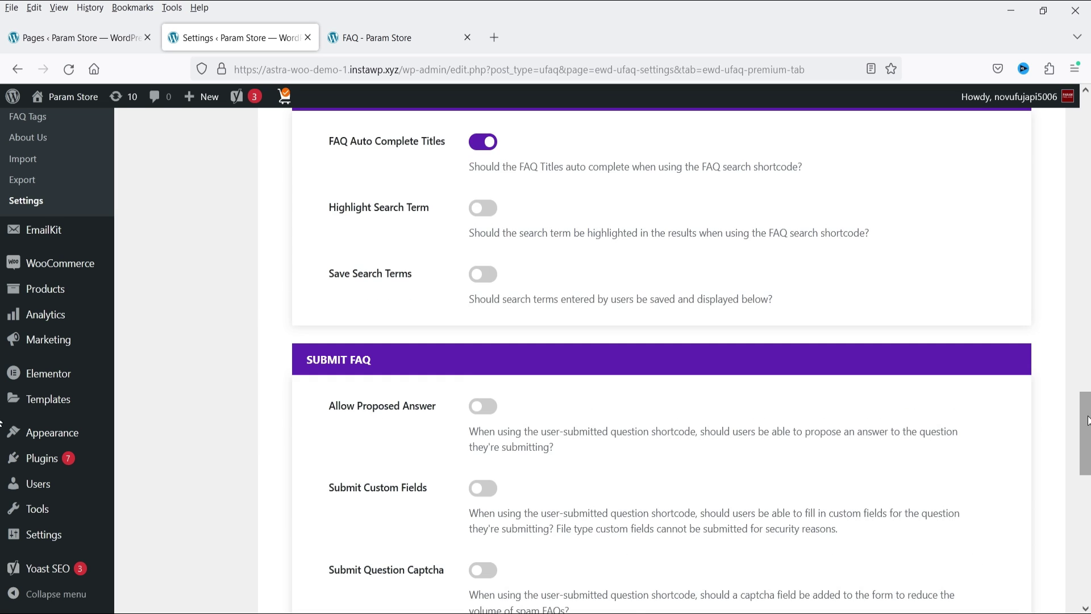
left_click(328, 515)
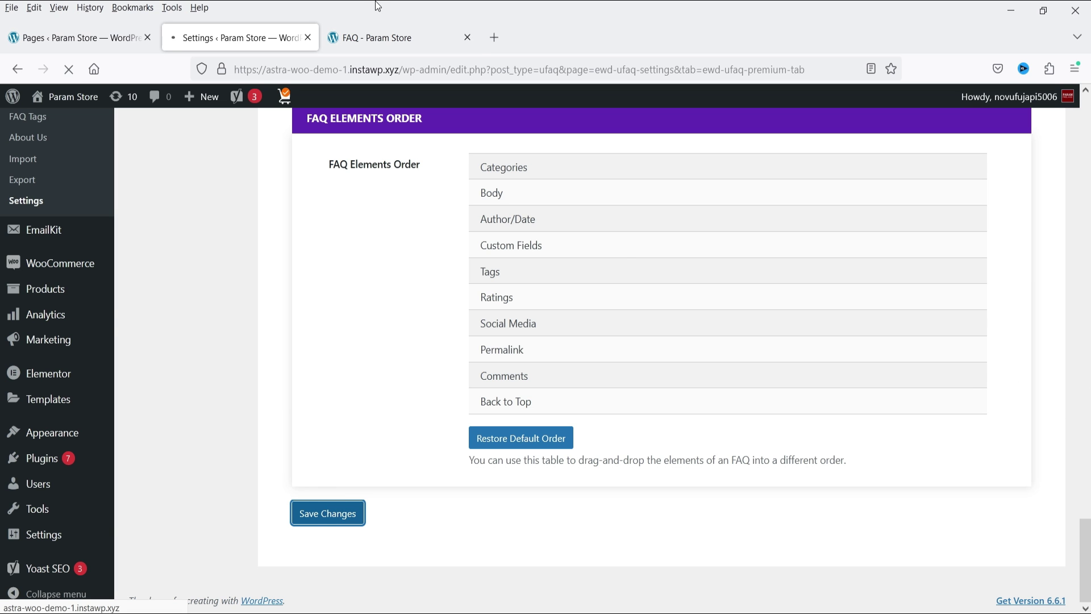
Reload the live FAQ page and go to the next page of questions to check the pagination
left_click(360, 35)
left_click(71, 68)
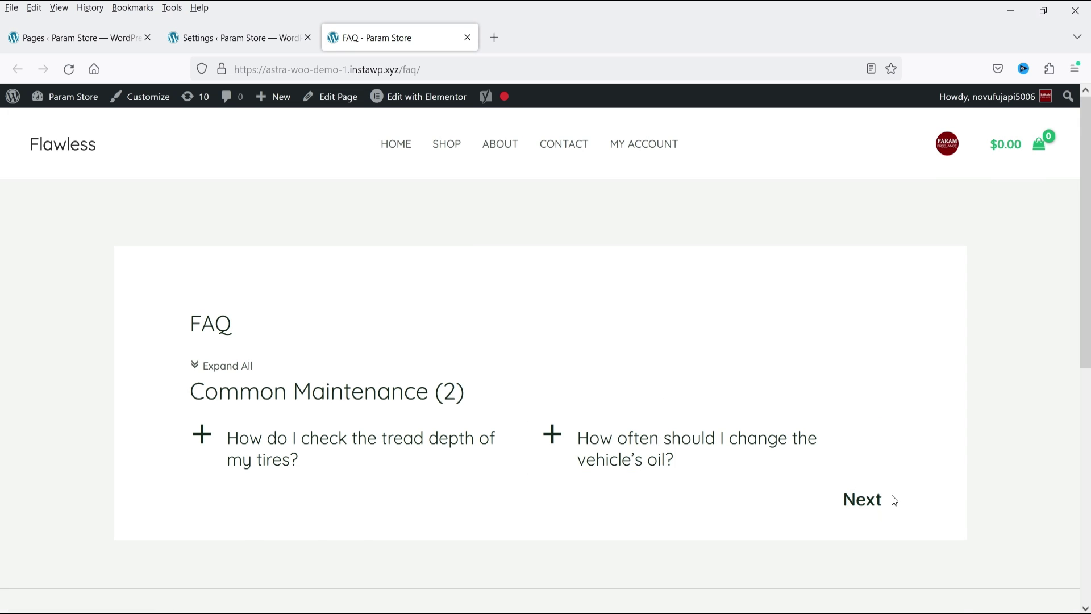
left_click(863, 500)
scroll(393, 382, "down", 2)
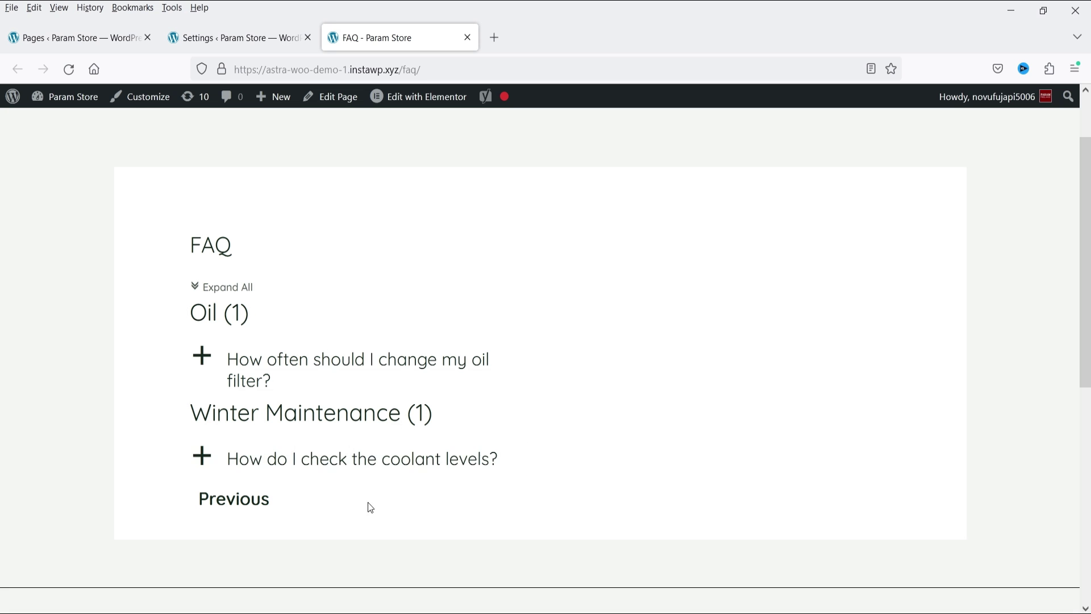
Go to the list of all products in the admin area and open the Mens Shirt product for editing in a new tab
left_click(238, 39)
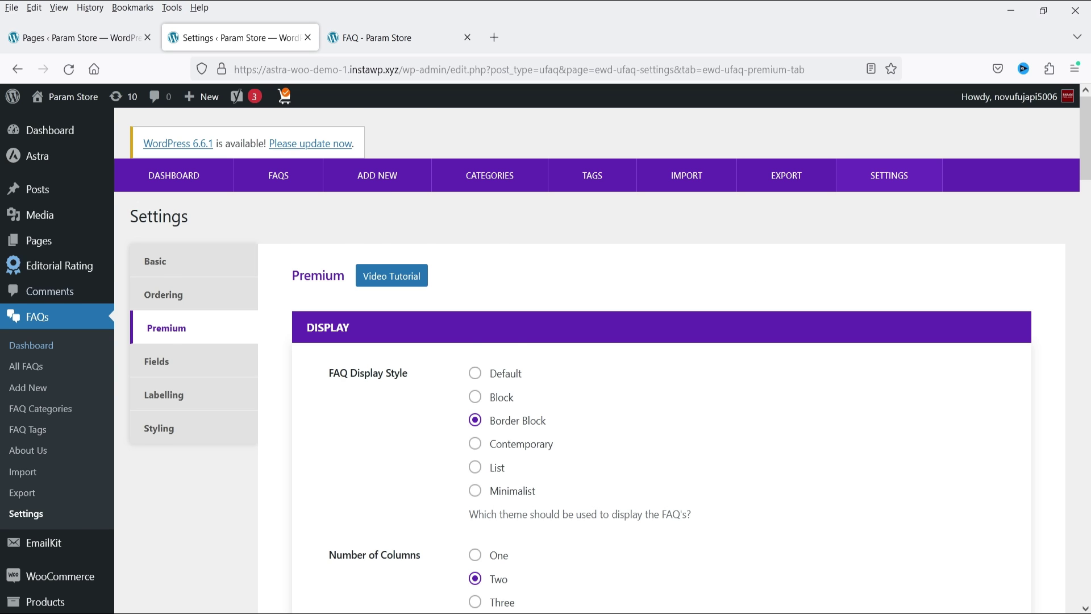
scroll(940, 327, "down", 3)
mouse_move(40, 457)
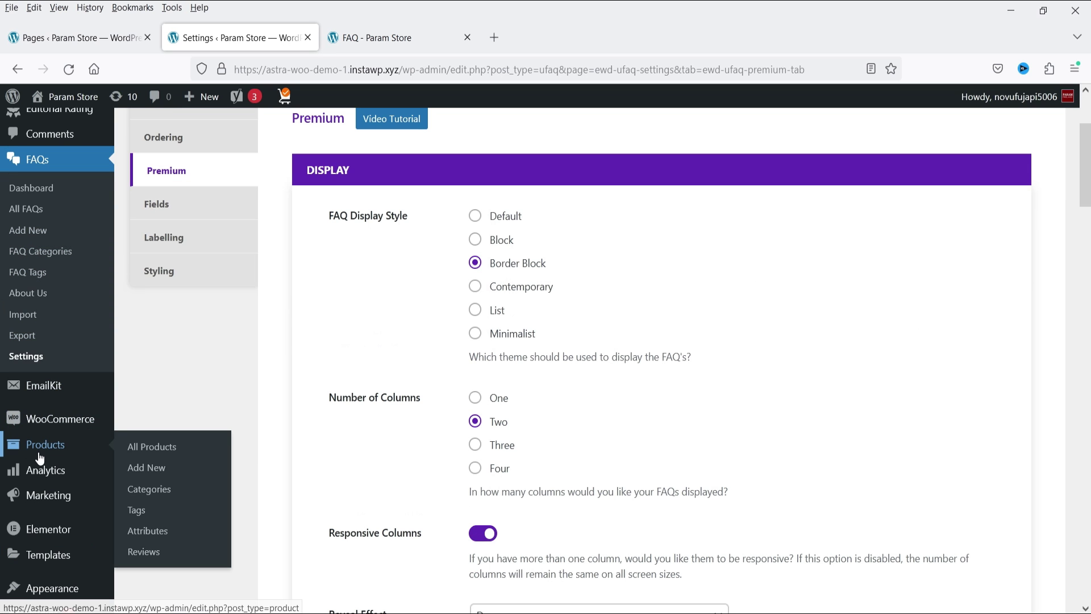
left_click(141, 452)
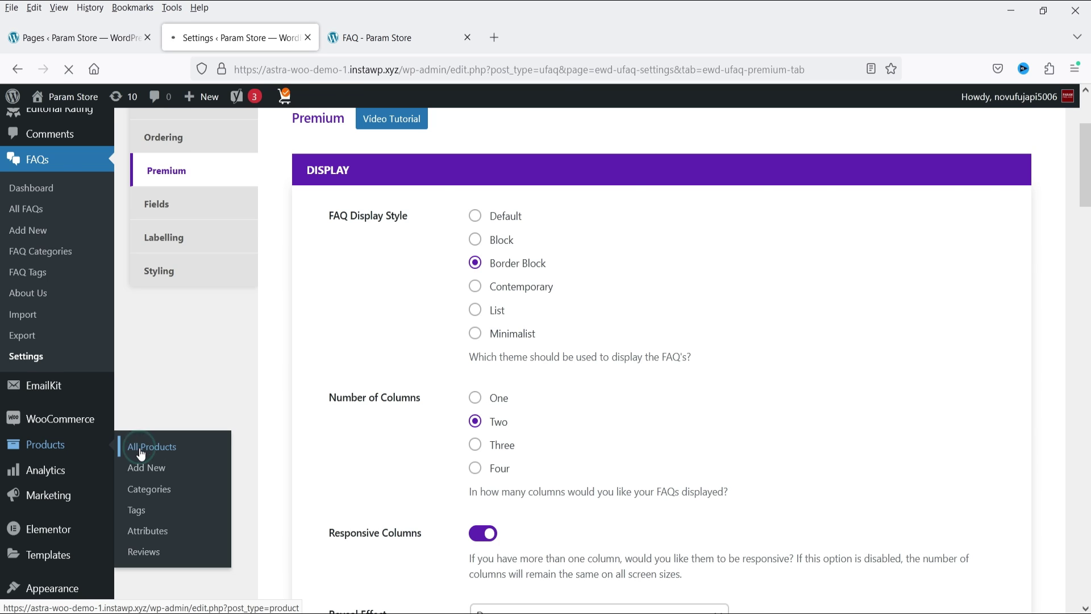
right_click(292, 287)
left_click(363, 303)
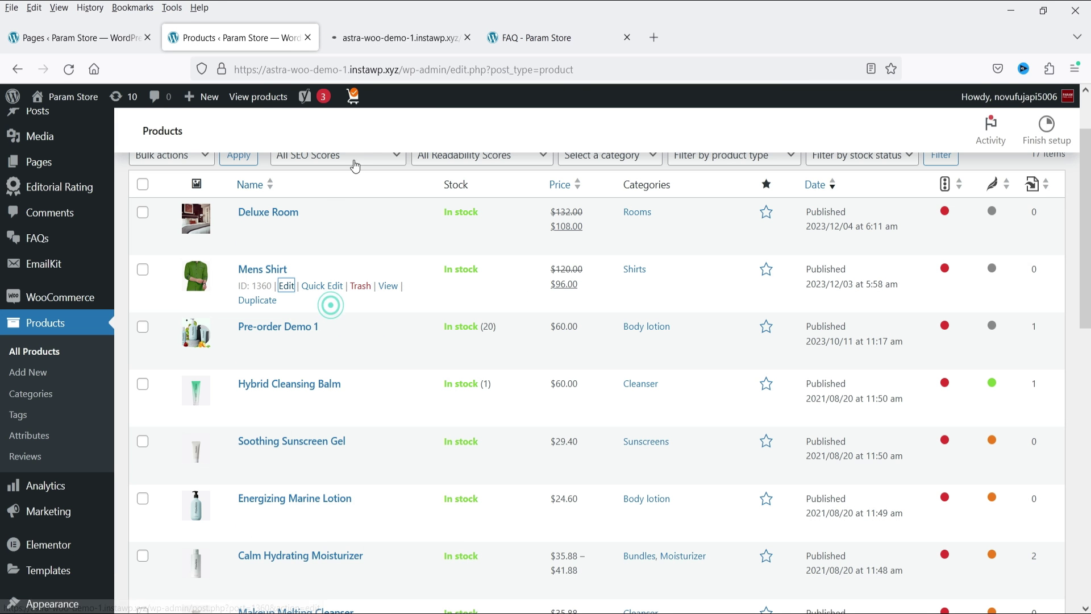
left_click(377, 36)
In the product data's FAQs section, tick the limitations, wiper blades cost and oil filter questions to add, and update the product
scroll(632, 241, "down", 5)
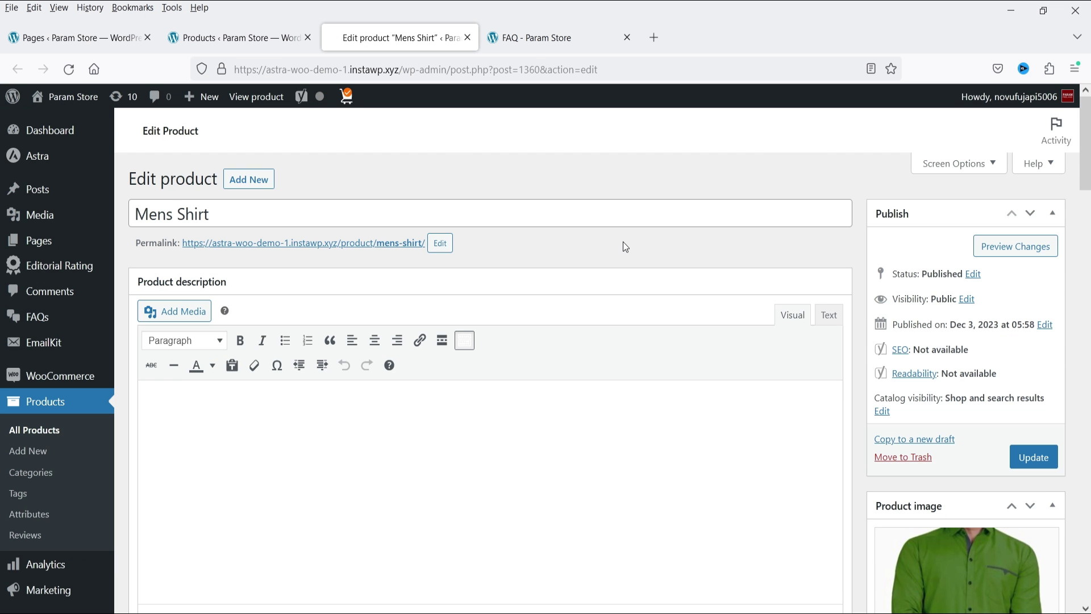
scroll(248, 338, "down", 4)
scroll(248, 337, "down", 7)
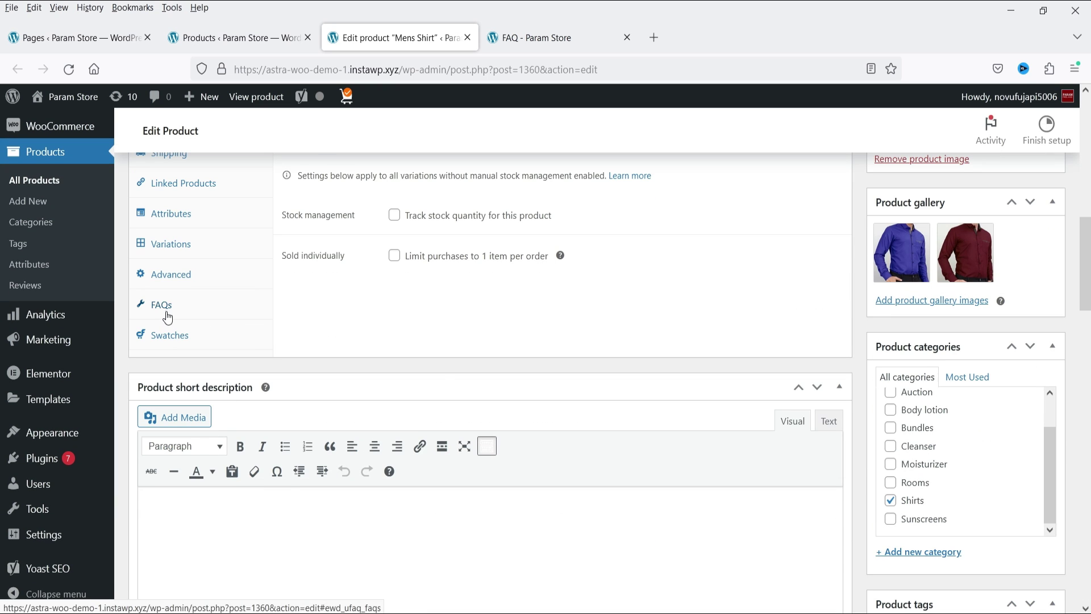
left_click(162, 306)
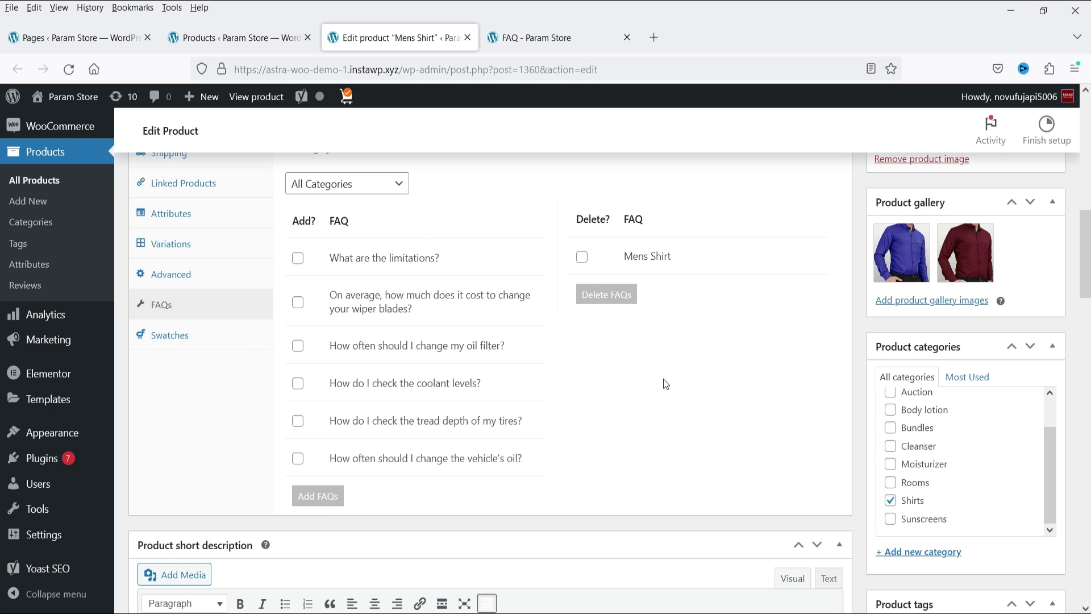
left_click(298, 258)
left_click(297, 301)
left_click(298, 346)
scroll(1089, 340, "up", 10)
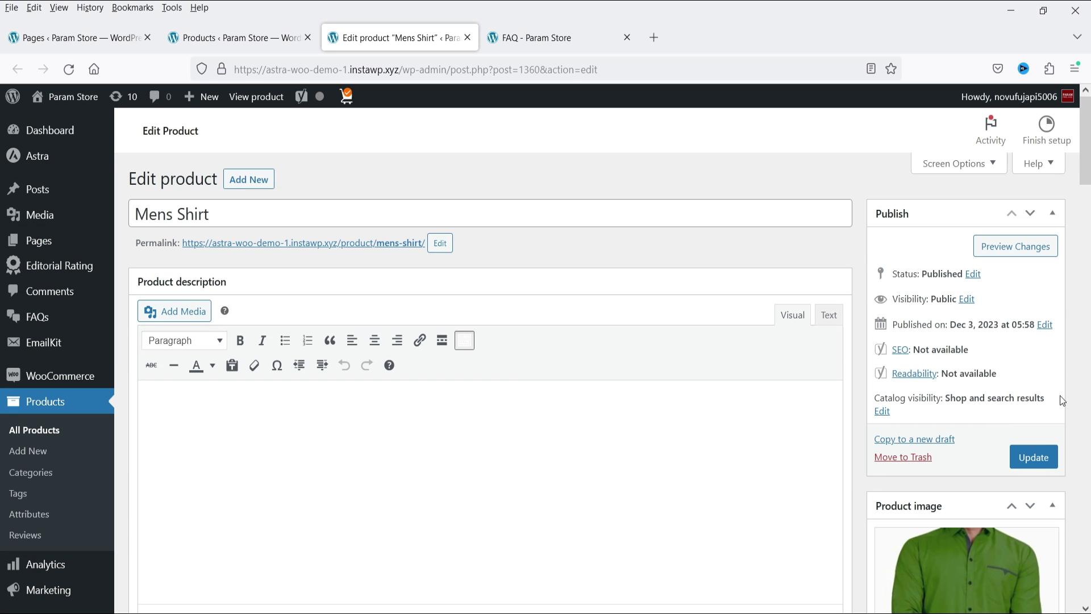
left_click(1041, 457)
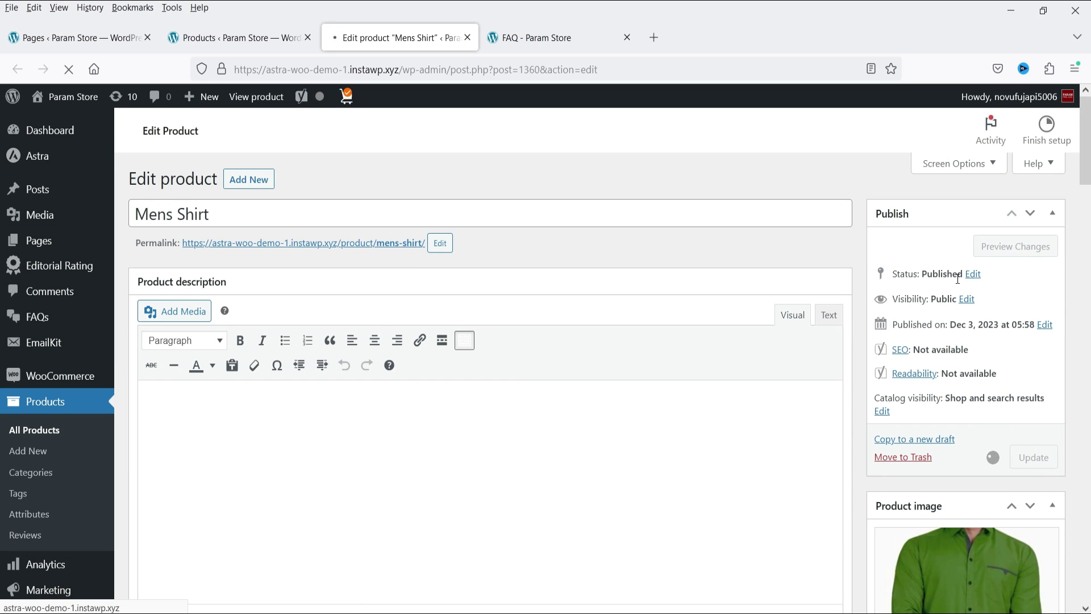
Open the live Mens Shirt product page in a new tab and examine its information tabs for the product FAQs
middle_click(419, 297)
left_click(528, 39)
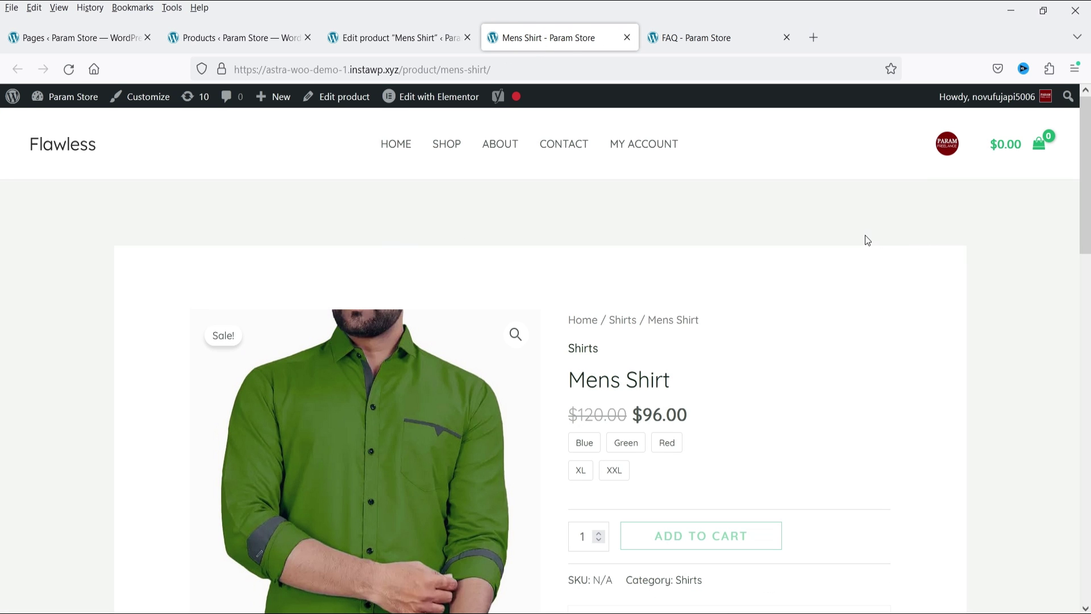
scroll(867, 238, "down", 10)
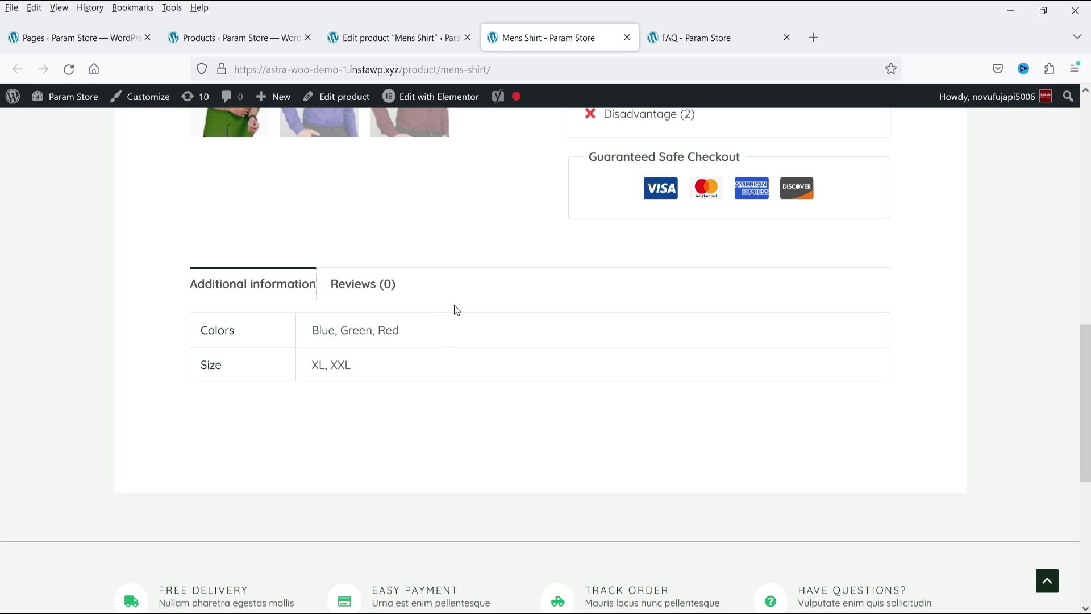
scroll(459, 353, "up", 10)
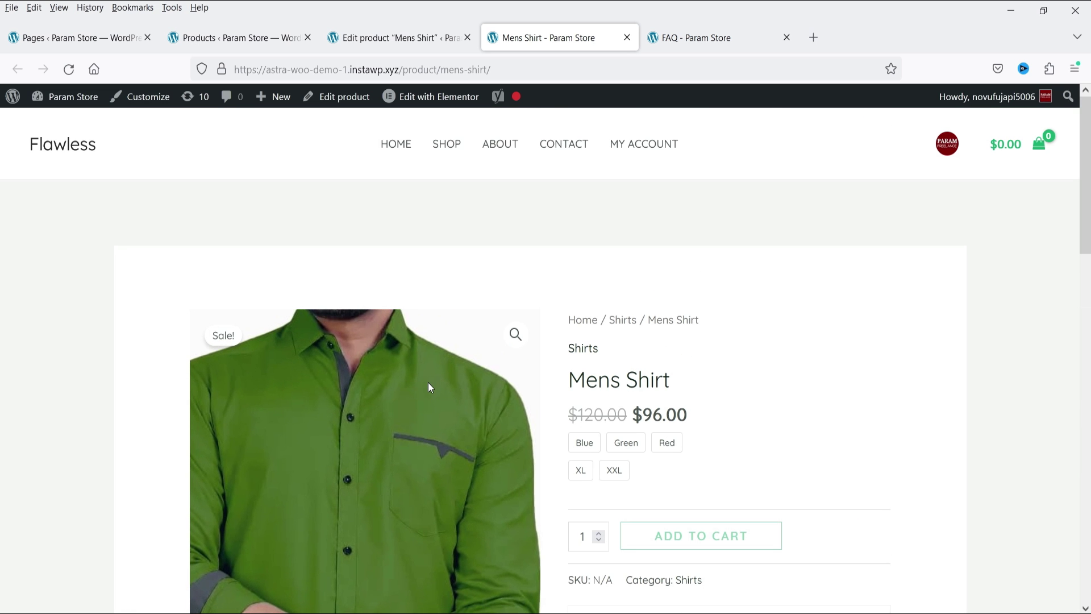
scroll(1009, 289, "down", 9)
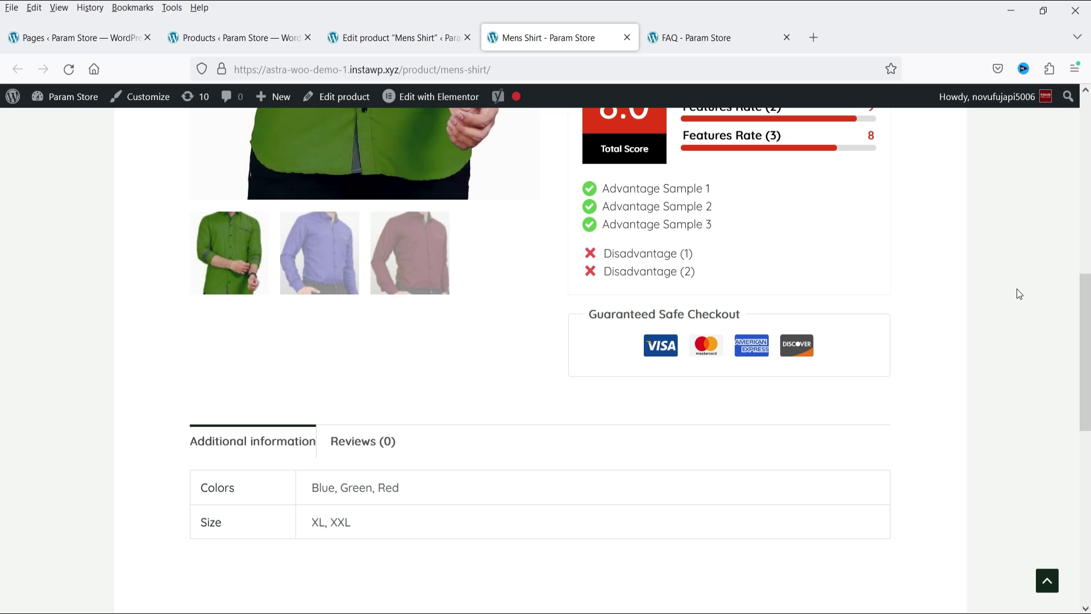
scroll(1017, 289, "up", 2)
scroll(1024, 288, "down", 3)
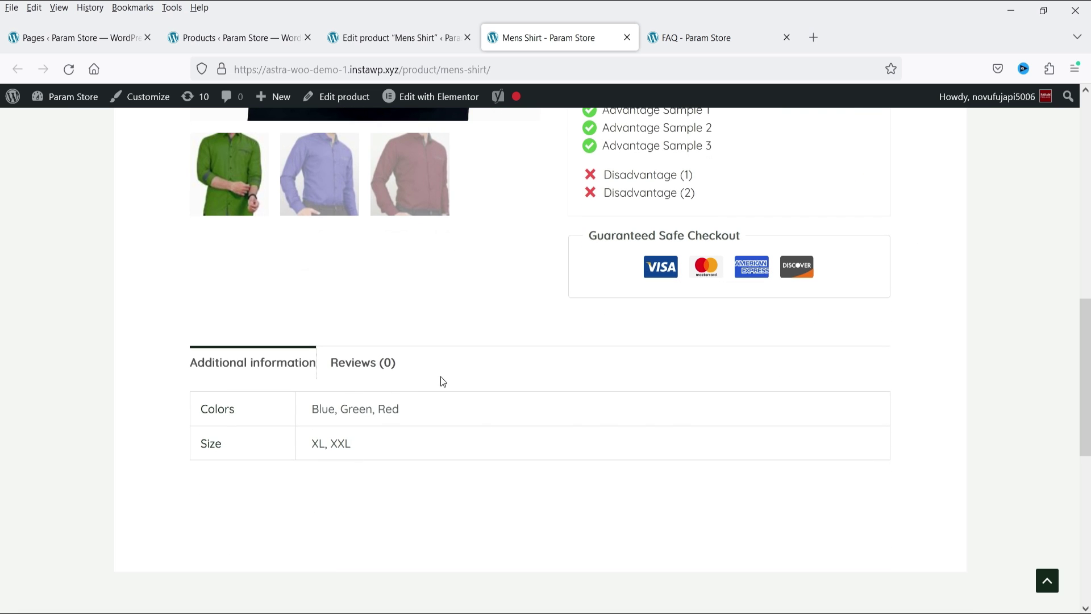
scroll(953, 303, "up", 10)
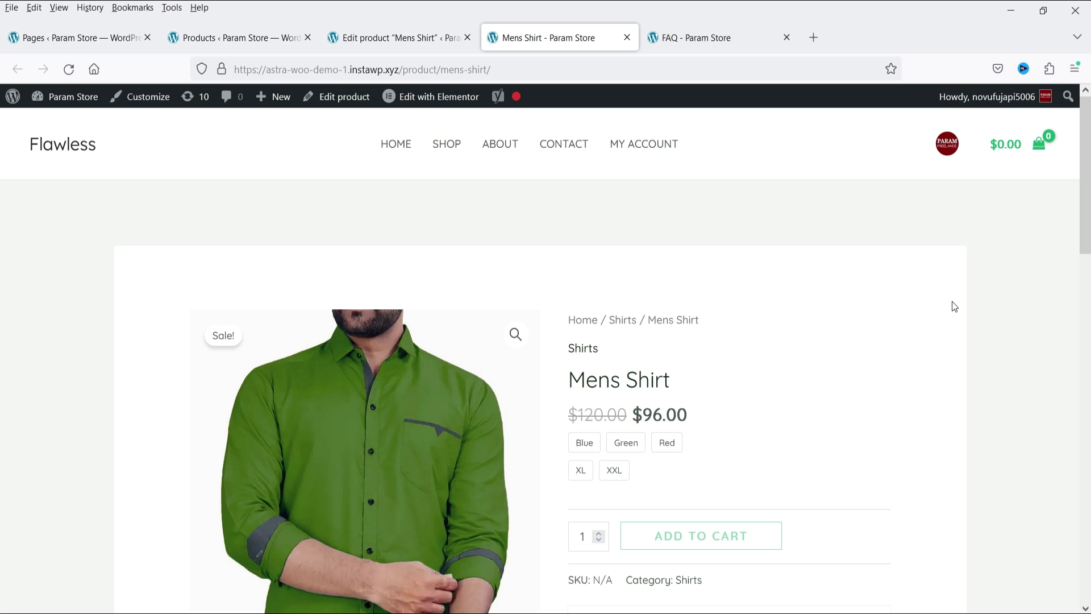
Switch to the browser window with the Ultimate FAQ plugin pages and view Etoile Web Design's WordPress FAQ Plugin page
key("ctrl+shift+Tab")
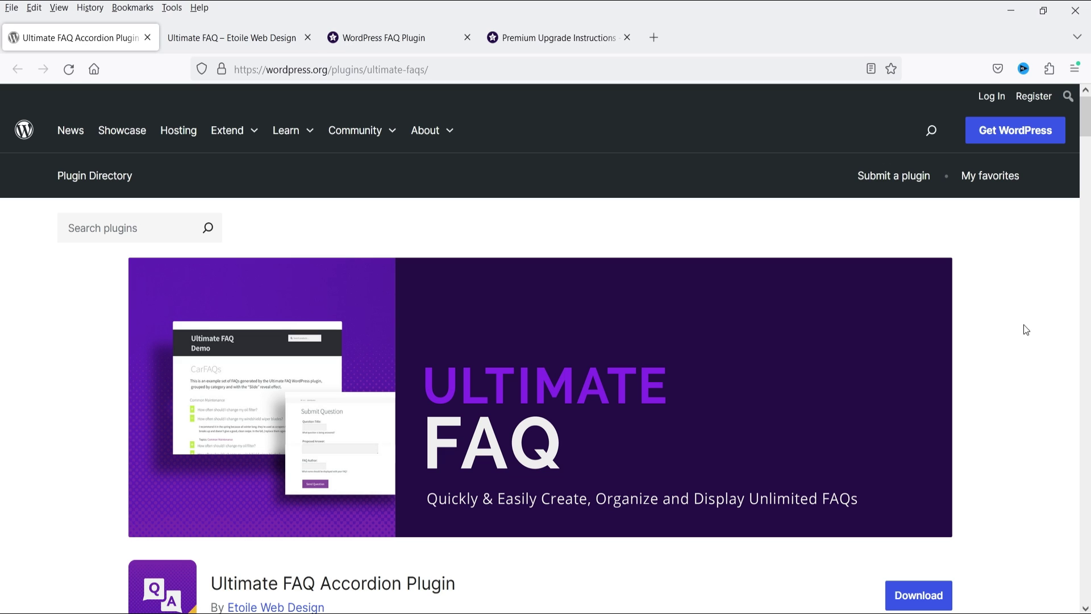
left_click(253, 46)
left_click(393, 38)
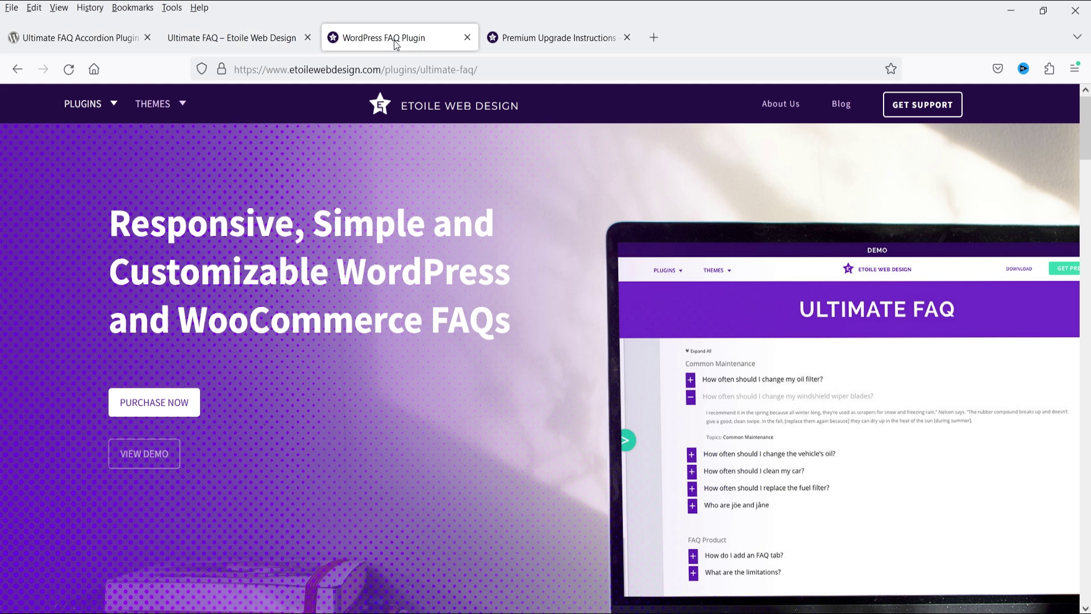